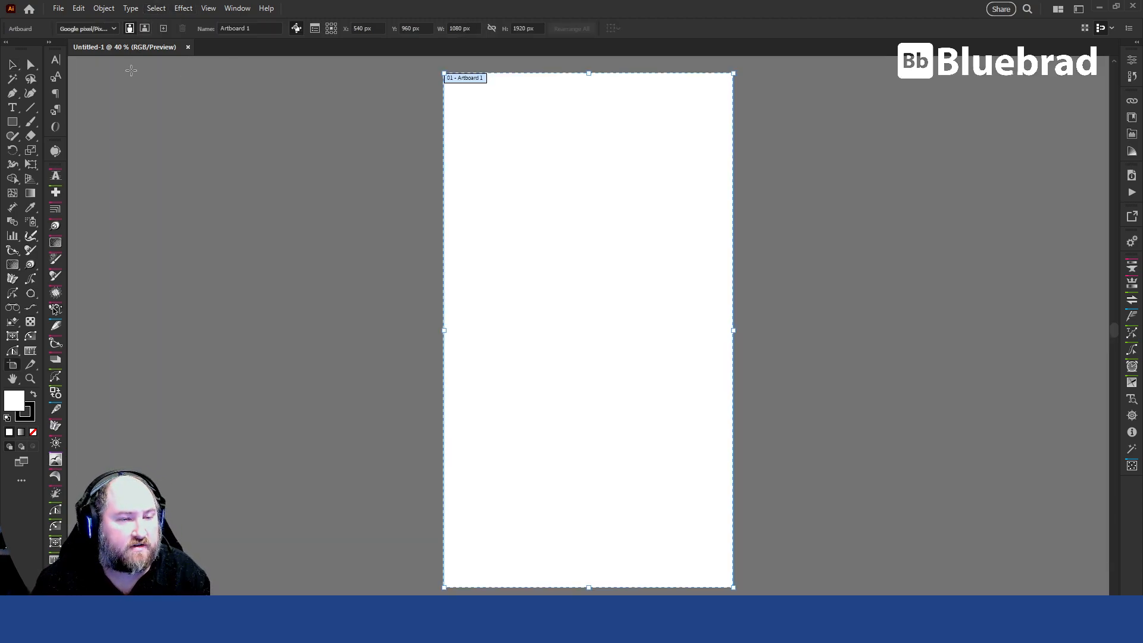
Switch the document color mode to CMYK and widen the portrait artboard into a landscape format.
{"action": "left_click", "coordinate": [110, 11]}
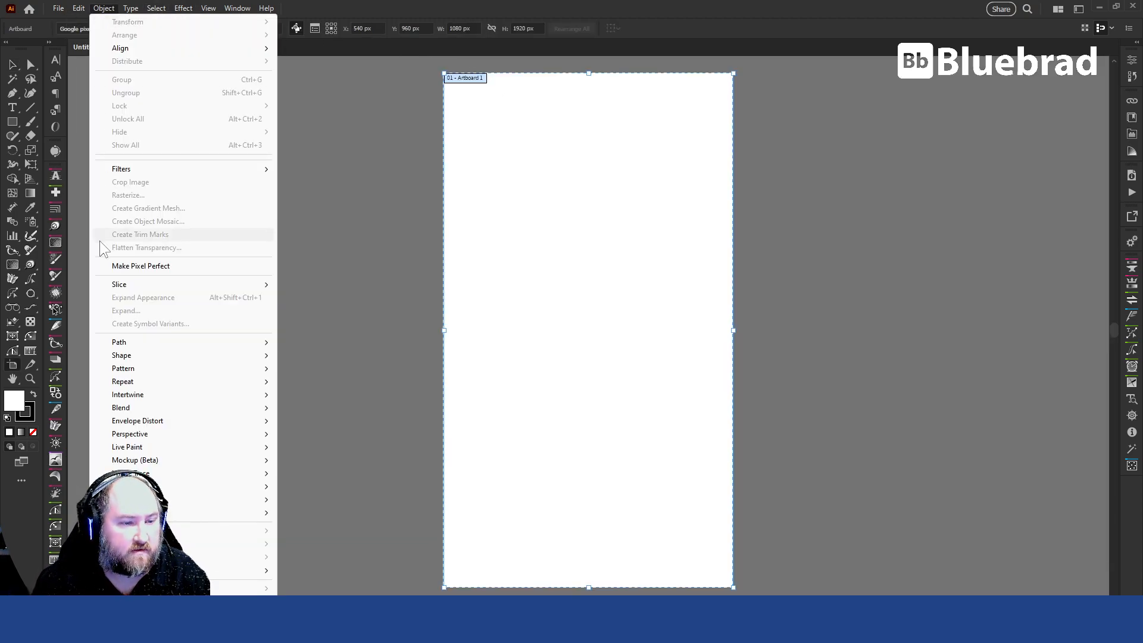
{"action": "mouse_move", "coordinate": [57, 8]}
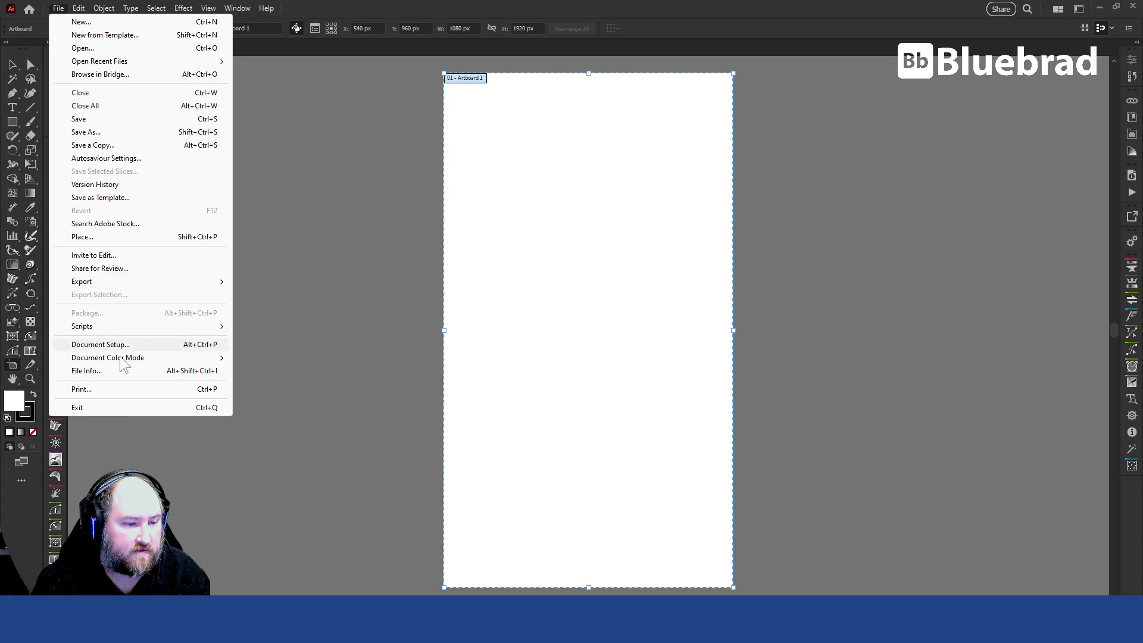
{"action": "mouse_move", "coordinate": [215, 359]}
{"action": "left_click", "coordinate": [267, 359]}
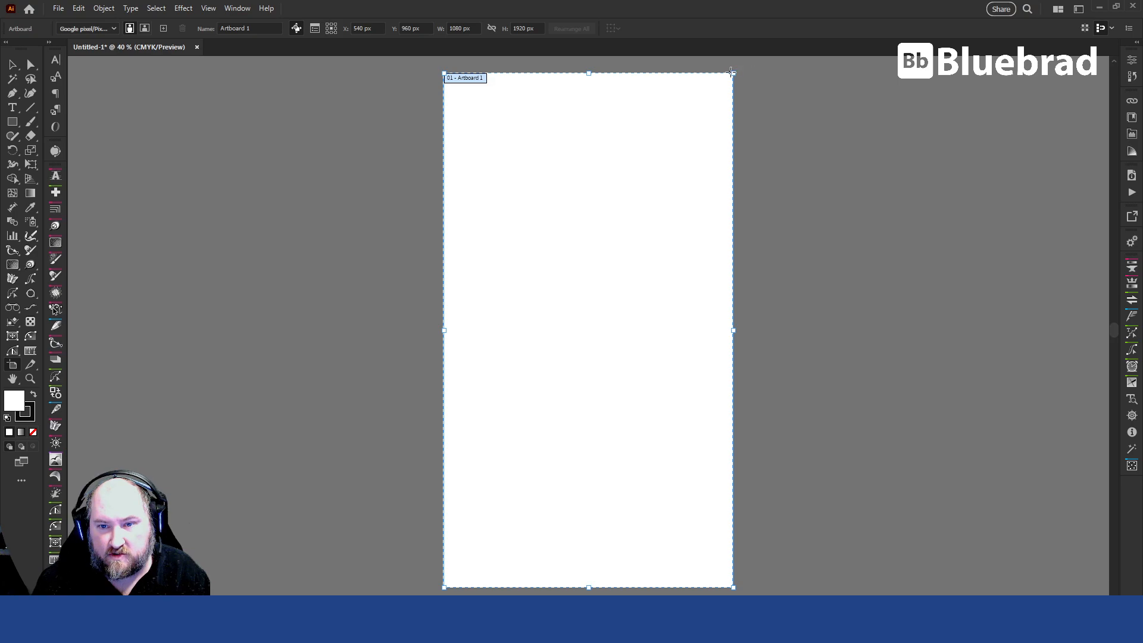
{"action": "left_click_drag", "start_coordinate": [735, 72], "coordinate": [919, 136]}
{"action": "key", "text": "Escape"}
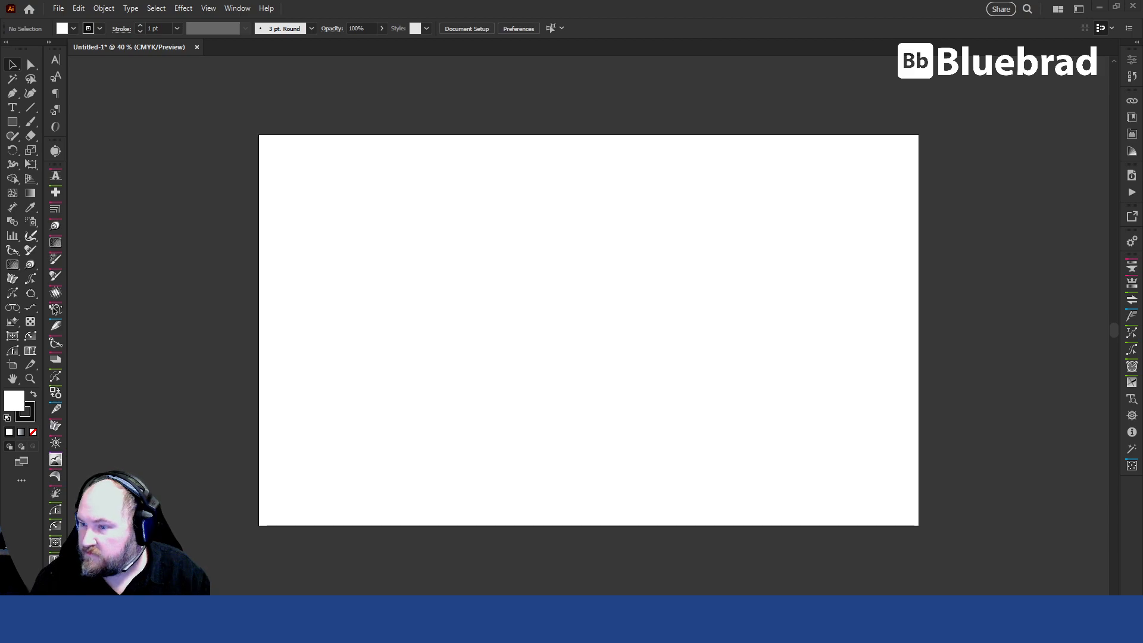
Bring the curved label reference image into the document and position it just above the artboard.
{"action": "key", "text": "alt+Tab"}
{"action": "key", "text": "alt+Tab"}
{"action": "key", "text": "alt+Tab"}
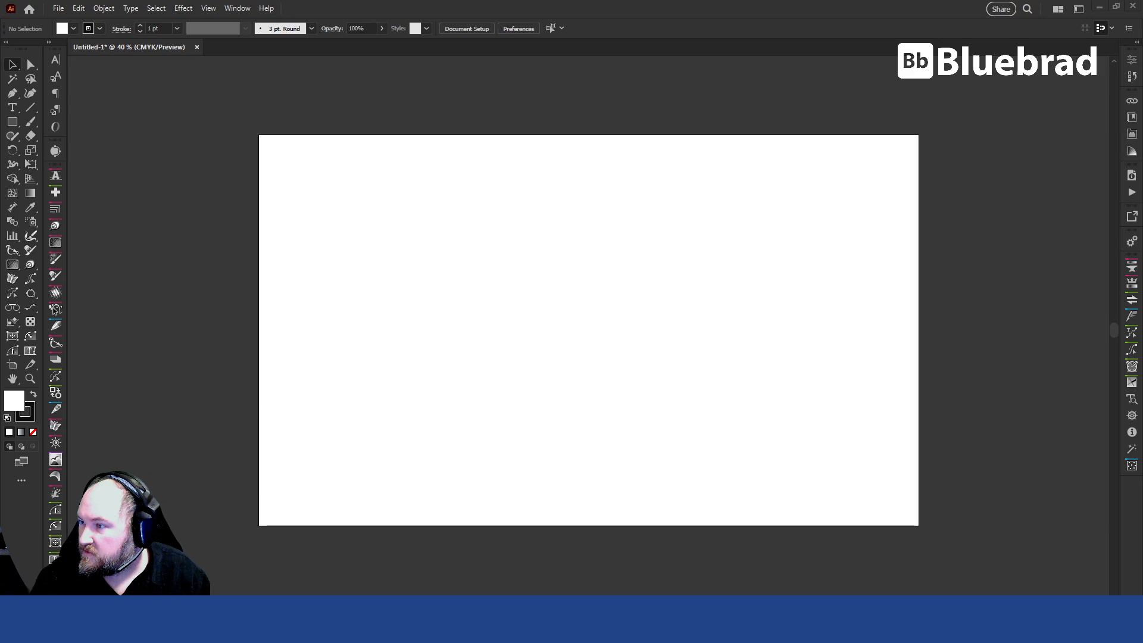
{"action": "left_click_drag", "start_coordinate": [773, 366], "coordinate": [459, 295]}
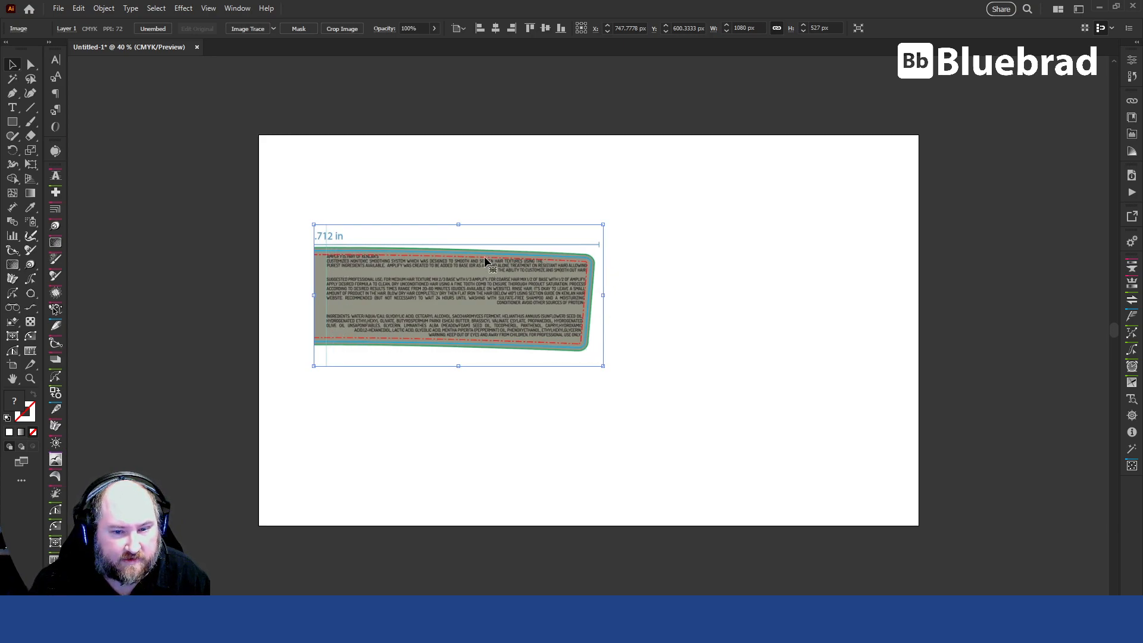
{"action": "left_click_drag", "start_coordinate": [554, 302], "coordinate": [517, 75]}
{"action": "key", "text": "space"}
{"action": "left_click_drag", "start_coordinate": [744, 155], "coordinate": [723, 260]}
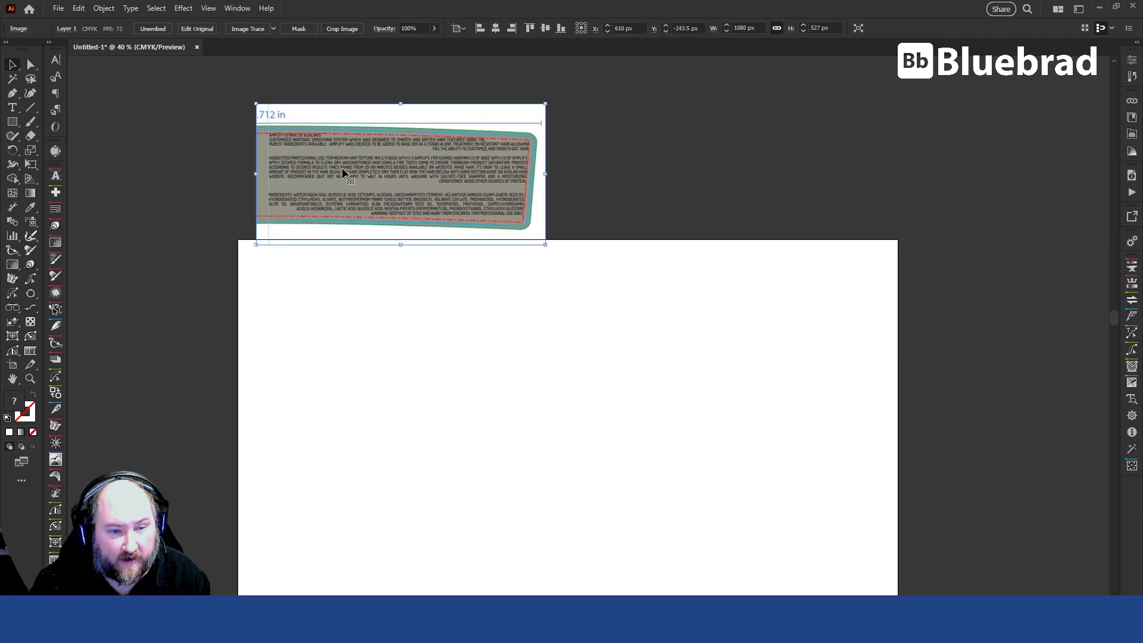
Draw a rectangle about 2255 by 945 px across the artboard, with a brown fill and no stroke.
{"action": "left_click", "coordinate": [429, 388]}
{"action": "left_click", "coordinate": [12, 121]}
{"action": "left_click_drag", "start_coordinate": [264, 297], "coordinate": [868, 549]}
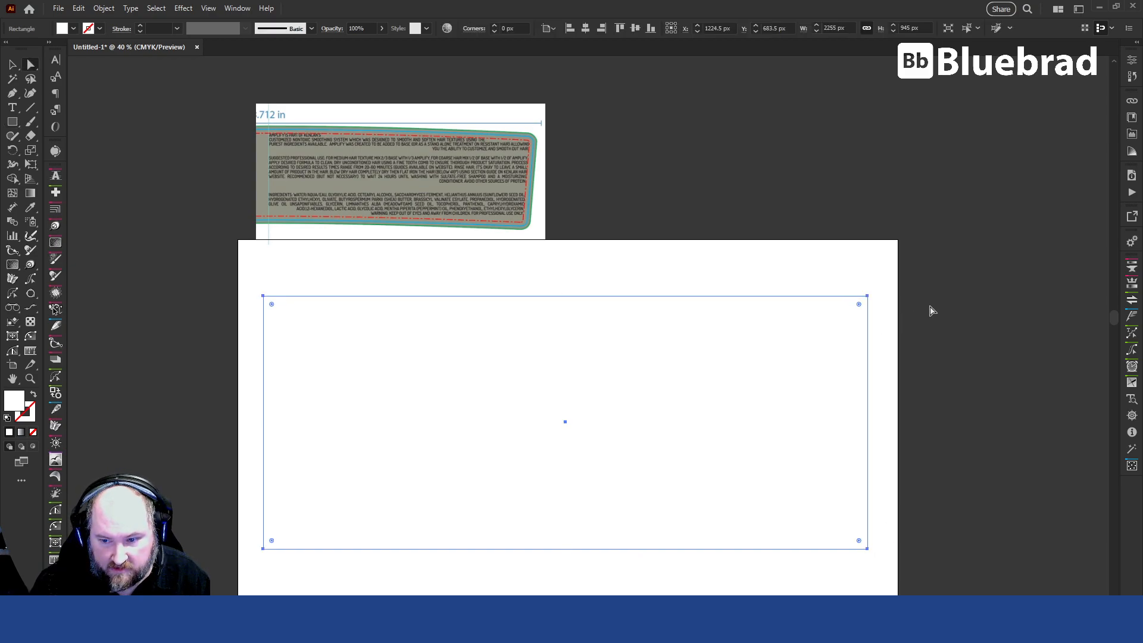
{"action": "key", "text": "a"}
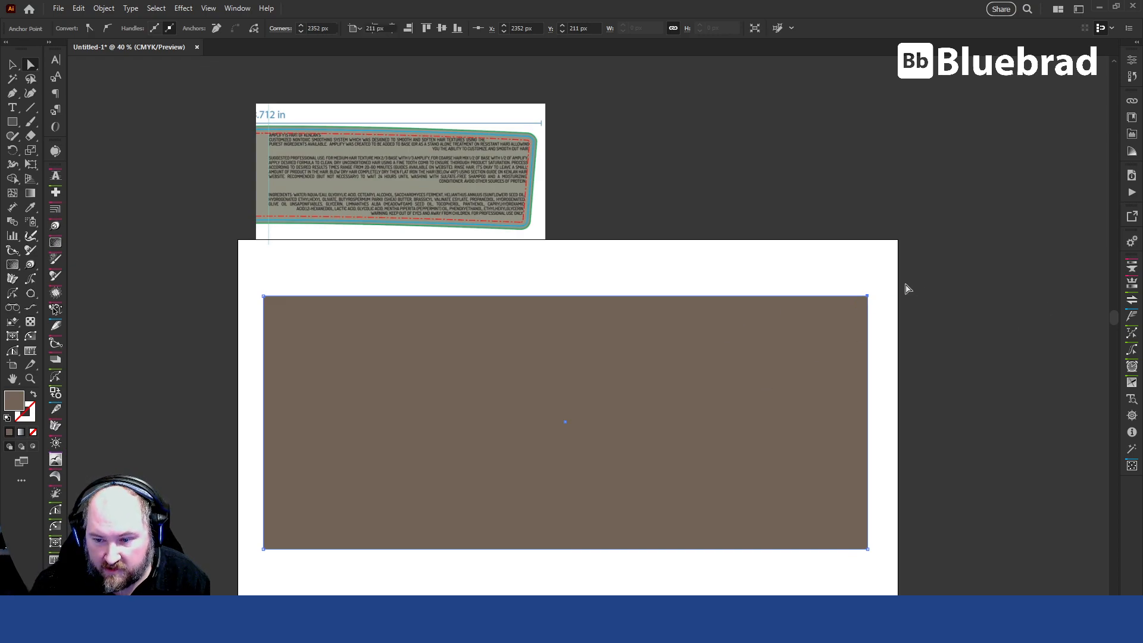
Move both right-hand corner points of the brown rectangle slightly down so the shape slants.
{"action": "left_click", "coordinate": [868, 296]}
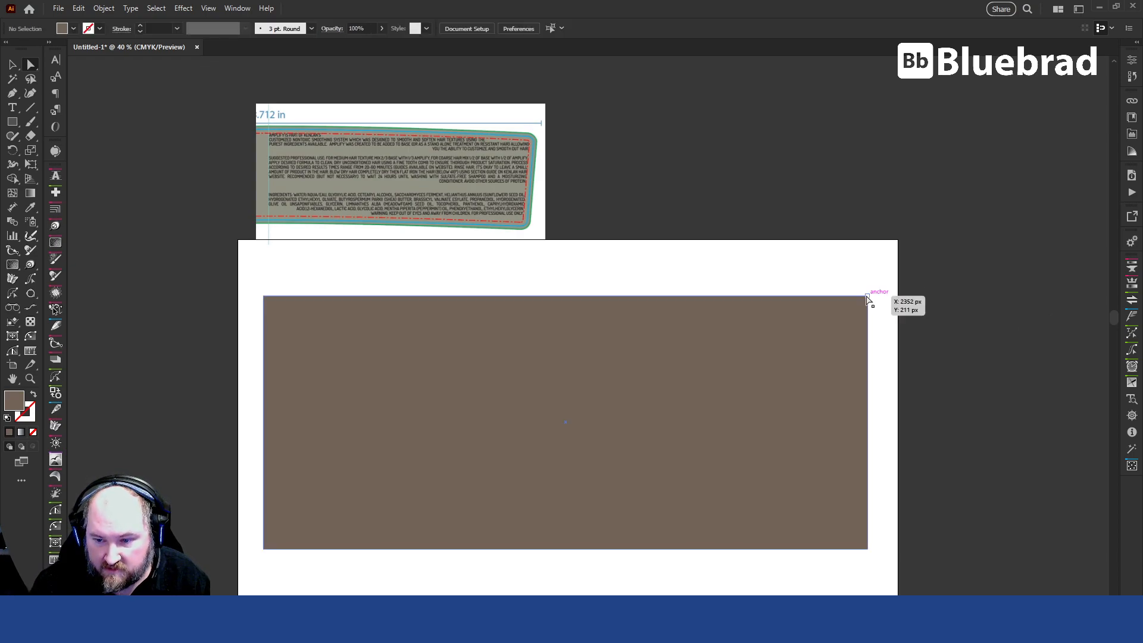
{"action": "left_click", "coordinate": [868, 550], "text": "shift"}
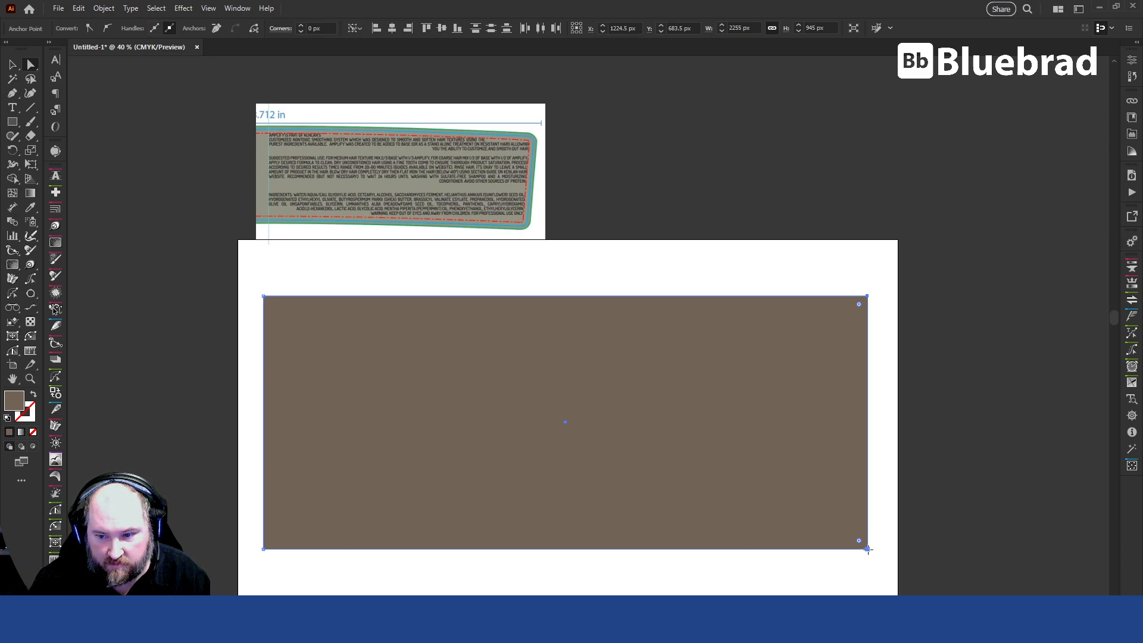
{"action": "left_click_drag", "start_coordinate": [867, 549], "coordinate": [868, 576]}
Bend the upper and lower edges of the brown shape gently upward to match the reference label's curve.
{"action": "left_click", "coordinate": [921, 449]}
{"action": "left_click_drag", "start_coordinate": [589, 311], "coordinate": [562, 302]}
{"action": "key", "text": "ctrl+z"}
{"action": "key", "text": "p"}
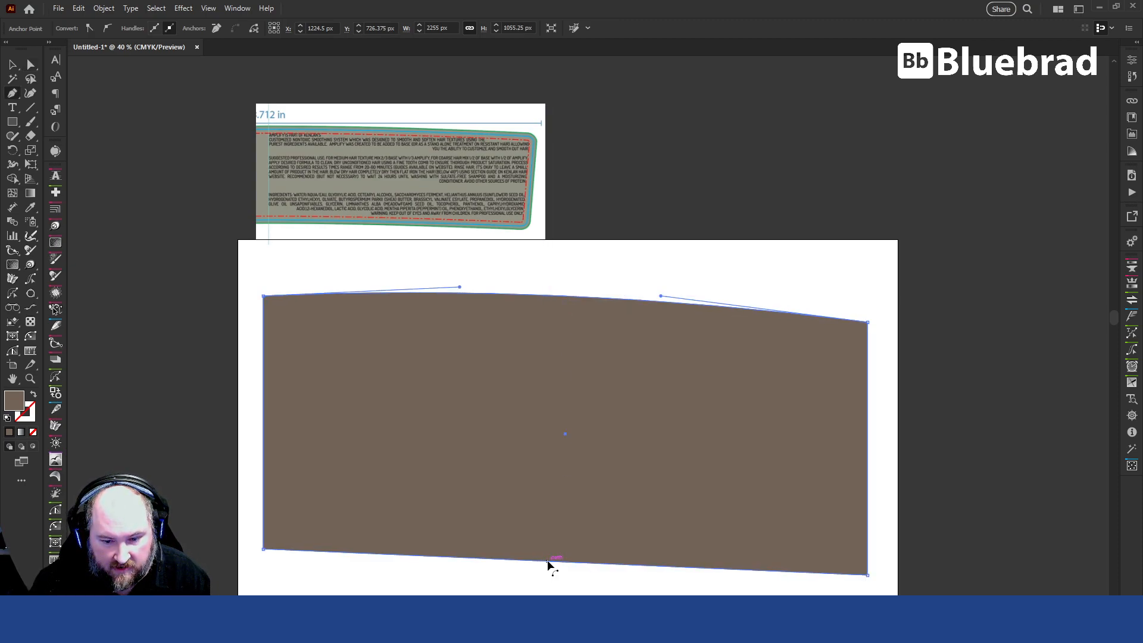
{"action": "left_click_drag", "start_coordinate": [546, 561], "coordinate": [546, 551]}
{"action": "key", "text": "v"}
{"action": "left_click", "coordinate": [987, 405]}
{"action": "scroll", "coordinate": [947, 401], "scroll_direction": "down", "scroll_amount": 3}
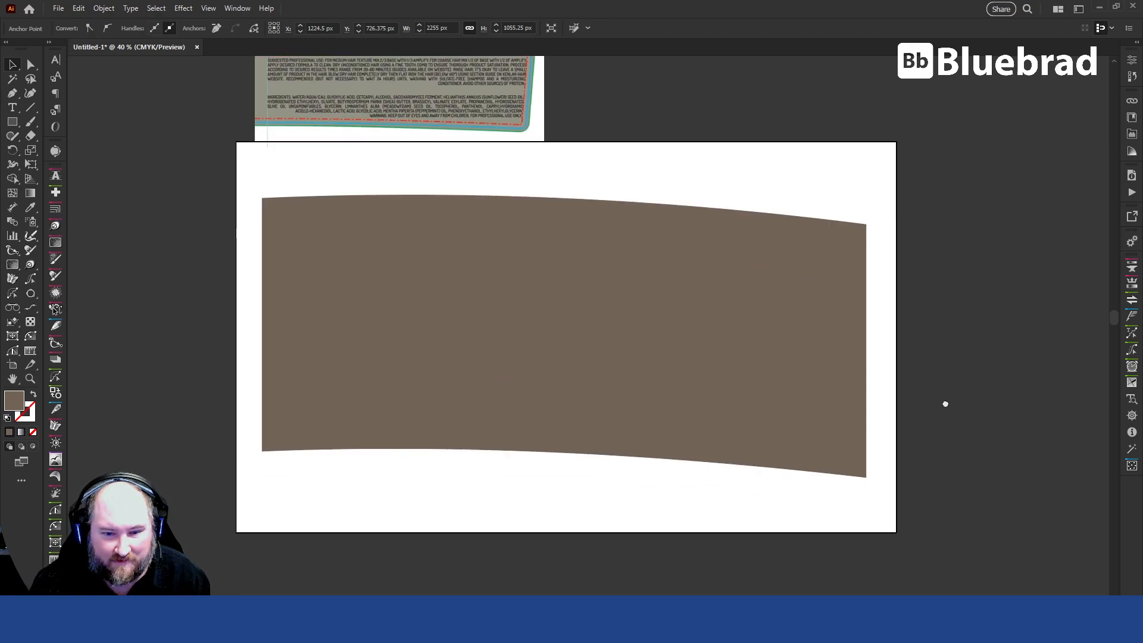
Create an area text box over most of the brown shape, filled with Lorem ipsum placeholder text.
{"action": "left_click", "coordinate": [712, 258]}
{"action": "left_click", "coordinate": [12, 107]}
{"action": "left_click_drag", "start_coordinate": [268, 205], "coordinate": [850, 443]}
{"action": "key", "text": "ctrl+z"}
{"action": "key", "text": "ctrl+z"}
{"action": "key", "text": "ctrl+shift+z"}
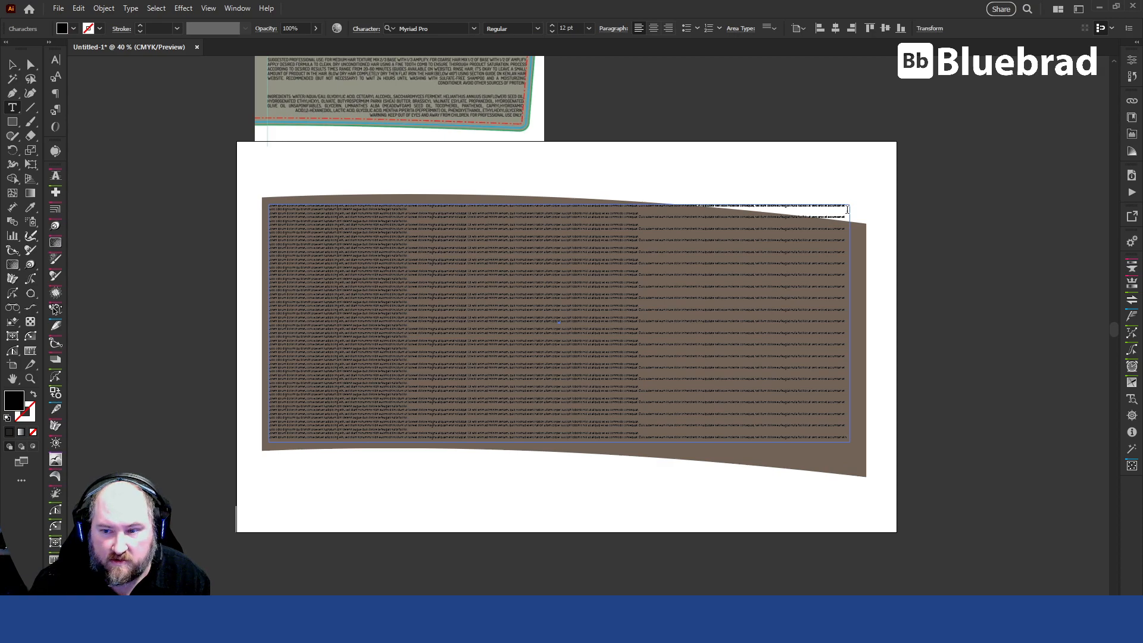
{"action": "key", "text": "Escape"}
Set the placeholder text's font size to 62 pt and leave the text block selected.
{"action": "left_click", "coordinate": [573, 28]}
{"action": "scroll", "coordinate": [573, 27], "scroll_direction": "up", "scroll_amount": 20}
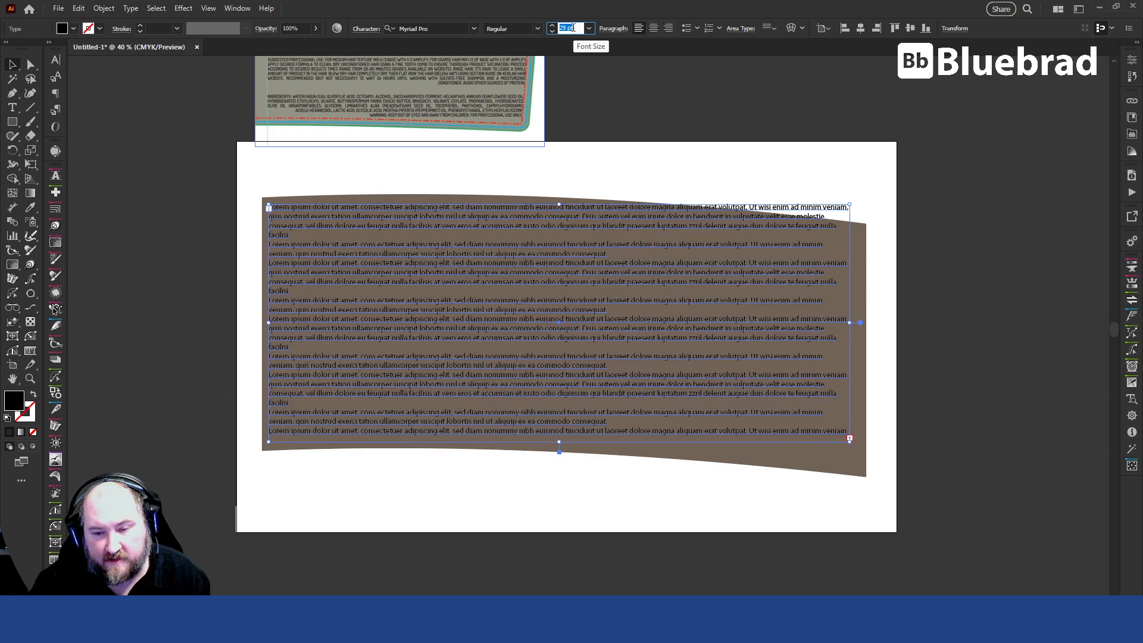
{"action": "scroll", "coordinate": [573, 28], "scroll_direction": "up", "scroll_amount": 19}
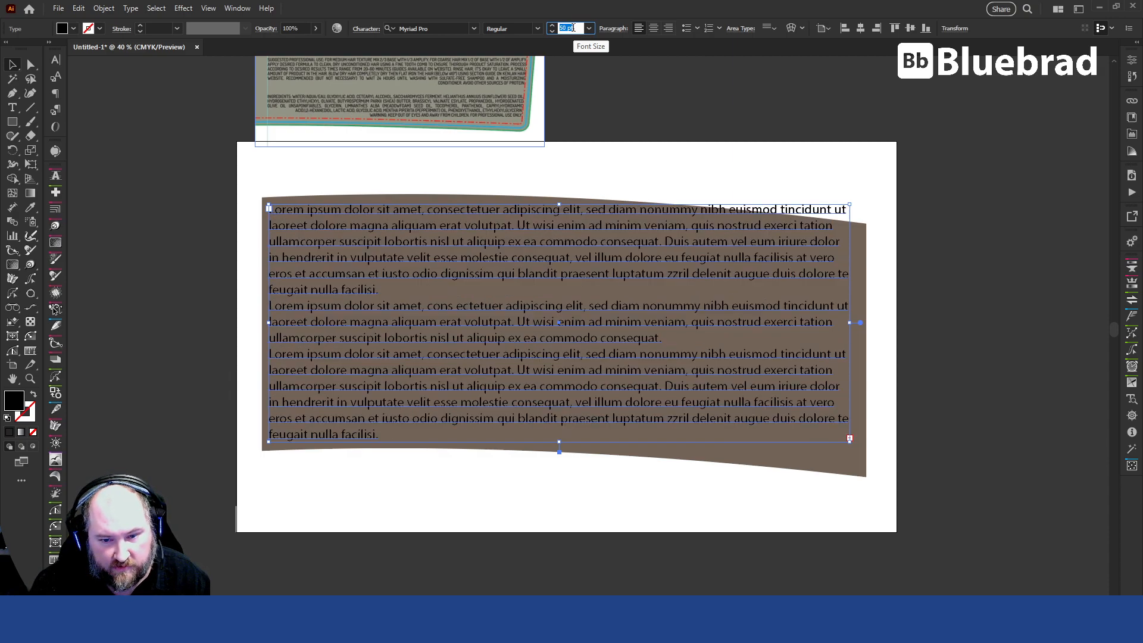
{"action": "scroll", "coordinate": [573, 28], "scroll_direction": "up", "scroll_amount": 2}
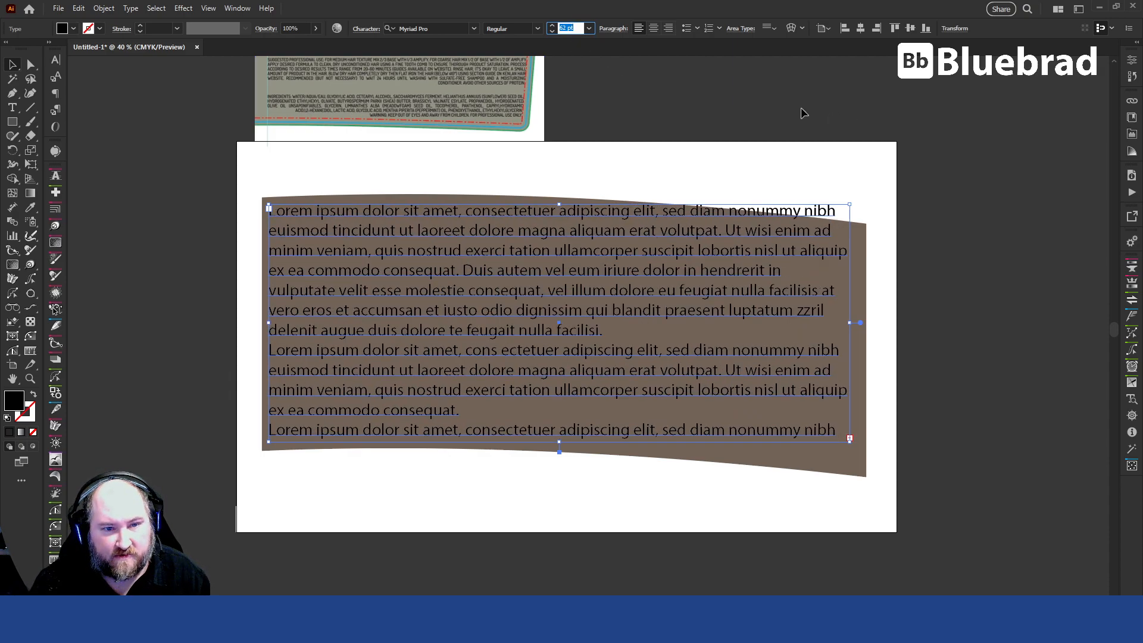
{"action": "left_click", "coordinate": [978, 426]}
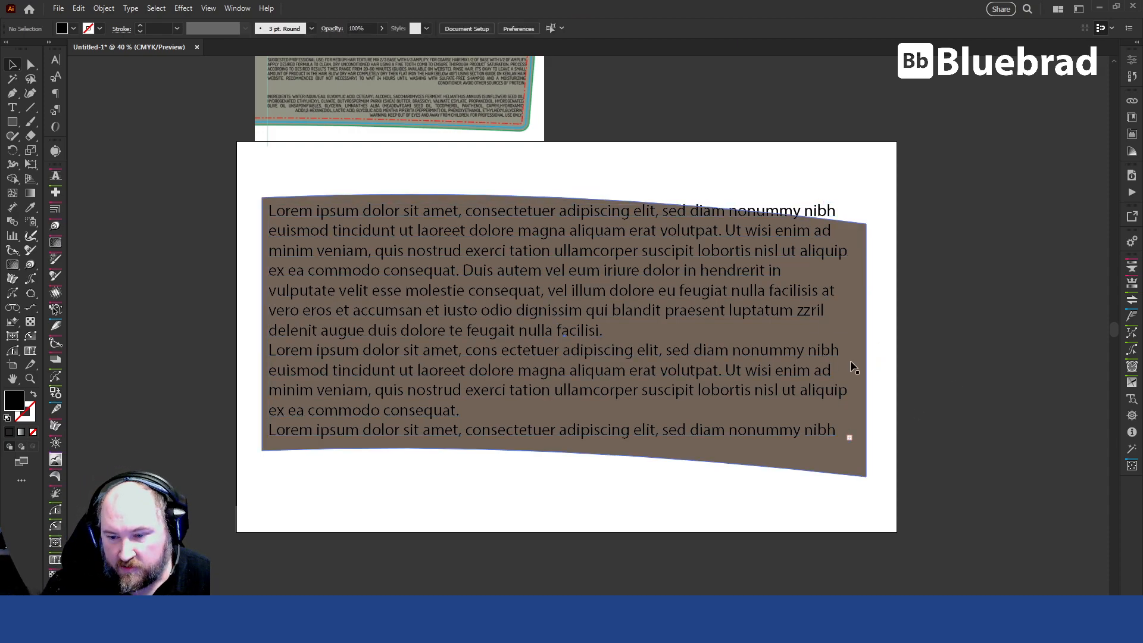
{"action": "left_click", "coordinate": [521, 254]}
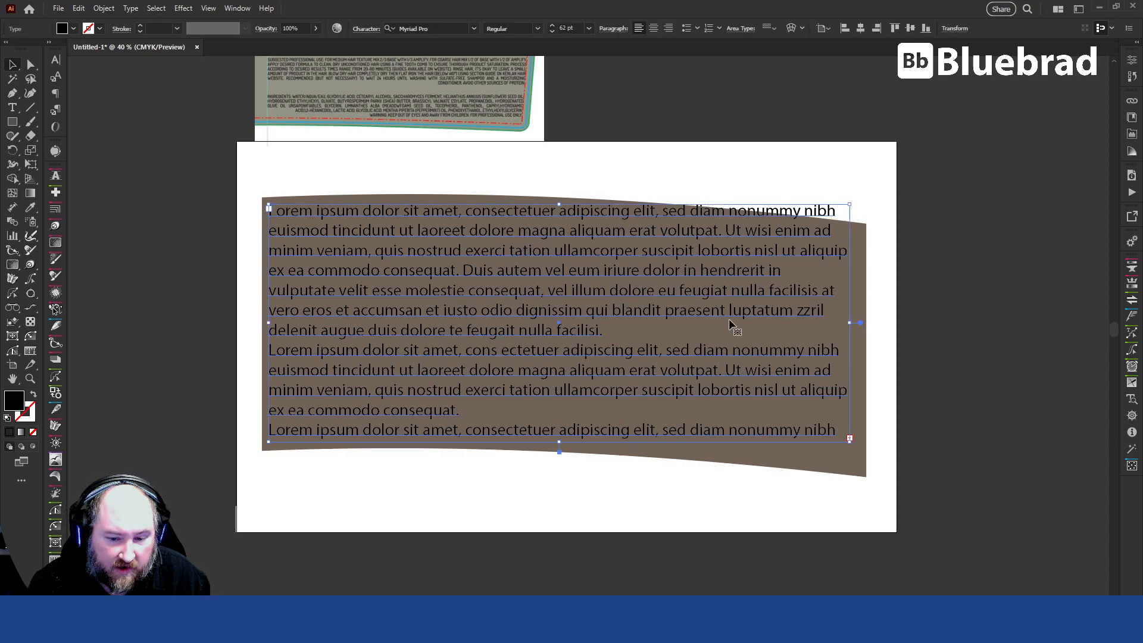
{"action": "left_click_drag", "start_coordinate": [677, 131], "coordinate": [724, 211]}
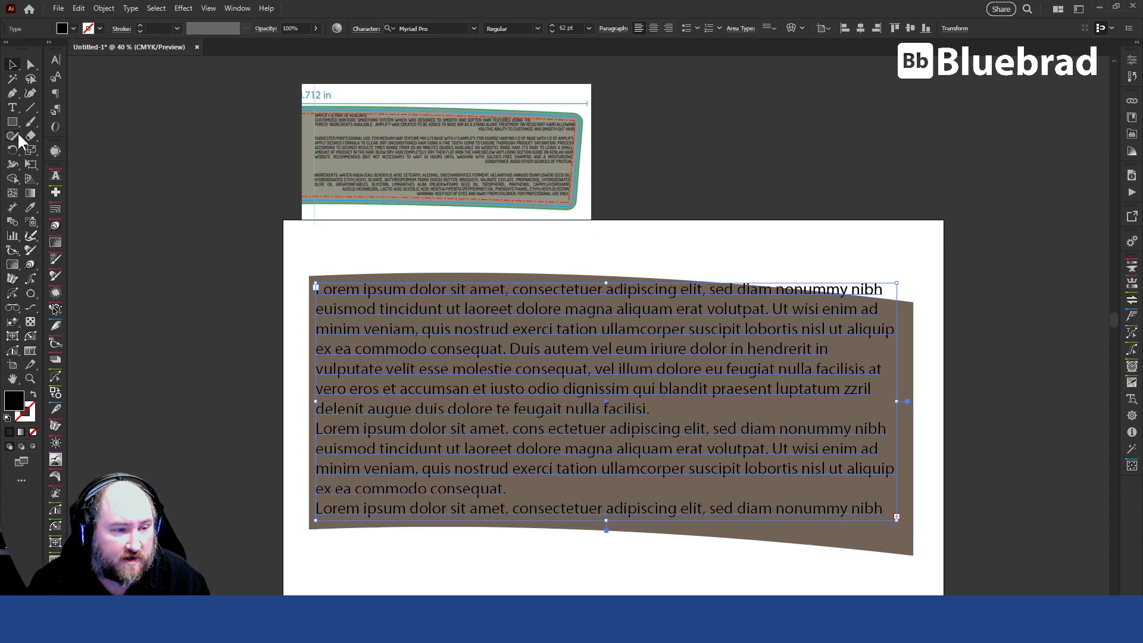
{"action": "left_click", "coordinate": [112, 6]}
{"action": "mouse_move", "coordinate": [178, 486]}
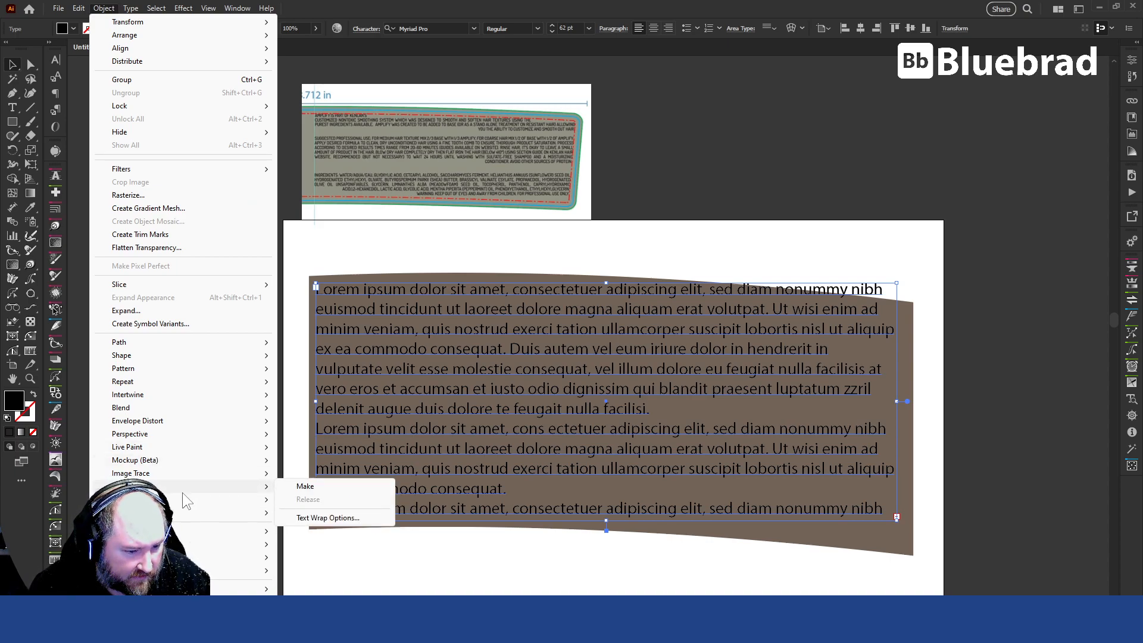
{"action": "mouse_move", "coordinate": [245, 407]}
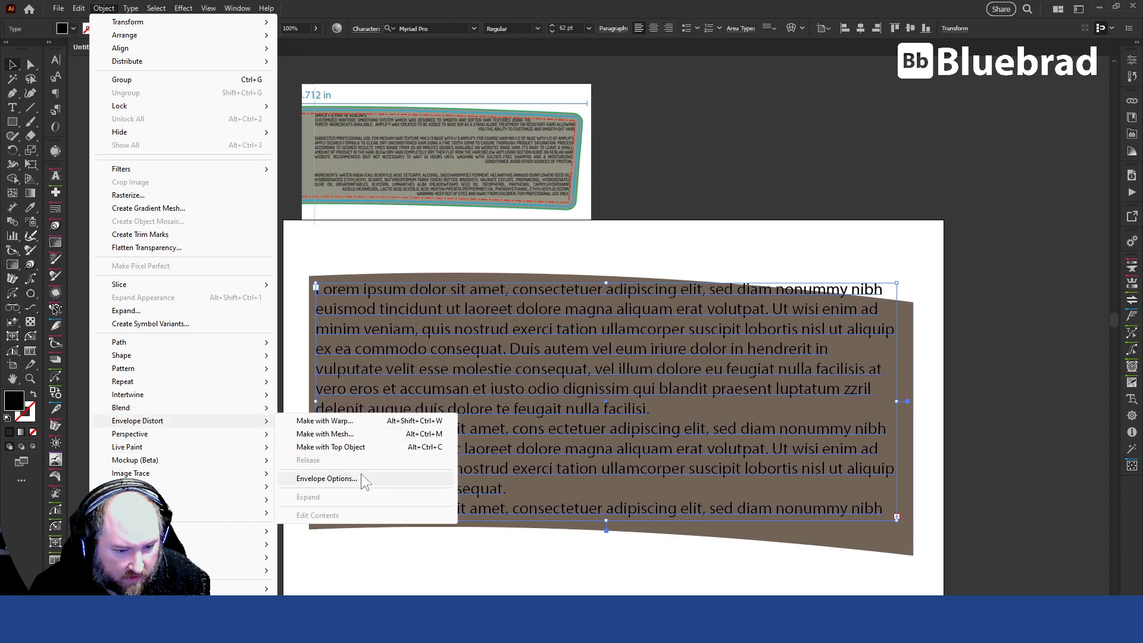
{"action": "left_click", "coordinate": [359, 421]}
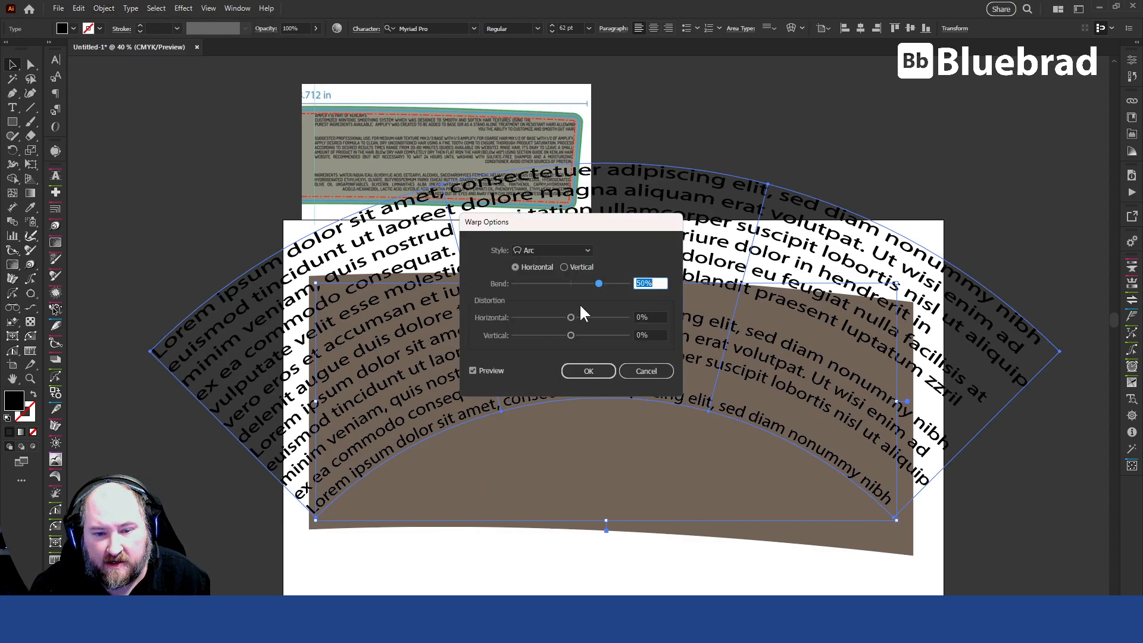
{"action": "left_click", "coordinate": [562, 249]}
{"action": "left_click", "coordinate": [562, 249]}
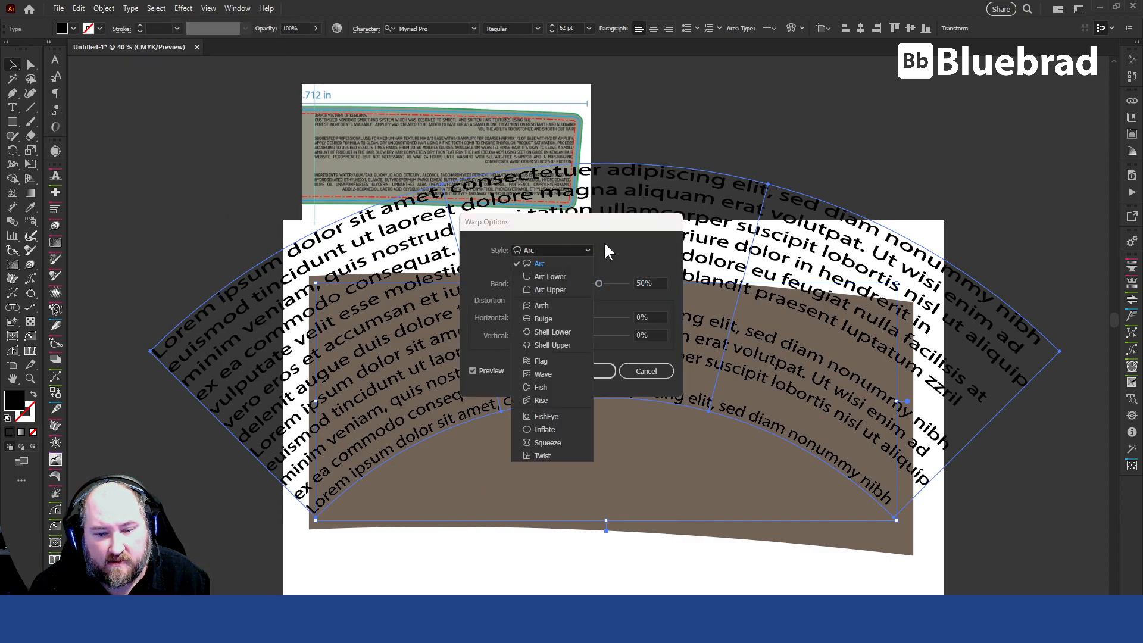
{"action": "left_click", "coordinate": [661, 373]}
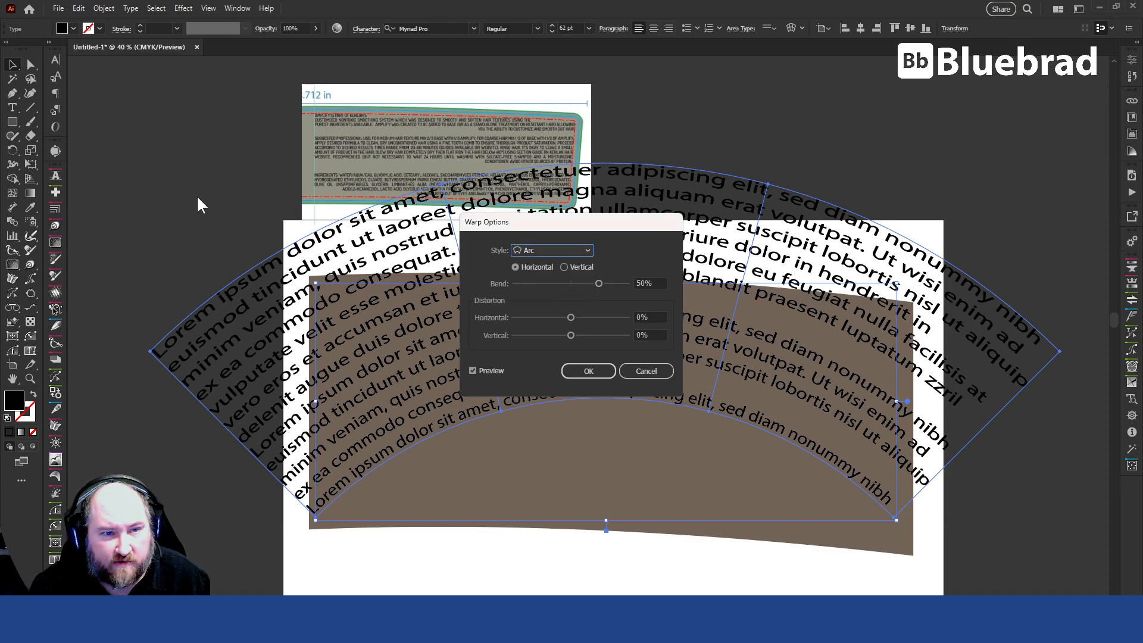
{"action": "left_click", "coordinate": [650, 377]}
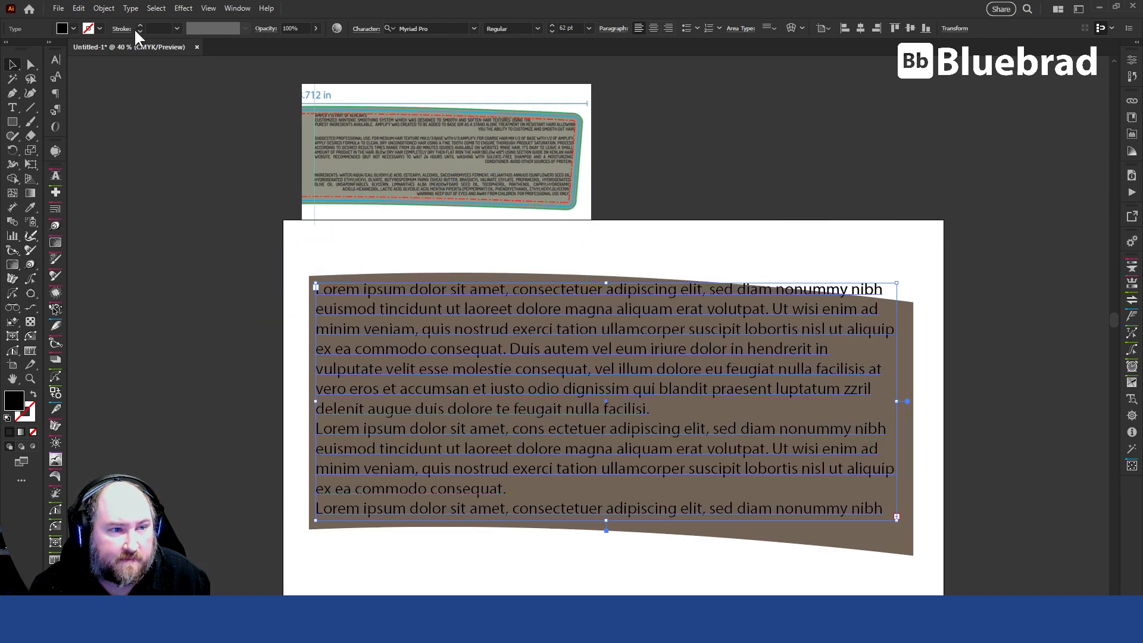
Apply an envelope distort mesh with 1 row and 1 column to the text block.
{"action": "left_click", "coordinate": [104, 8]}
{"action": "mouse_move", "coordinate": [222, 419]}
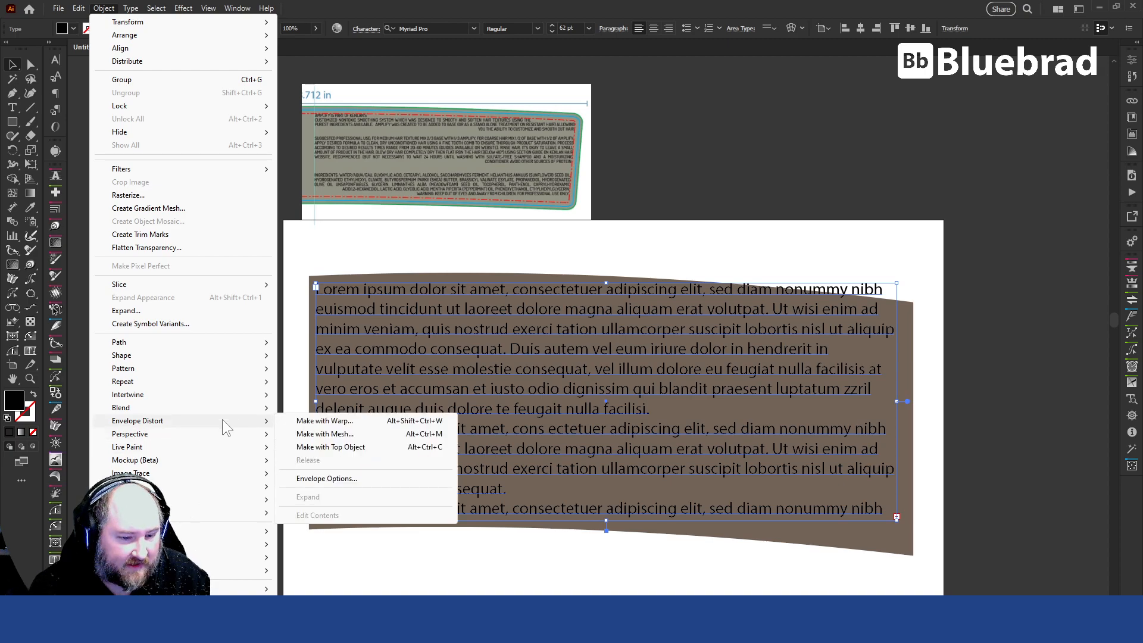
{"action": "left_click", "coordinate": [383, 436]}
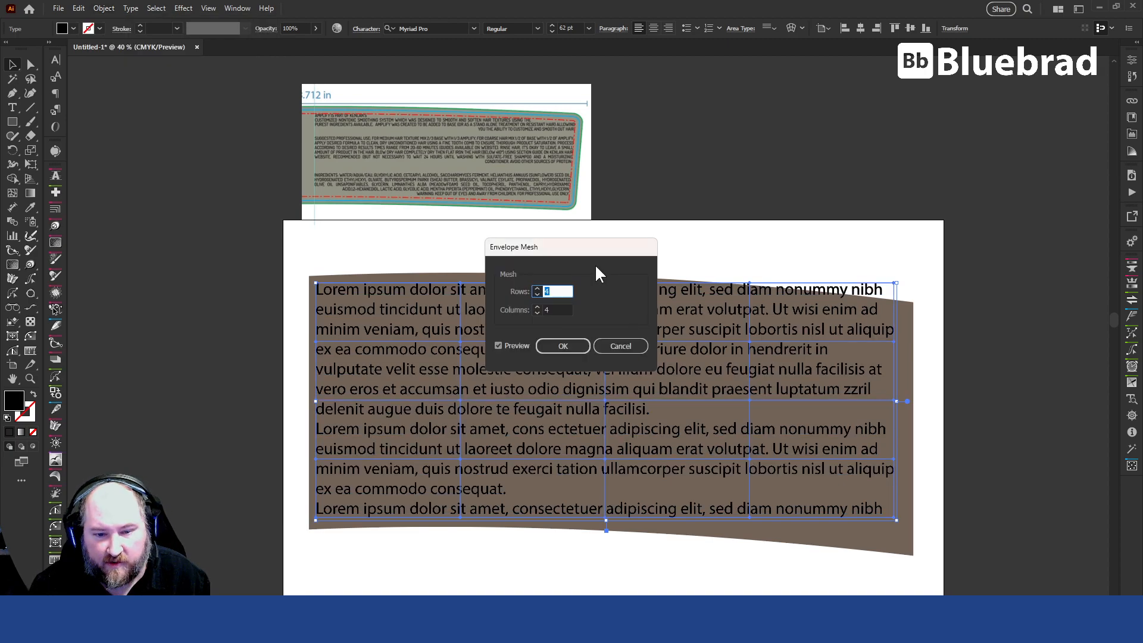
{"action": "type", "text": "1"}
{"action": "key", "text": "Tab"}
{"action": "type", "text": "1"}
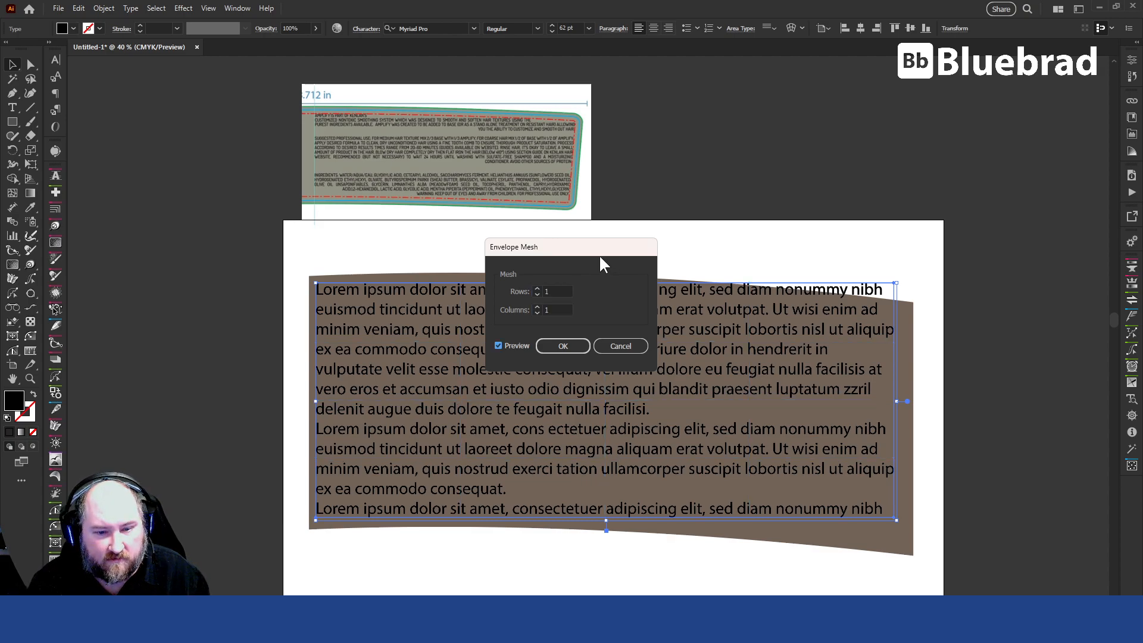
{"action": "left_click", "coordinate": [572, 342]}
Lower the text envelope's right-hand mesh points and adjust their handles so both long edges follow the brown shape's curve.
{"action": "key", "text": "a"}
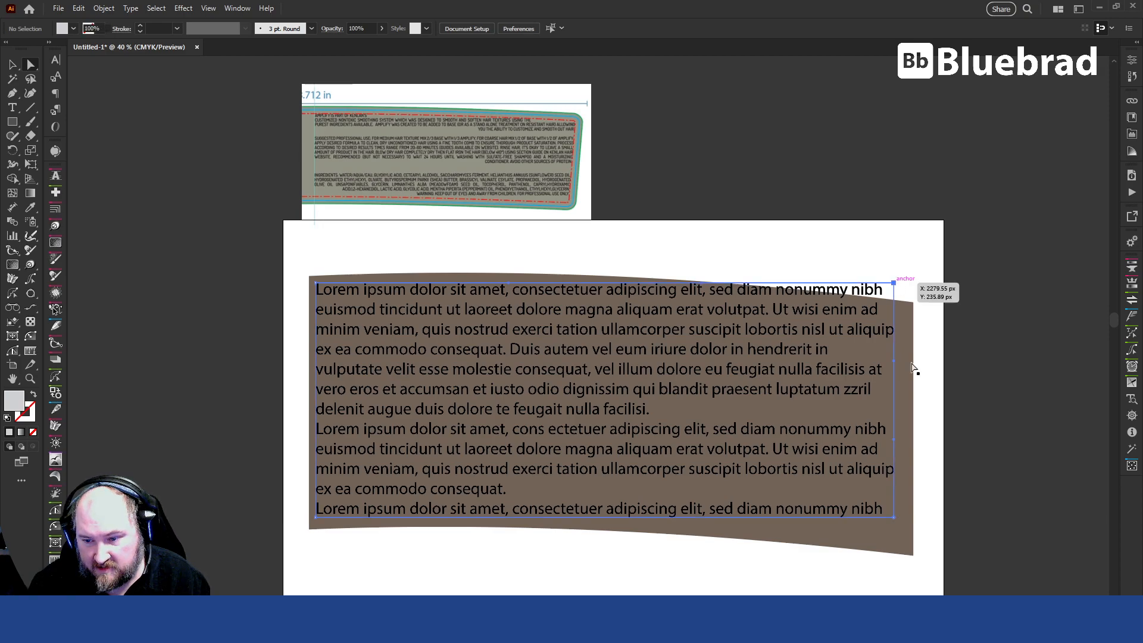
{"action": "left_click_drag", "start_coordinate": [896, 519], "coordinate": [892, 544]}
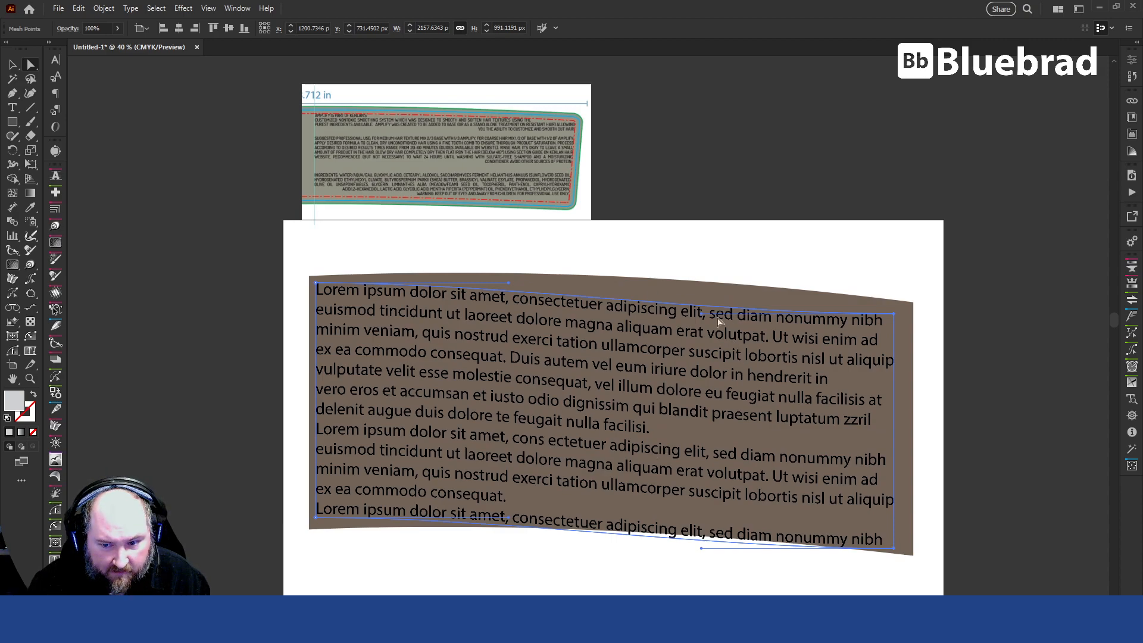
{"action": "left_click_drag", "start_coordinate": [702, 319], "coordinate": [699, 291]}
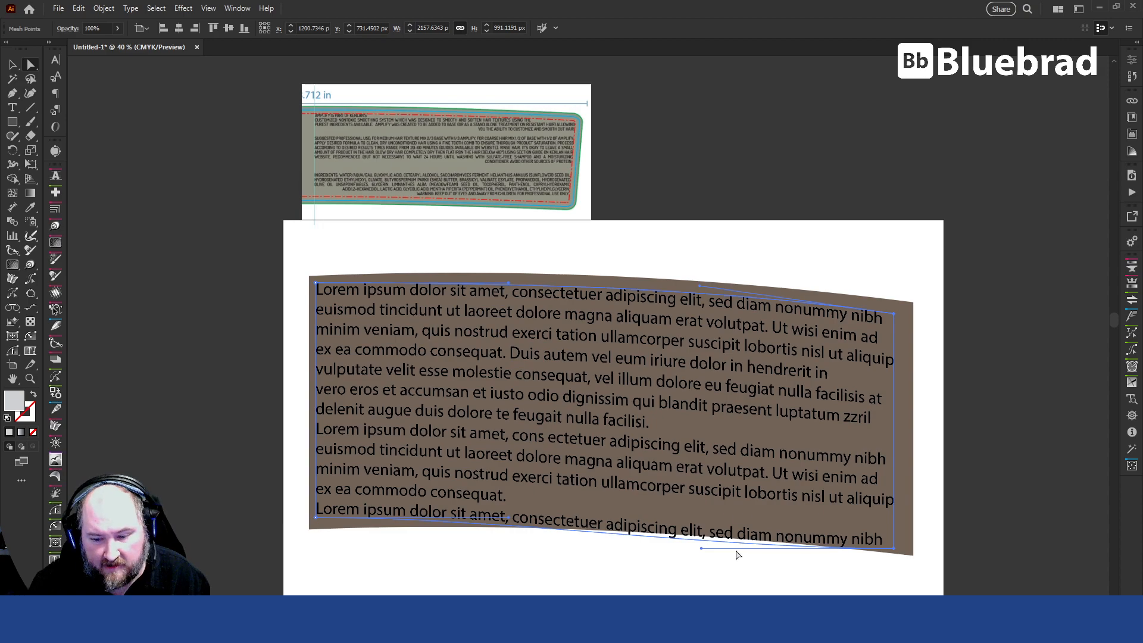
{"action": "left_click_drag", "start_coordinate": [702, 548], "coordinate": [702, 521]}
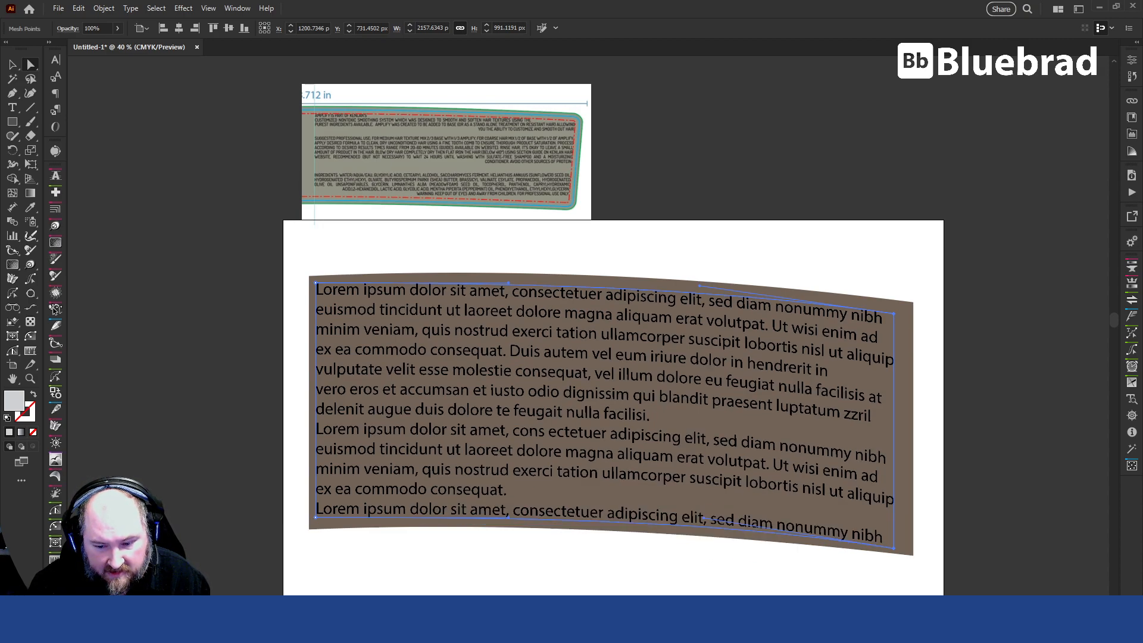
{"action": "left_click", "coordinate": [650, 576]}
Move the text envelope's right-hand mesh points slightly outward and up, and adjust the bottom edge handles to match the brown shape's curve.
{"action": "left_click", "coordinate": [667, 417]}
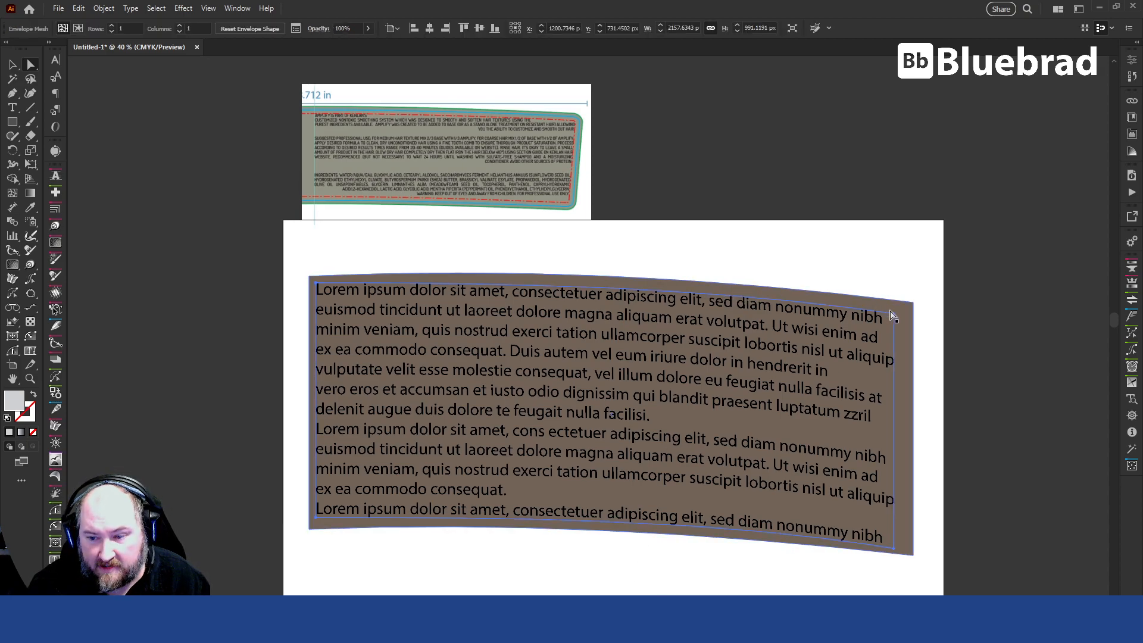
{"action": "left_click", "coordinate": [318, 285]}
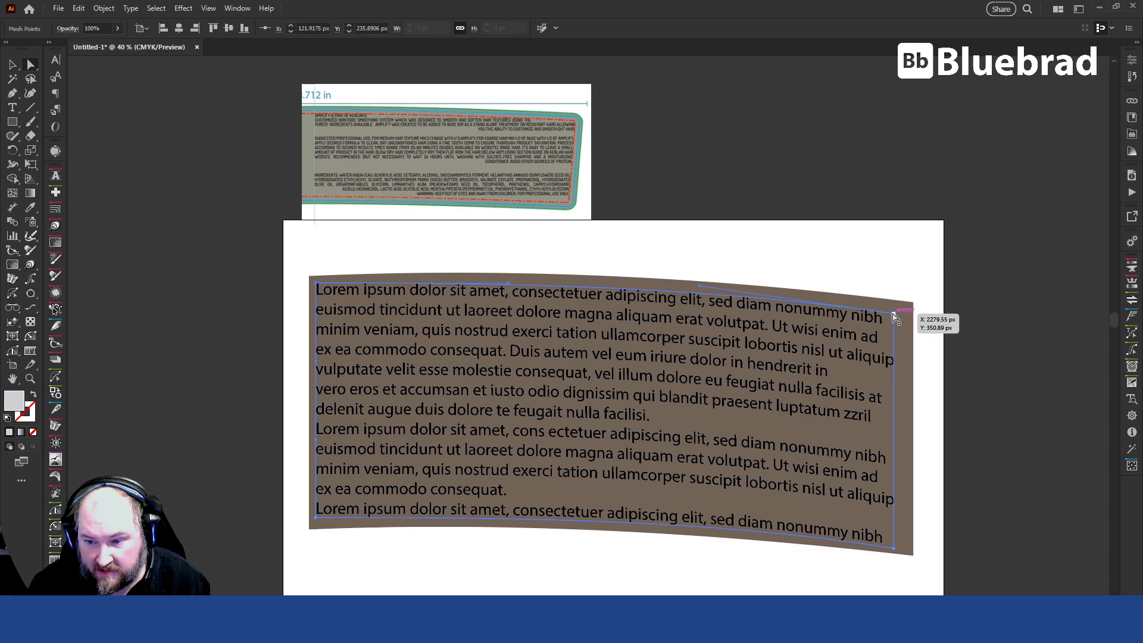
{"action": "left_click_drag", "start_coordinate": [897, 312], "coordinate": [904, 314]}
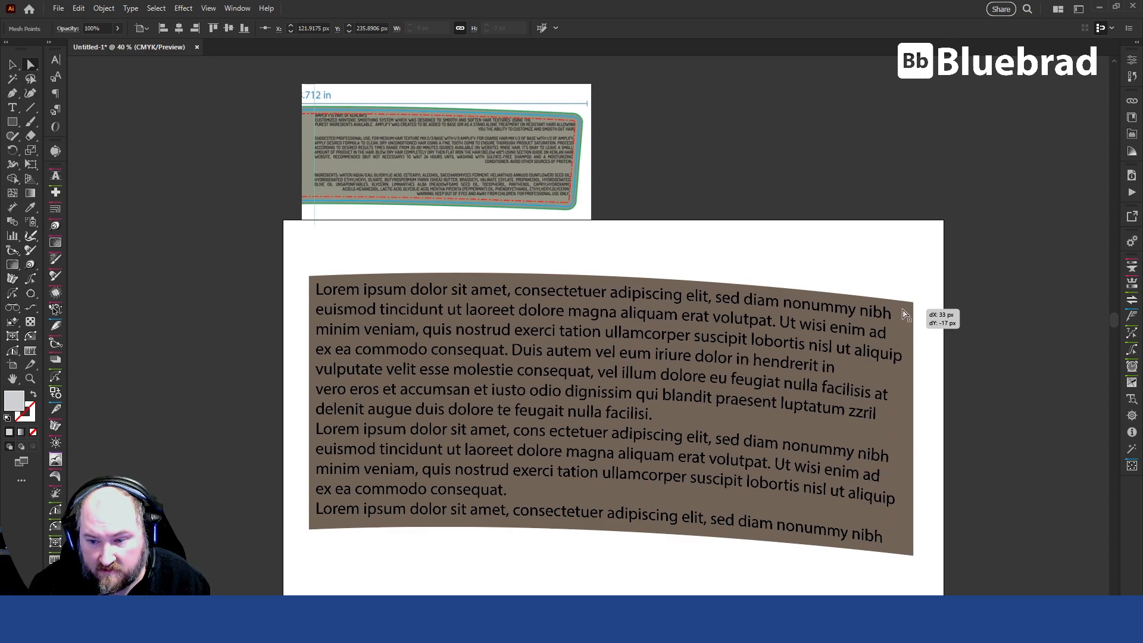
{"action": "left_click_drag", "start_coordinate": [892, 548], "coordinate": [903, 542]}
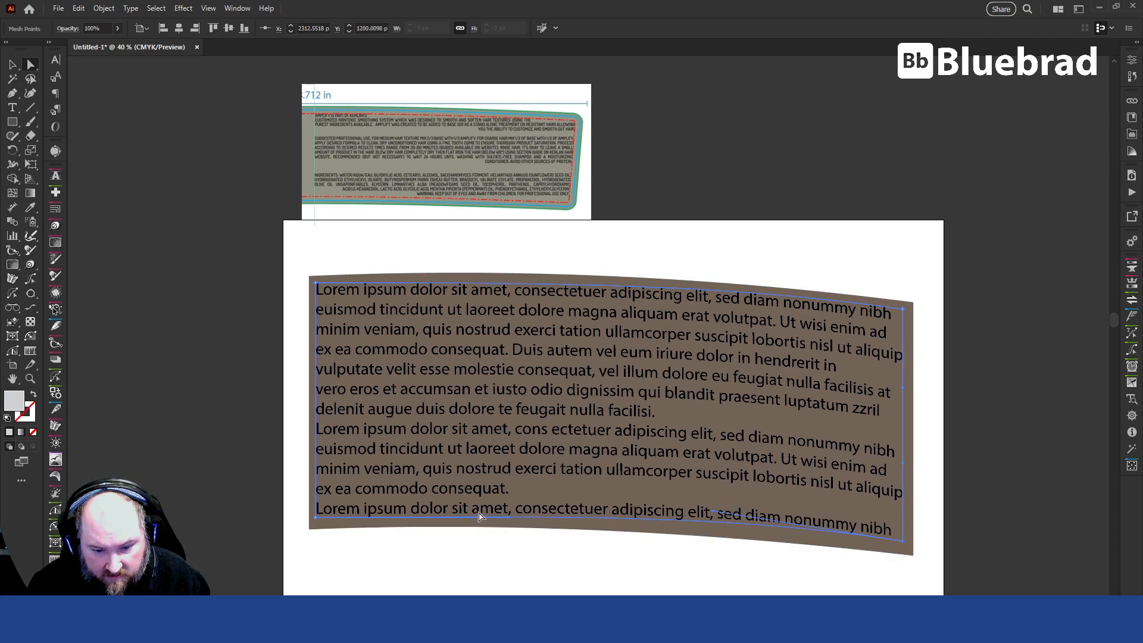
{"action": "left_click_drag", "start_coordinate": [511, 522], "coordinate": [539, 517]}
{"action": "left_click_drag", "start_coordinate": [714, 513], "coordinate": [709, 517]}
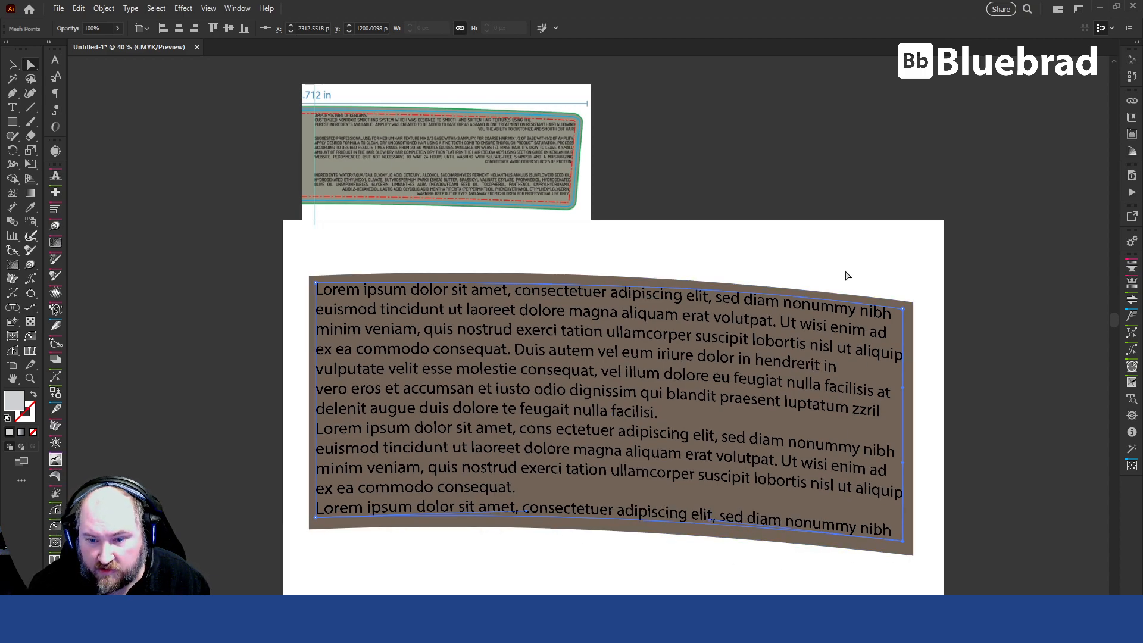
Select the brown shape and give it a red 1 pt stroke.
{"action": "key", "text": "v"}
{"action": "left_click", "coordinate": [347, 247]}
{"action": "left_click", "coordinate": [568, 276]}
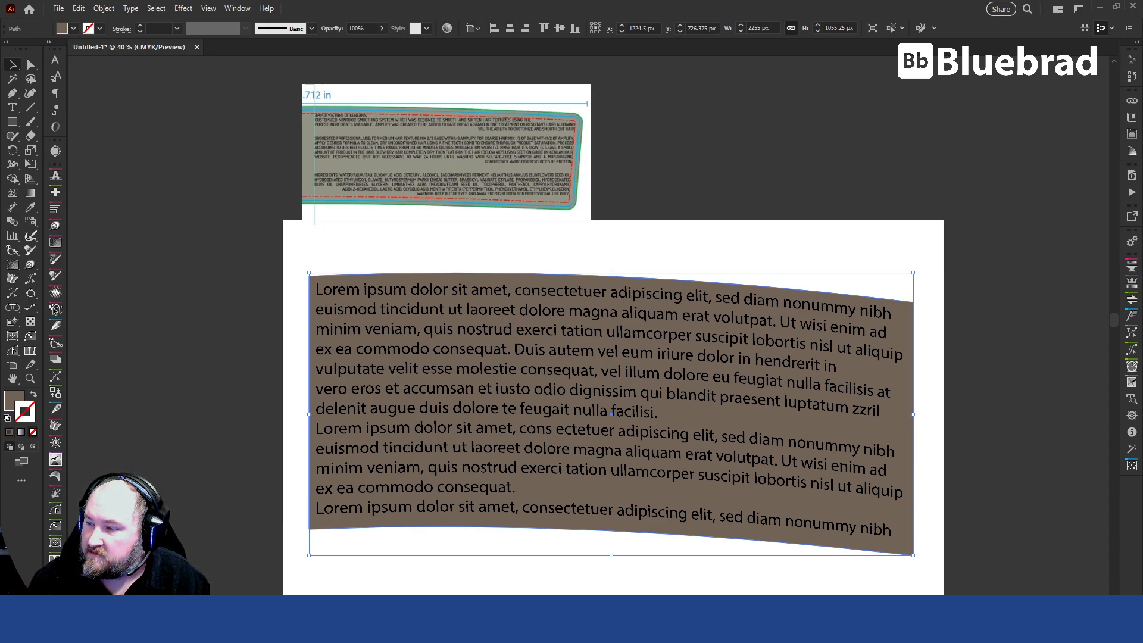
{"action": "key", "text": "comma"}
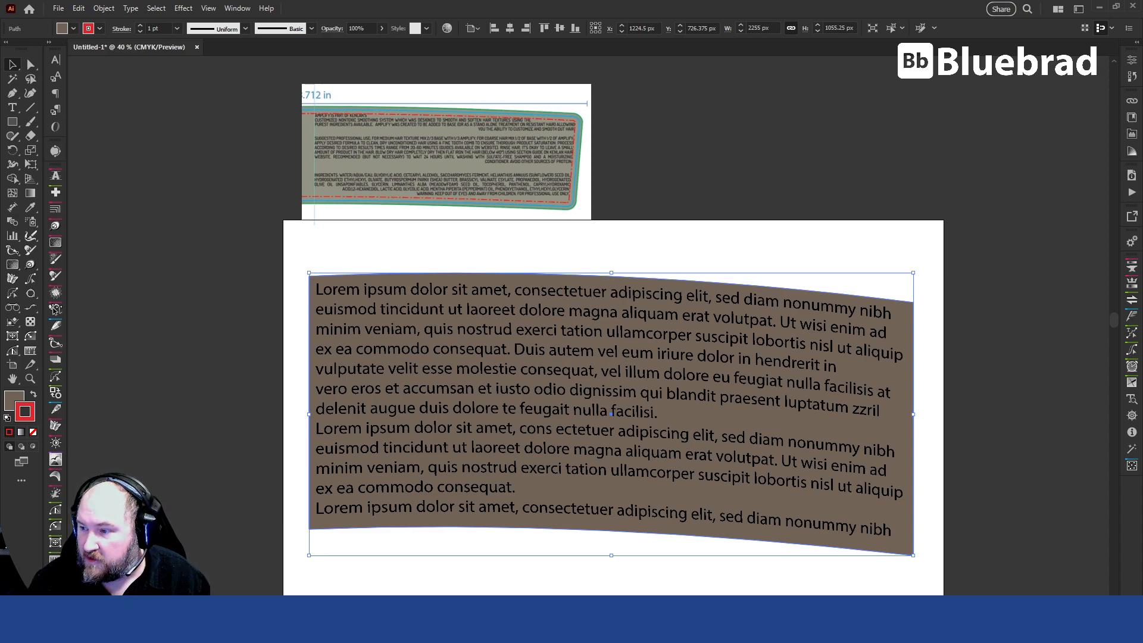
Add an Offset Path effect of -25 px with miter joins to the brown shape's red stroke as a margin guide, and deselect the shape.
{"action": "key", "text": "shift+F6"}
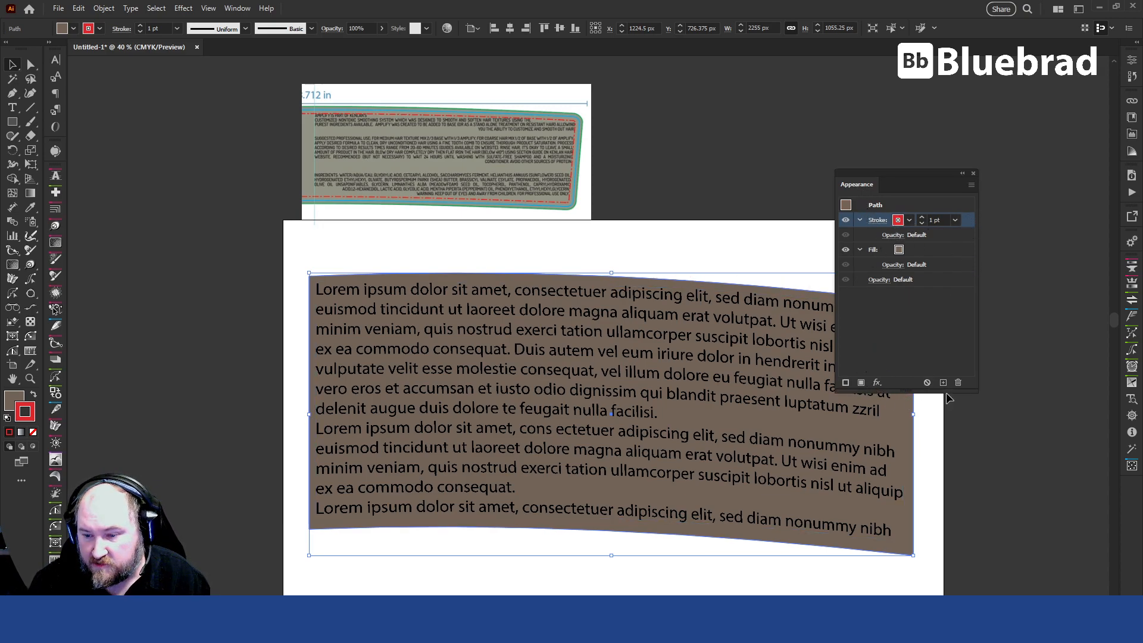
{"action": "left_click", "coordinate": [878, 382]}
{"action": "mouse_move", "coordinate": [951, 270]}
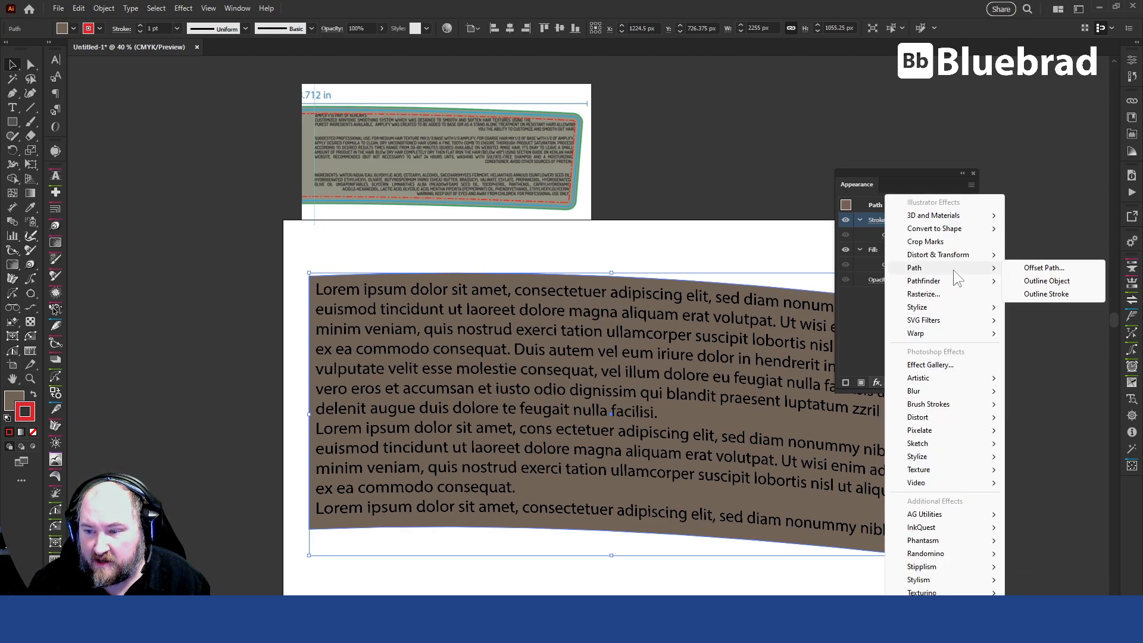
{"action": "left_click", "coordinate": [1045, 269]}
{"action": "scroll", "coordinate": [561, 273], "scroll_direction": "down", "scroll_amount": 6}
{"action": "scroll", "coordinate": [563, 275], "scroll_direction": "down", "scroll_amount": 3}
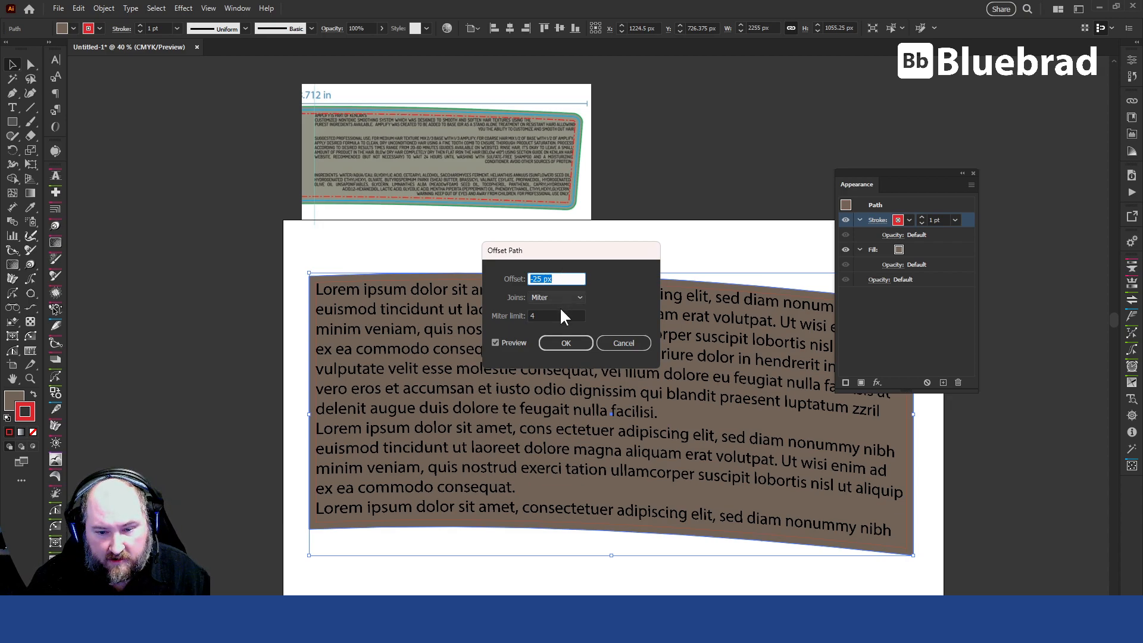
{"action": "left_click", "coordinate": [565, 343]}
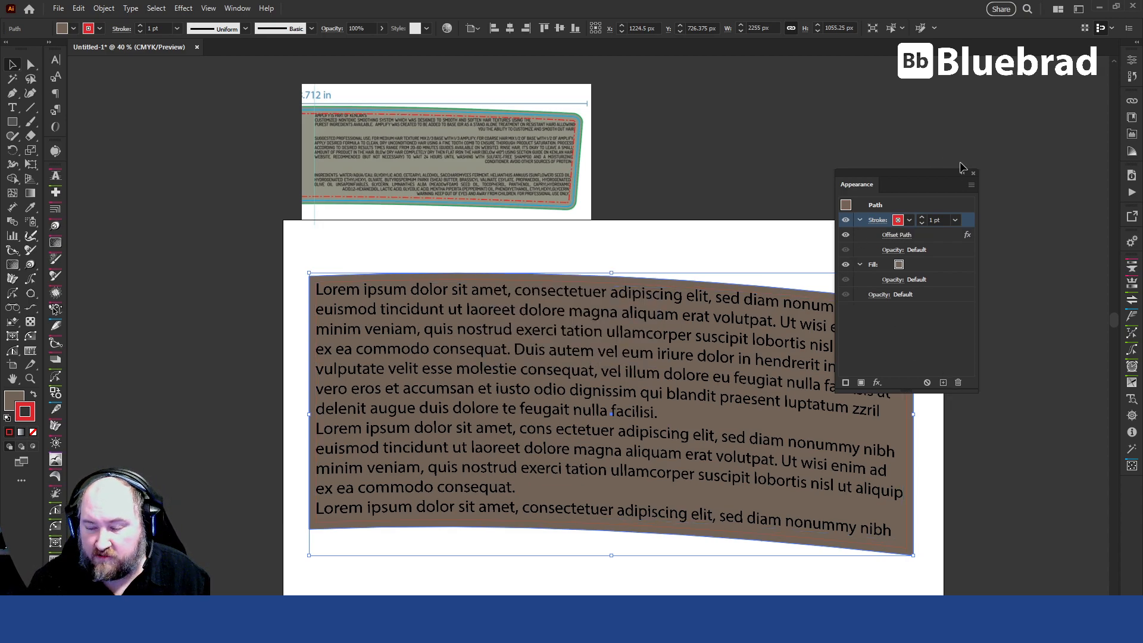
{"action": "left_click_drag", "start_coordinate": [894, 173], "coordinate": [1047, 109]}
{"action": "left_click", "coordinate": [986, 411]}
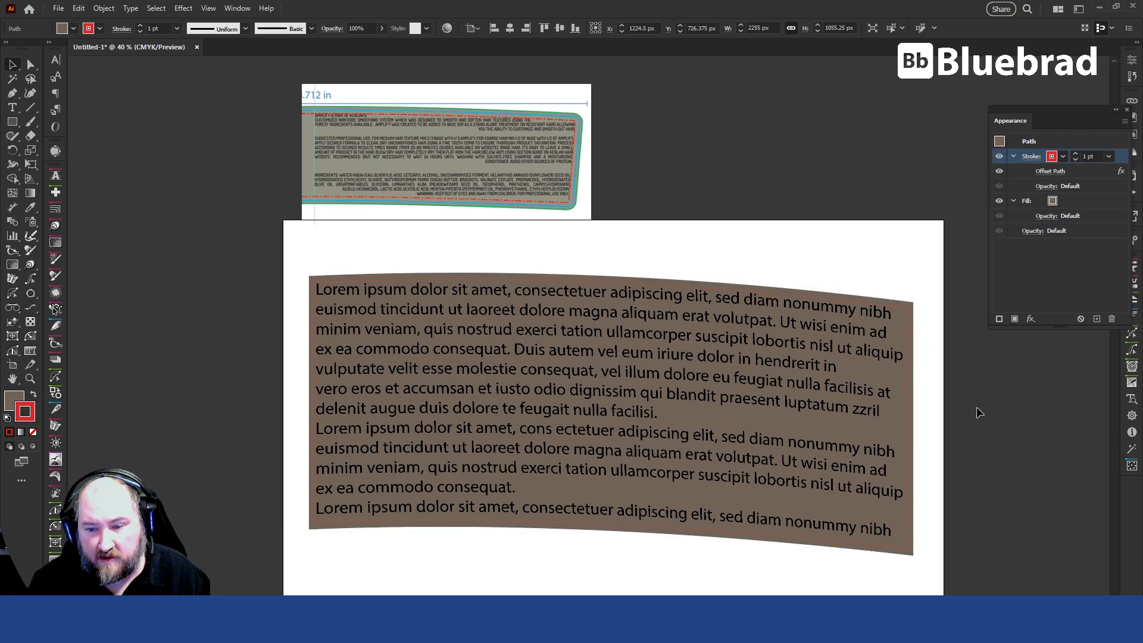
Snap the text envelope's upper-right mesh point to the red guide's corner and adjust the top edge handles to follow the guide.
{"action": "left_click", "coordinate": [903, 307]}
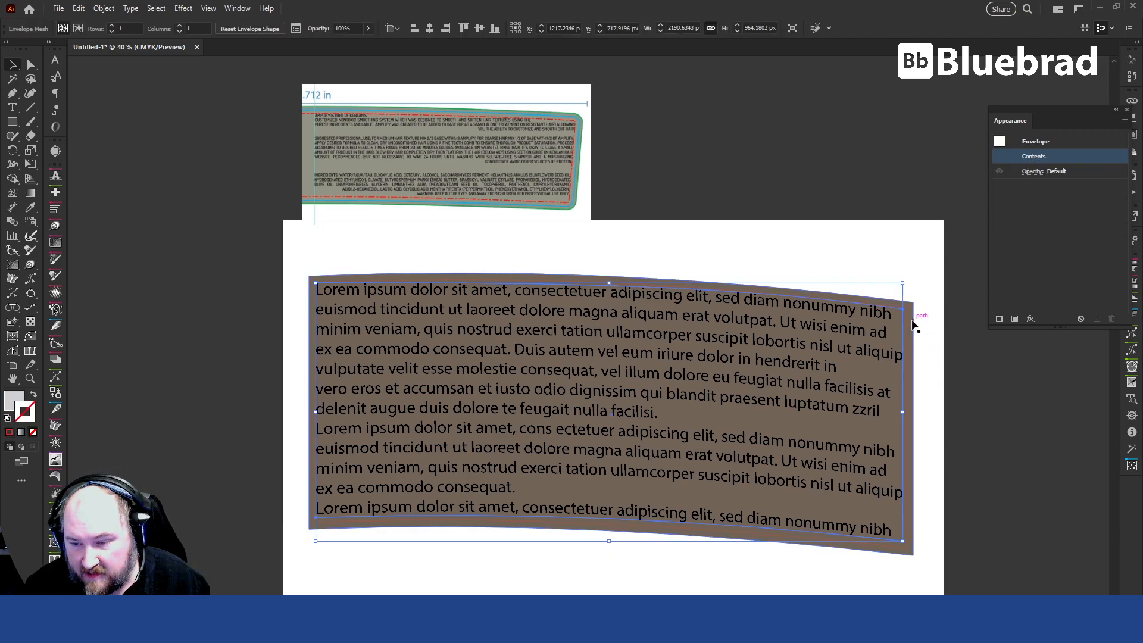
{"action": "scroll", "coordinate": [916, 320], "scroll_direction": "up", "scroll_amount": 2}
{"action": "scroll", "coordinate": [916, 320], "scroll_direction": "up", "scroll_amount": 8, "text": "alt"}
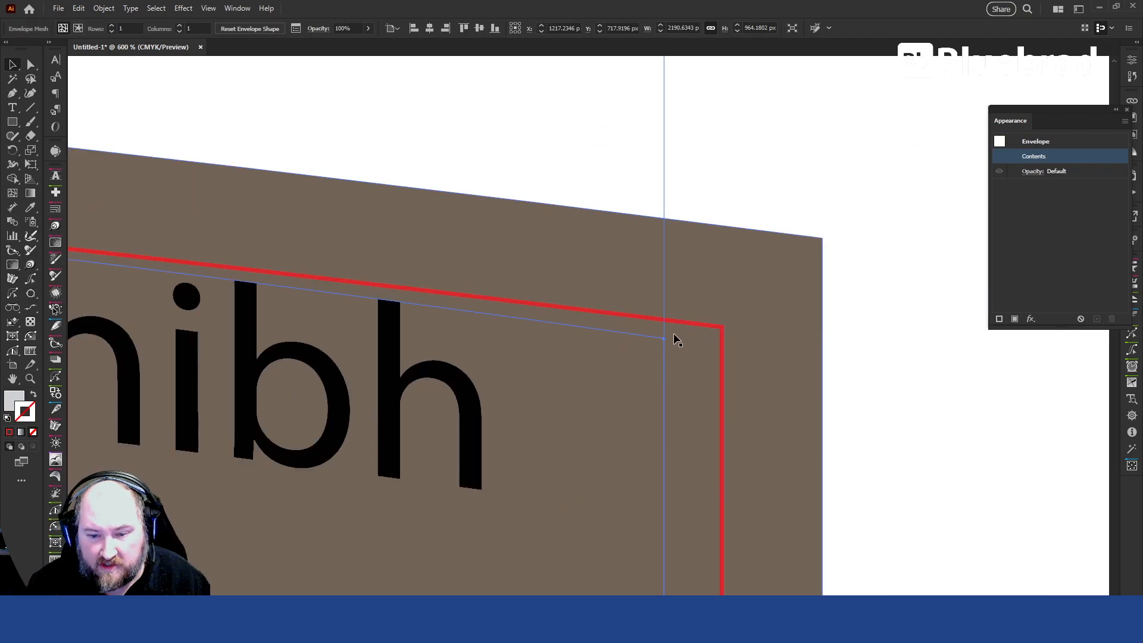
{"action": "key", "text": "a"}
{"action": "left_click_drag", "start_coordinate": [664, 337], "coordinate": [721, 327]}
{"action": "scroll", "coordinate": [742, 346], "scroll_direction": "down", "scroll_amount": 6, "text": "alt"}
{"action": "scroll", "coordinate": [388, 266], "scroll_direction": "up", "scroll_amount": 3, "text": "alt"}
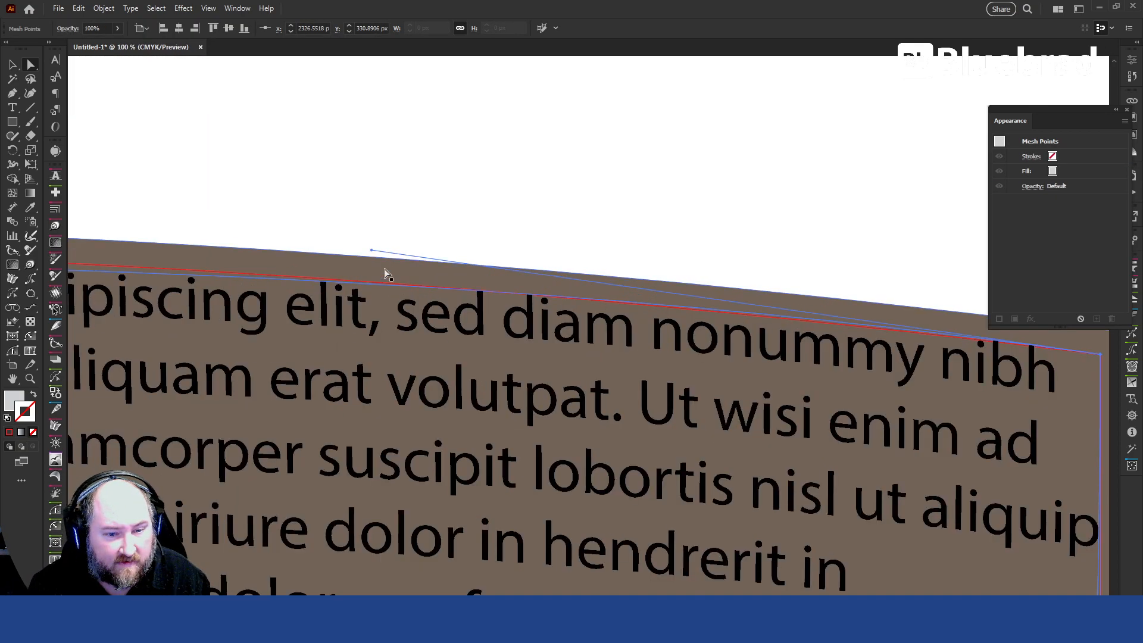
{"action": "left_click_drag", "start_coordinate": [370, 250], "coordinate": [350, 255]}
{"action": "scroll", "coordinate": [457, 310], "scroll_direction": "down", "scroll_amount": 3, "text": "alt"}
{"action": "scroll", "coordinate": [156, 306], "scroll_direction": "up", "scroll_amount": 2, "text": "alt"}
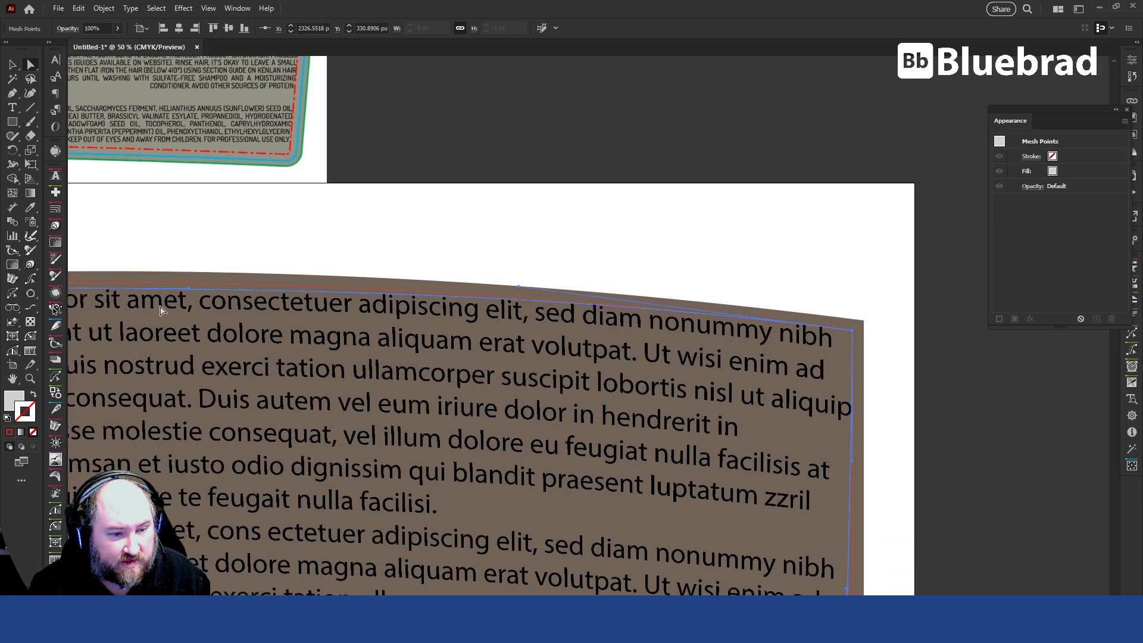
{"action": "left_click_drag", "start_coordinate": [187, 285], "coordinate": [198, 275]}
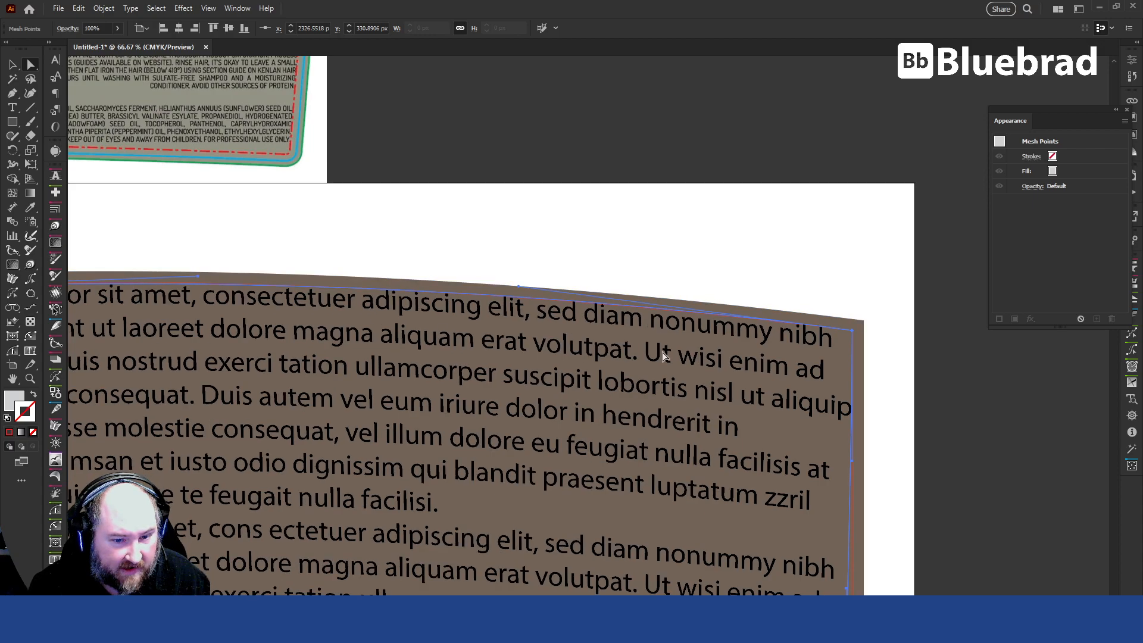
Move the text envelope's lower-right mesh point onto the red guide's lower-right corner.
{"action": "scroll", "coordinate": [713, 356], "scroll_direction": "down", "scroll_amount": 3, "text": "alt"}
{"action": "scroll", "coordinate": [785, 506], "scroll_direction": "up", "scroll_amount": 6, "text": "alt"}
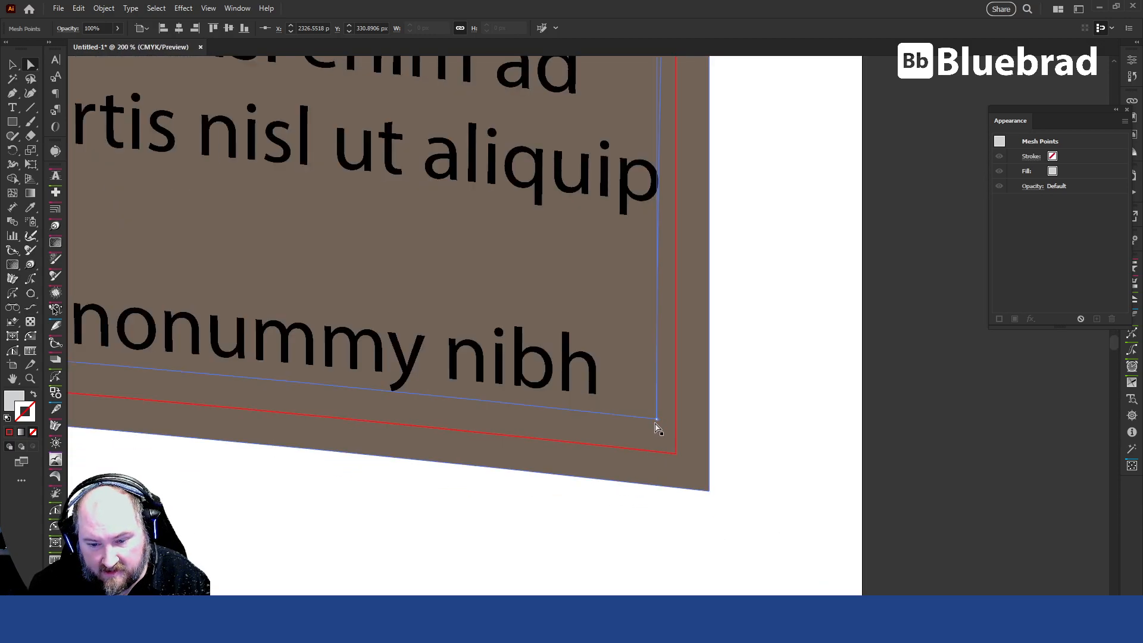
{"action": "left_click_drag", "start_coordinate": [660, 422], "coordinate": [677, 455]}
{"action": "scroll", "coordinate": [796, 473], "scroll_direction": "down", "scroll_amount": 4, "text": "alt"}
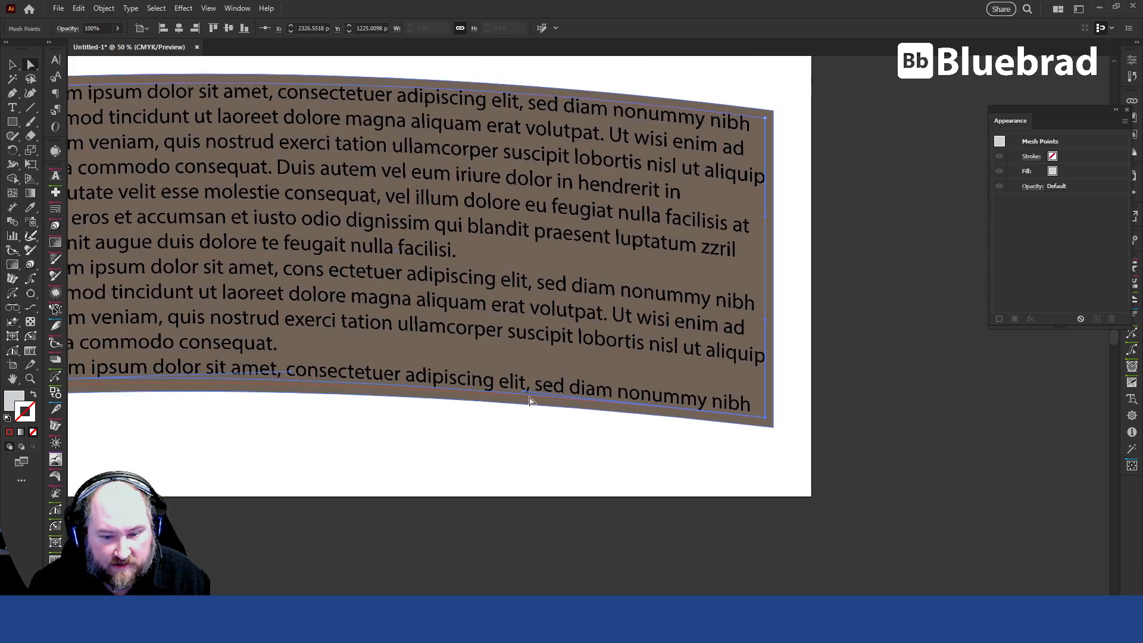
Adjust the lower-left mesh point and its bottom edge handle so the envelope's bottom edge follows the red guide.
{"action": "left_click", "coordinate": [290, 381]}
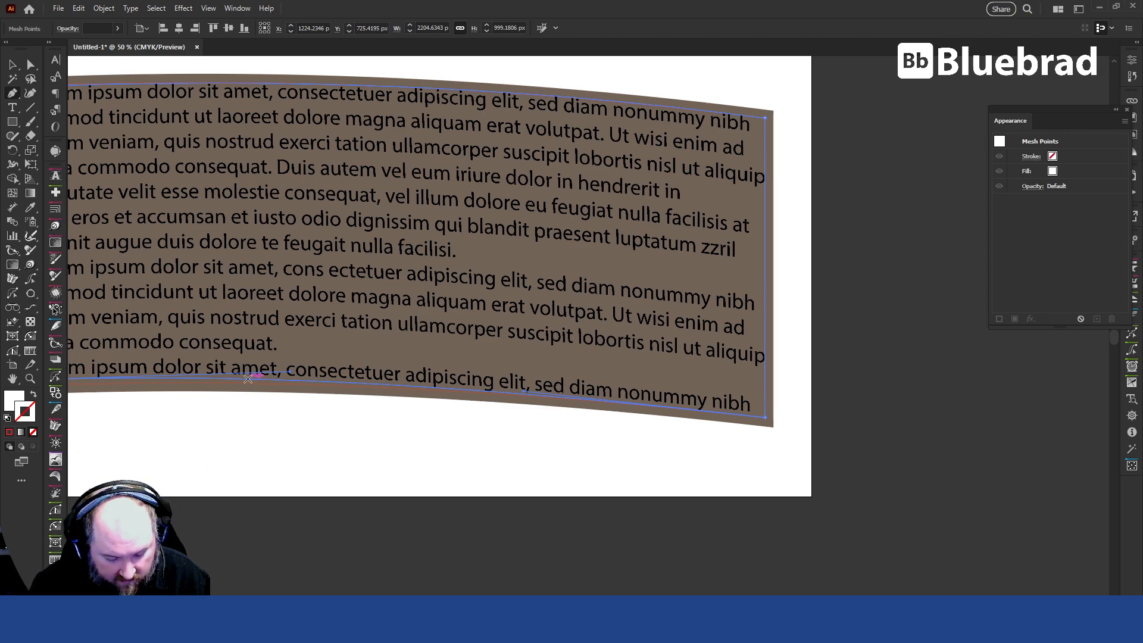
{"action": "key", "text": "shift+p"}
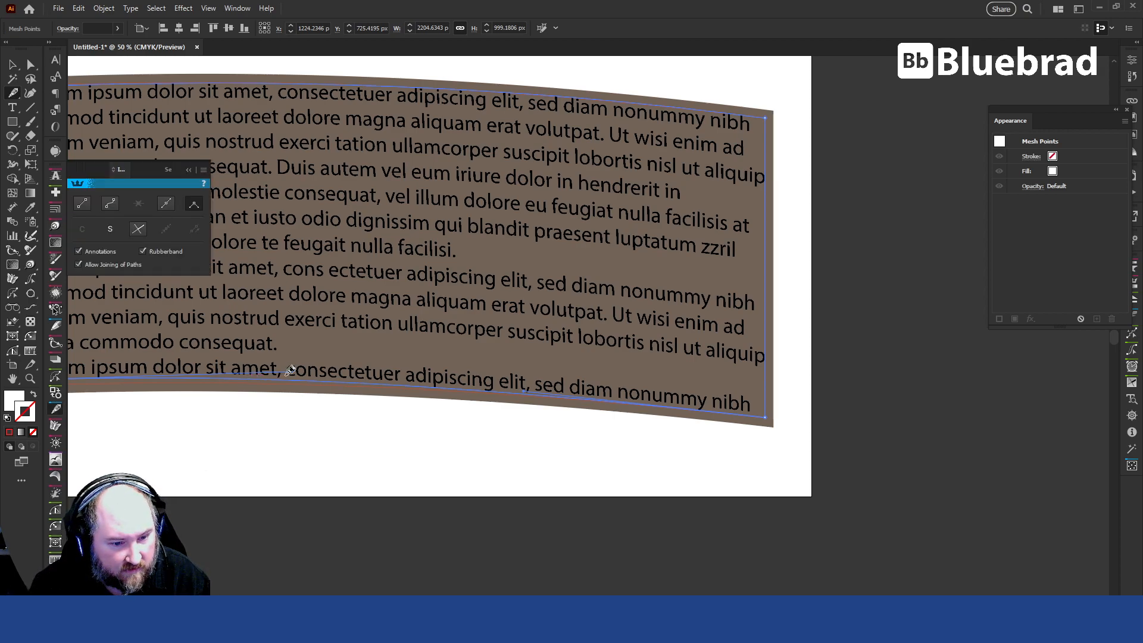
{"action": "key", "text": "a"}
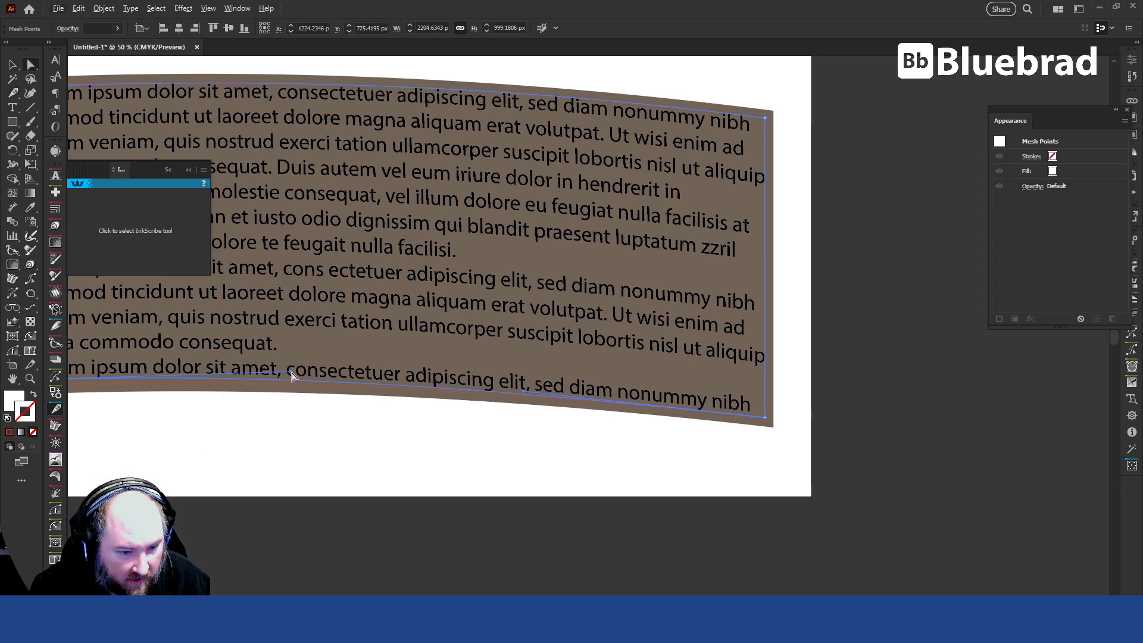
{"action": "mouse_move", "coordinate": [292, 374]}
{"action": "left_mouse_down"}
{"action": "mouse_move", "coordinate": [271, 380]}
{"action": "mouse_move", "coordinate": [282, 372]}
{"action": "left_mouse_up"}
{"action": "left_click_drag", "start_coordinate": [251, 409], "coordinate": [555, 407]}
{"action": "left_click_drag", "start_coordinate": [431, 367], "coordinate": [442, 381]}
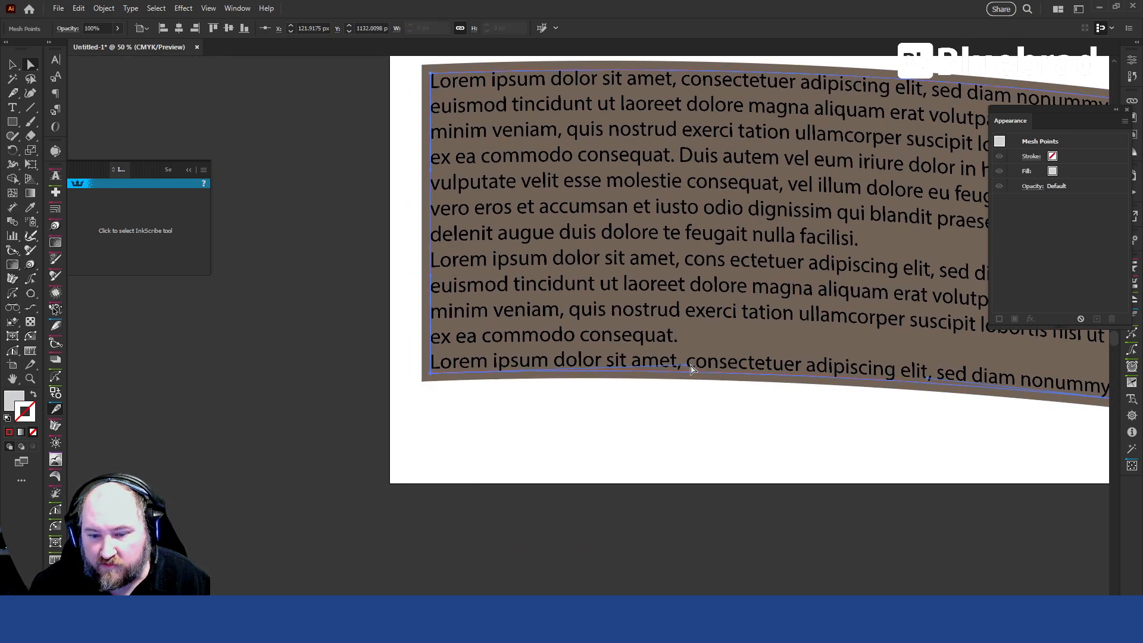
{"action": "left_click_drag", "start_coordinate": [684, 365], "coordinate": [696, 366]}
{"action": "left_click_drag", "start_coordinate": [879, 389], "coordinate": [697, 468]}
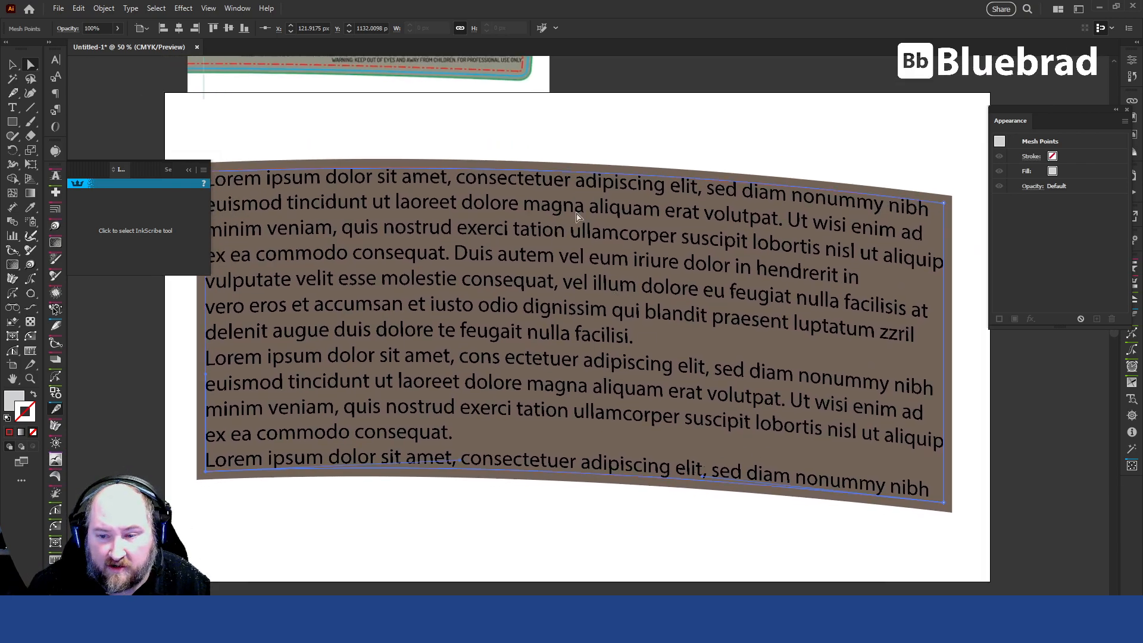
Compare the curved text block with the reference label above it, leaving nothing selected.
{"action": "left_click_drag", "start_coordinate": [435, 156], "coordinate": [528, 430]}
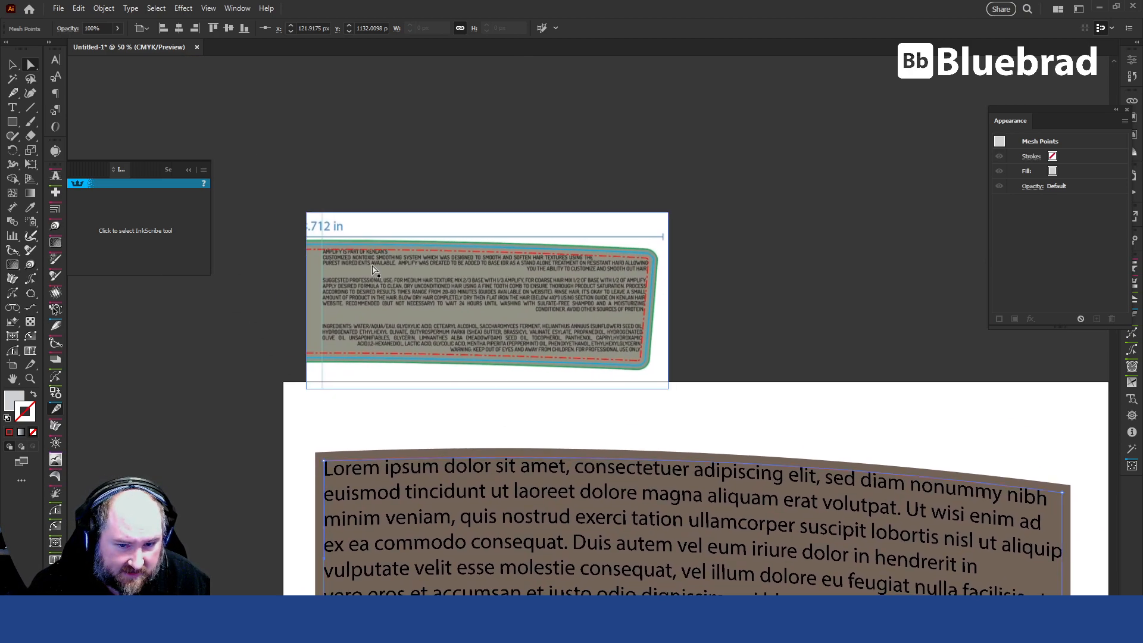
{"action": "scroll", "coordinate": [704, 356], "scroll_direction": "down", "scroll_amount": 5}
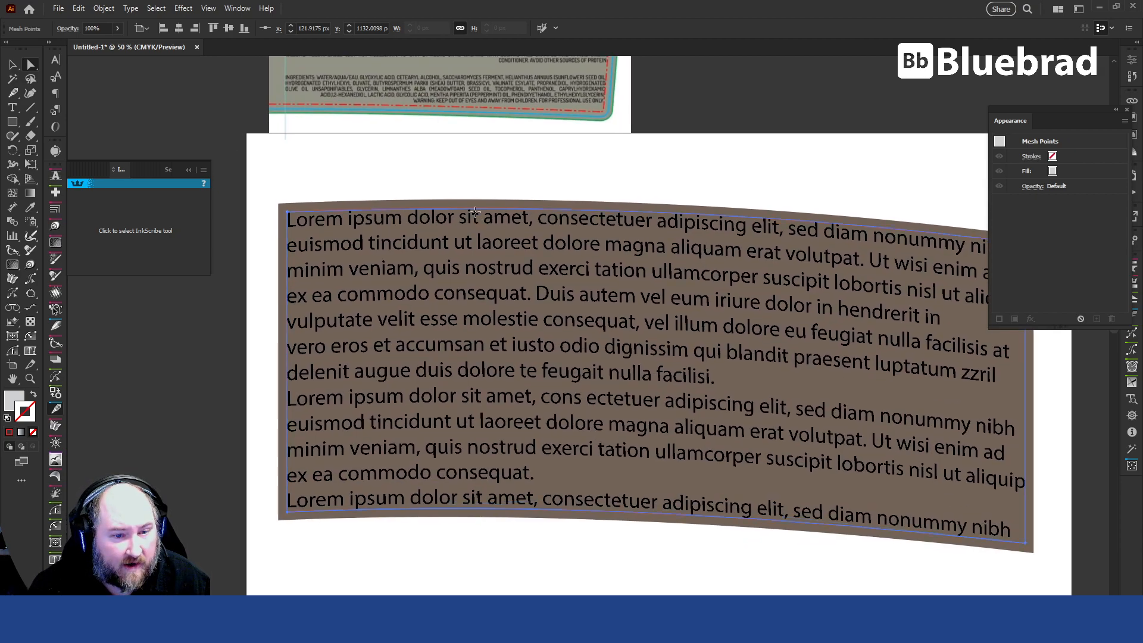
{"action": "left_click", "coordinate": [476, 217]}
{"action": "scroll", "coordinate": [569, 231], "scroll_direction": "down", "scroll_amount": 4}
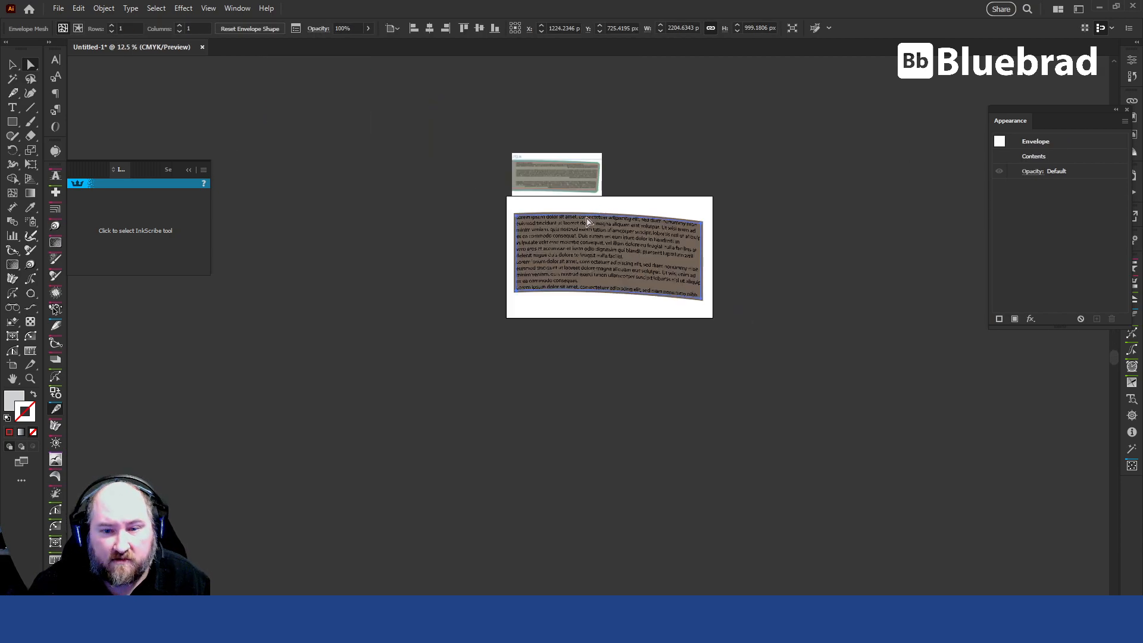
{"action": "left_click", "coordinate": [442, 258]}
{"action": "left_click_drag", "start_coordinate": [442, 258], "coordinate": [475, 334]}
{"action": "scroll", "coordinate": [551, 252], "scroll_direction": "up", "scroll_amount": 4}
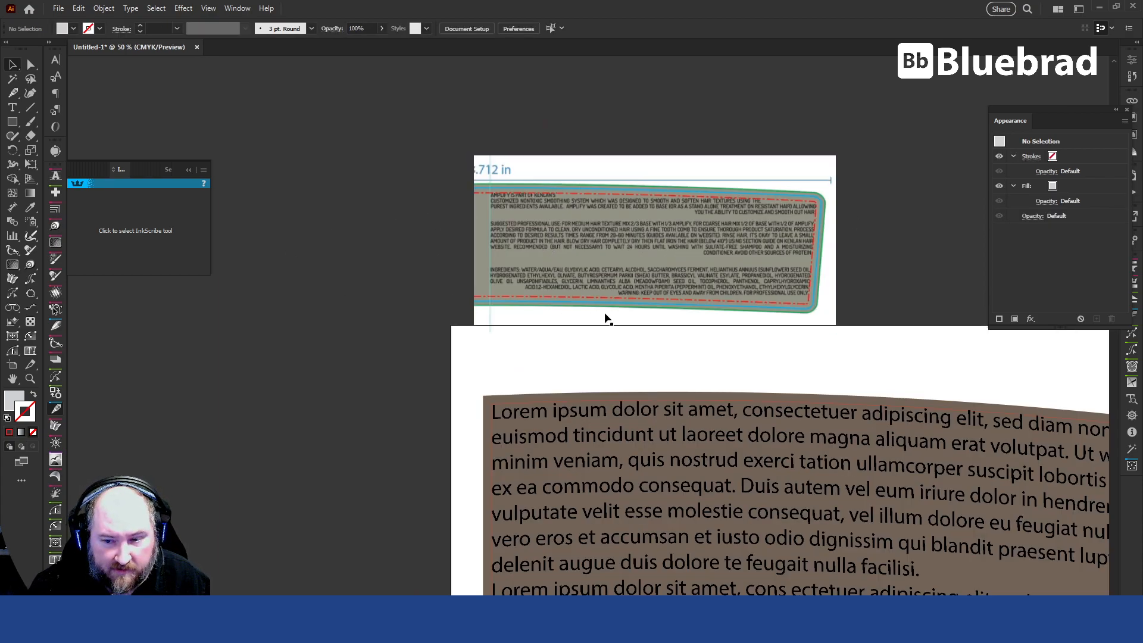
{"action": "scroll", "coordinate": [814, 319], "scroll_direction": "down", "scroll_amount": 2}
{"action": "left_click_drag", "start_coordinate": [783, 443], "coordinate": [583, 349]}
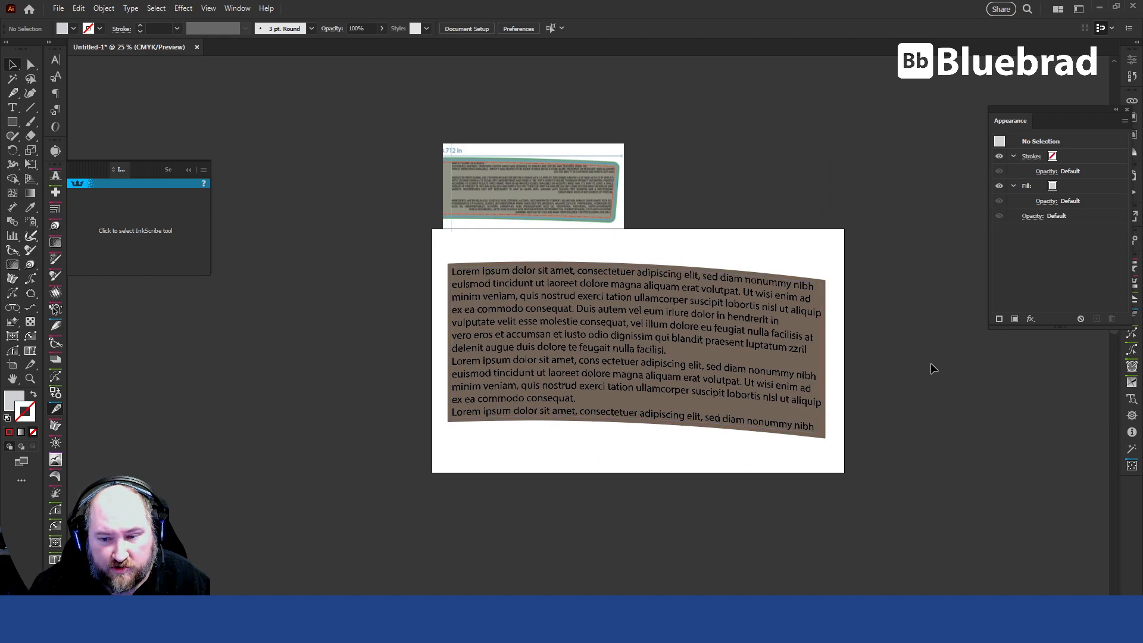
Duplicate the brown shape together with its curved text below the artboard.
{"action": "left_click", "coordinate": [605, 352]}
{"action": "left_click_drag", "start_coordinate": [789, 490], "coordinate": [758, 460]}
{"action": "left_click_drag", "start_coordinate": [601, 297], "coordinate": [650, 568]}
Reset the original text block's envelope shape and move the text off the brown shape to its lower left.
{"action": "left_click", "coordinate": [646, 289]}
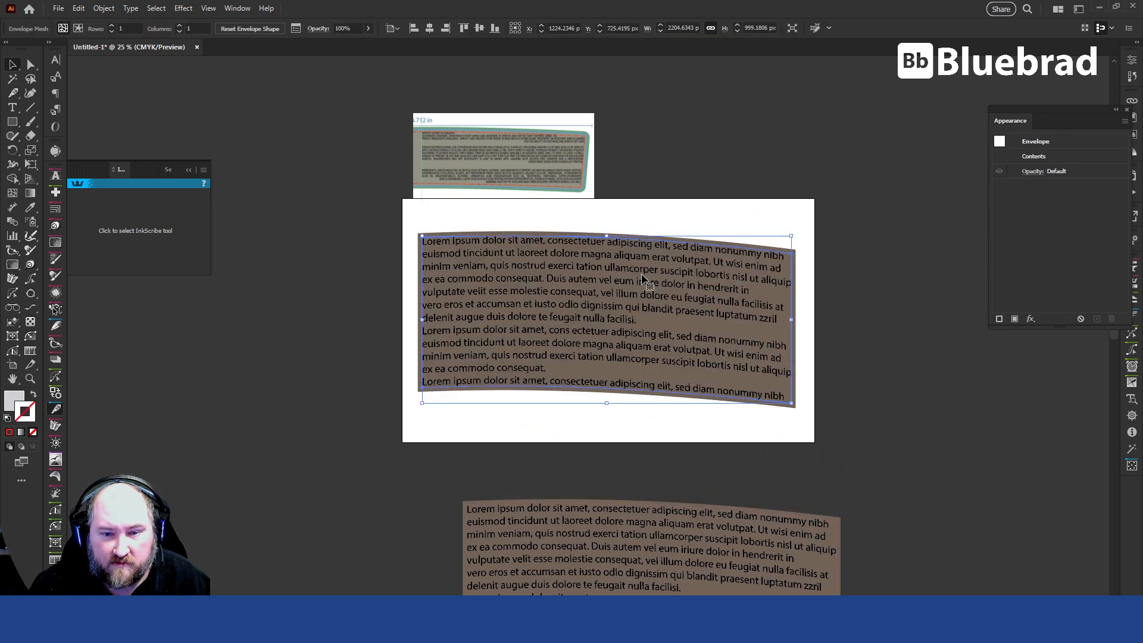
{"action": "left_click", "coordinate": [277, 28]}
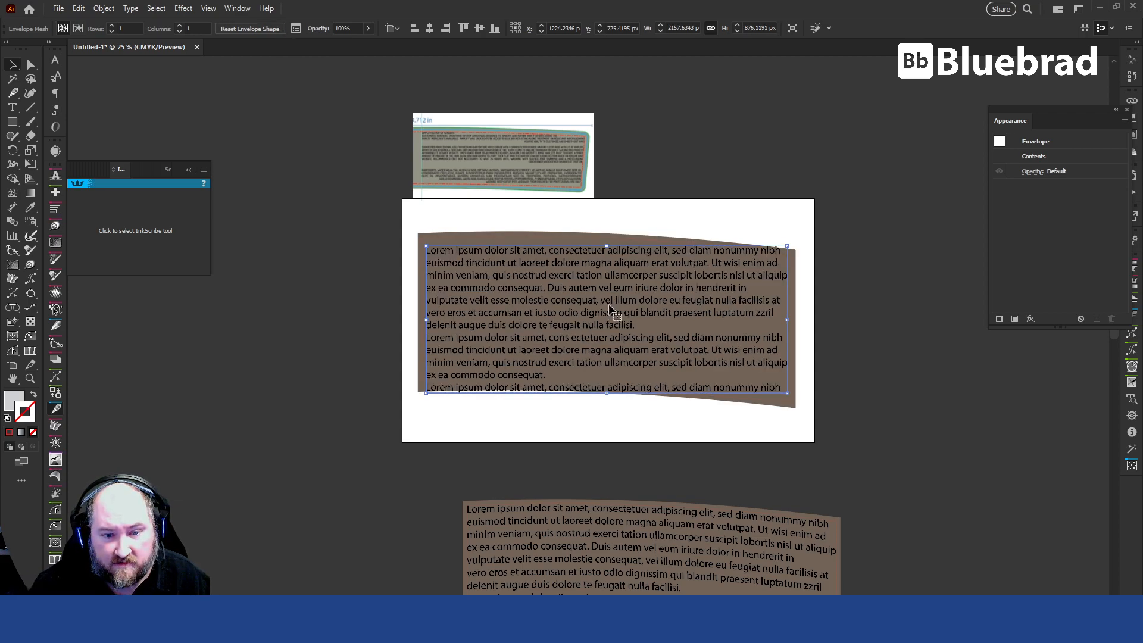
{"action": "left_click_drag", "start_coordinate": [621, 306], "coordinate": [266, 402]}
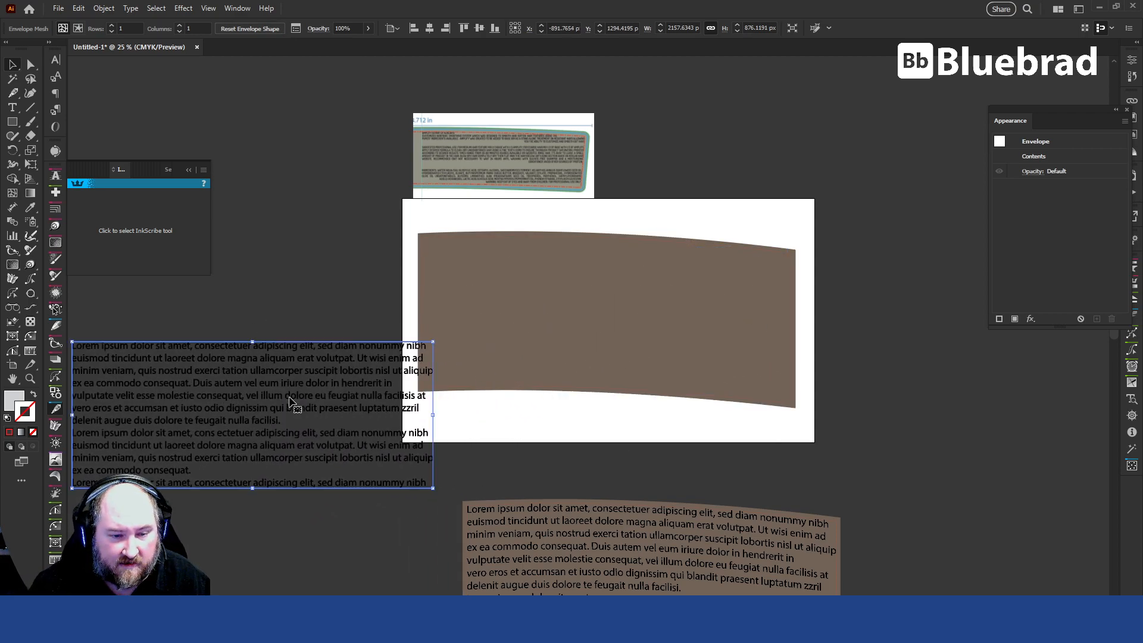
Release the text block from its envelope distortion and delete the leftover grey mesh object.
{"action": "left_click", "coordinate": [104, 9]}
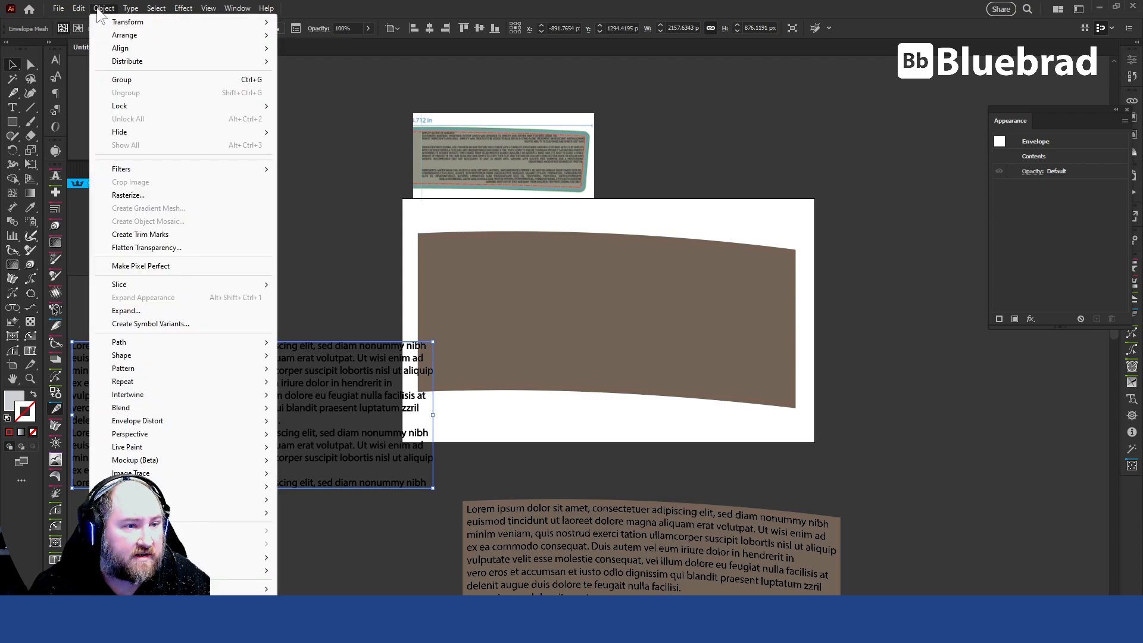
{"action": "mouse_move", "coordinate": [153, 422]}
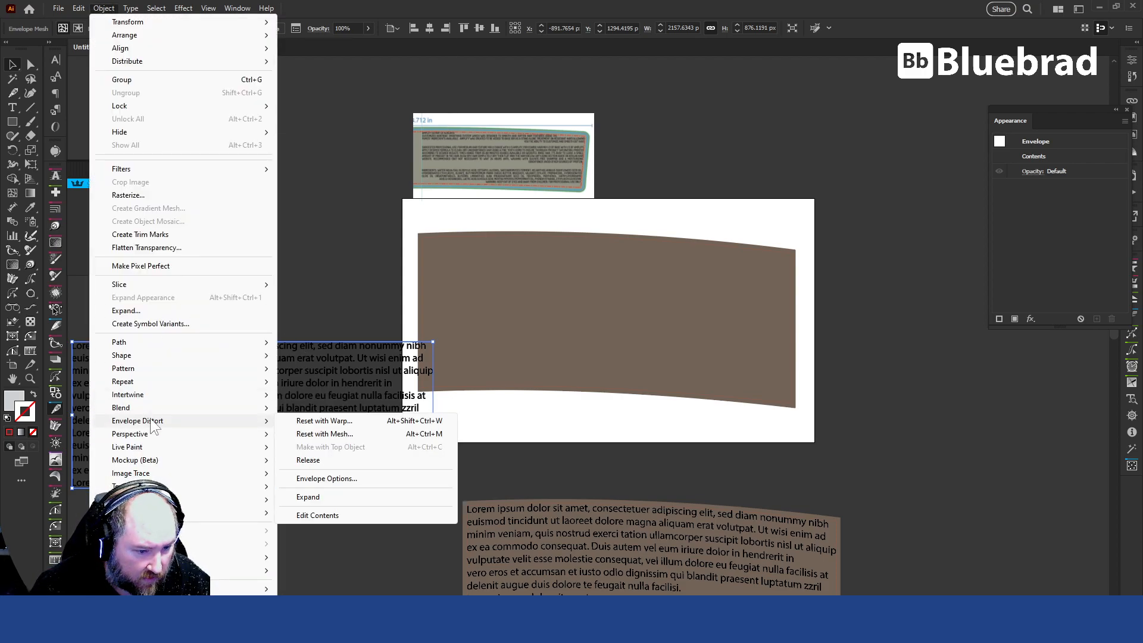
{"action": "mouse_move", "coordinate": [233, 420]}
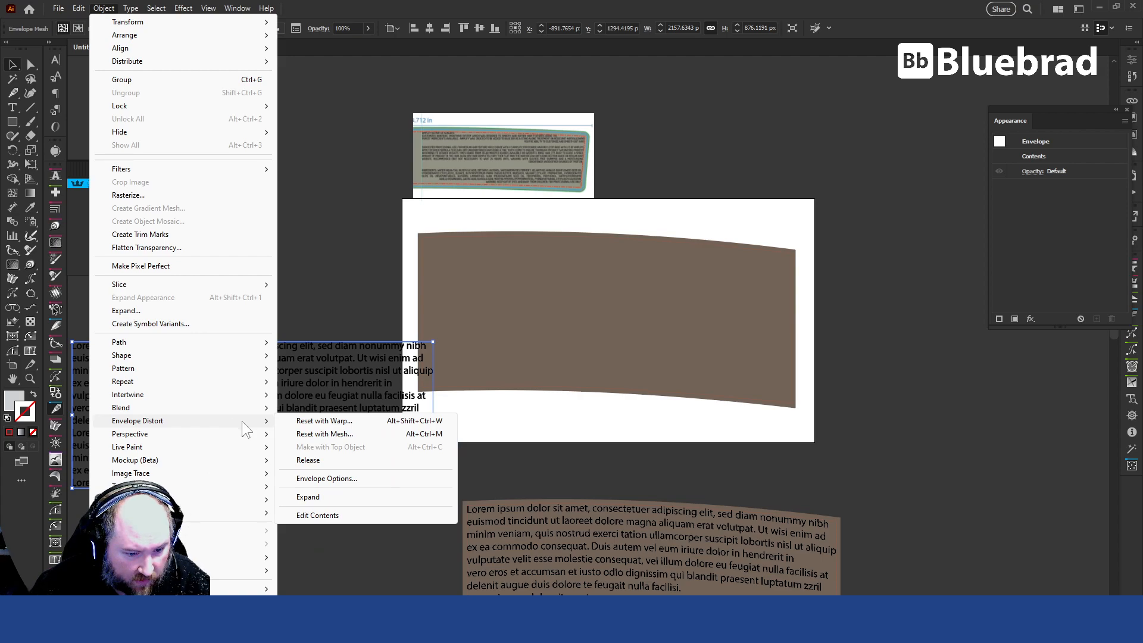
{"action": "left_click", "coordinate": [343, 459]}
{"action": "left_click", "coordinate": [320, 504]}
{"action": "left_click", "coordinate": [309, 421]}
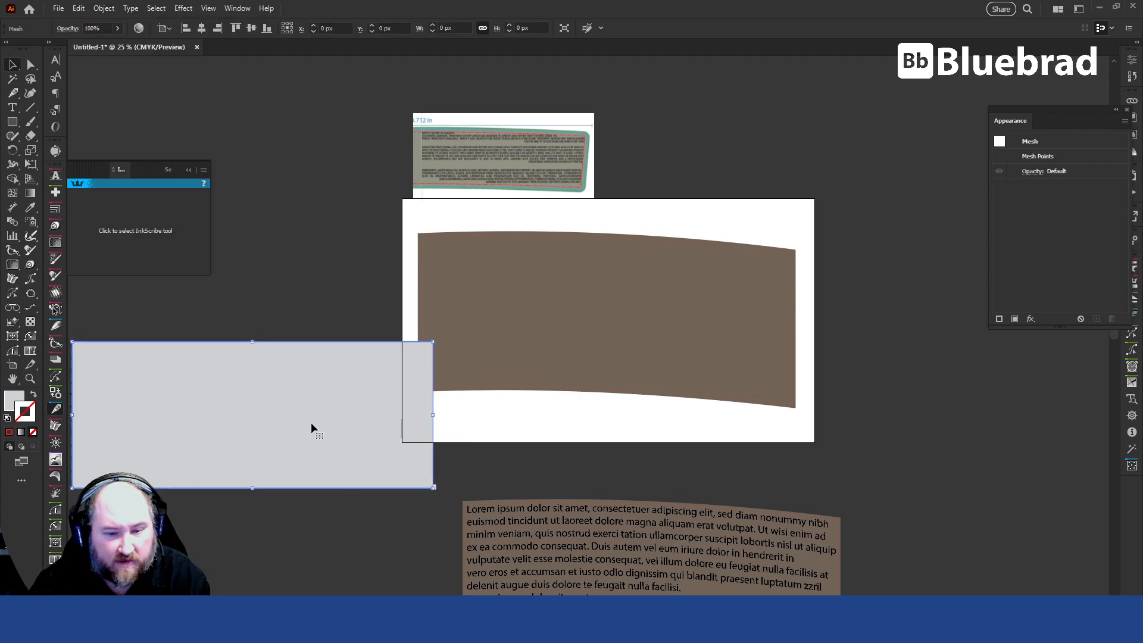
{"action": "key", "text": "Delete"}
Clear the artboard by moving the released text off its left side and the brown tapered shape off to its upper right.
{"action": "left_click_drag", "start_coordinate": [250, 403], "coordinate": [197, 312]}
{"action": "left_click", "coordinate": [594, 254]}
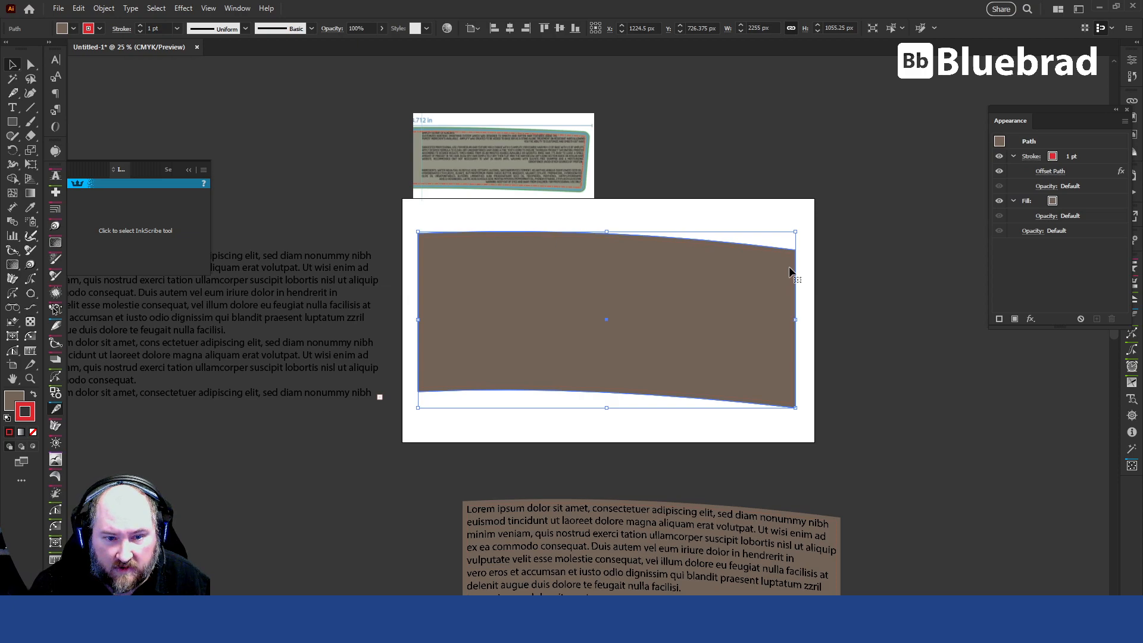
{"action": "key", "text": "a"}
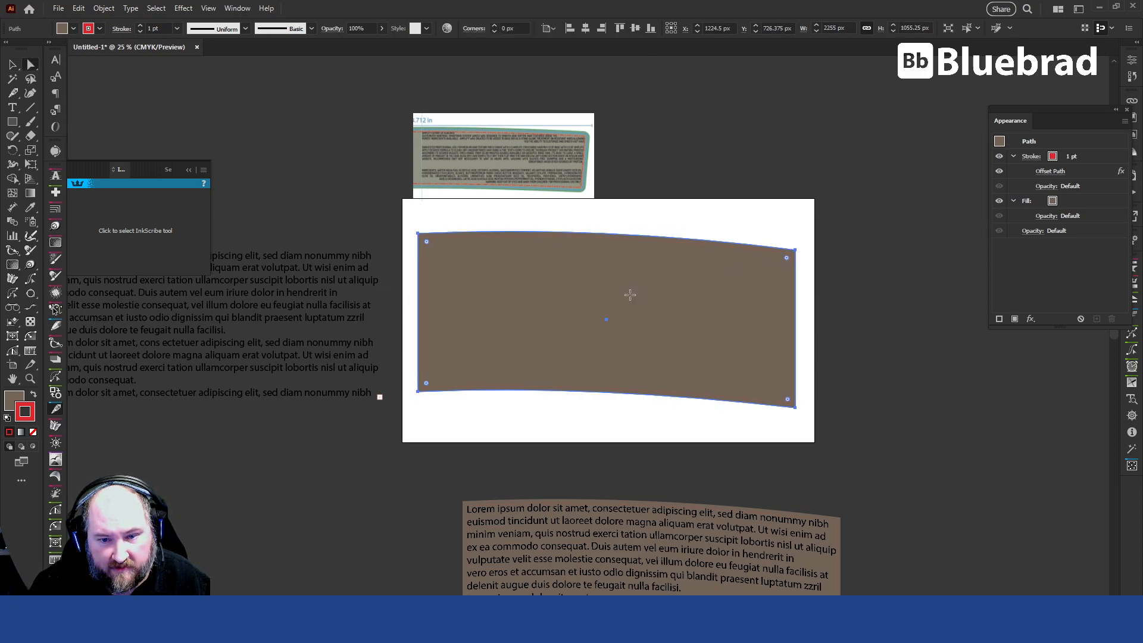
{"action": "left_click_drag", "start_coordinate": [435, 271], "coordinate": [867, 140]}
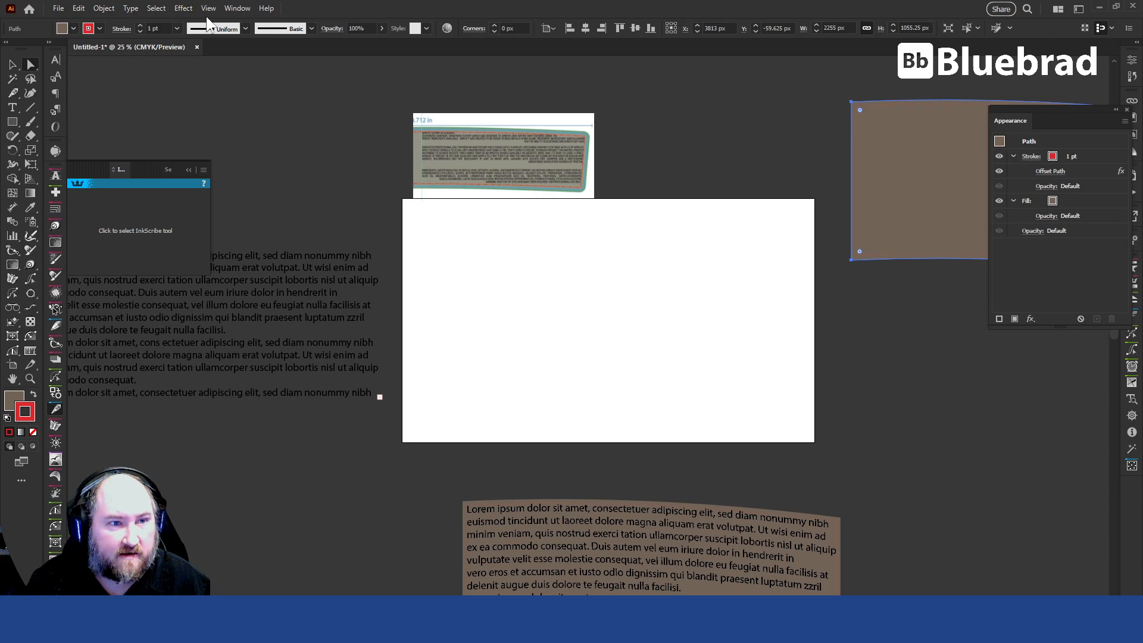
{"action": "left_click", "coordinate": [237, 9]}
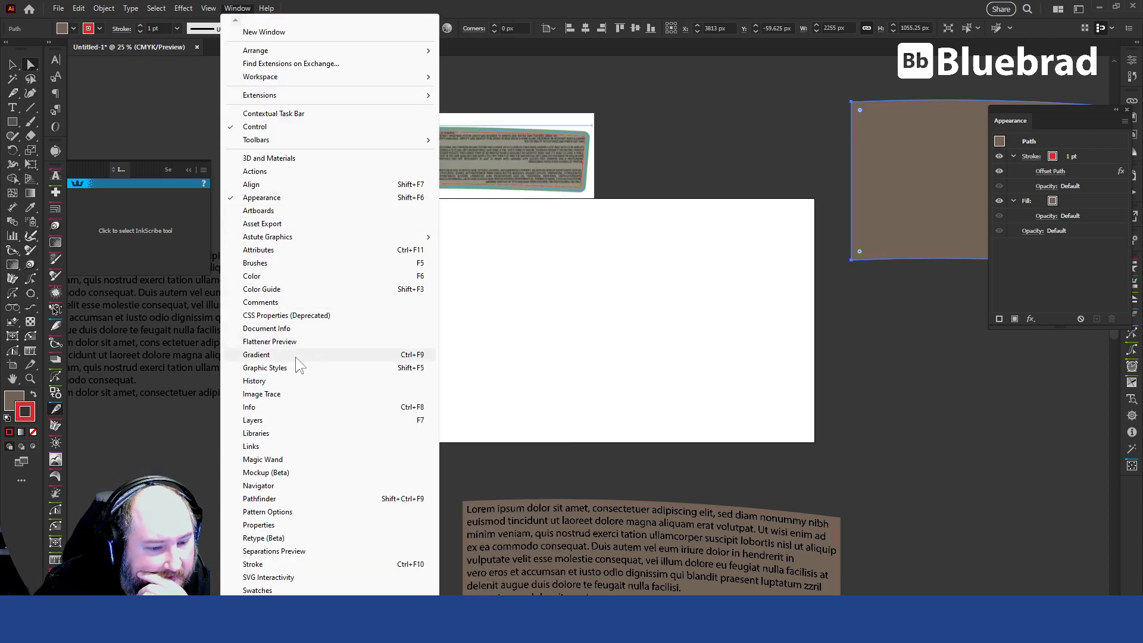
{"action": "left_click", "coordinate": [278, 445]}
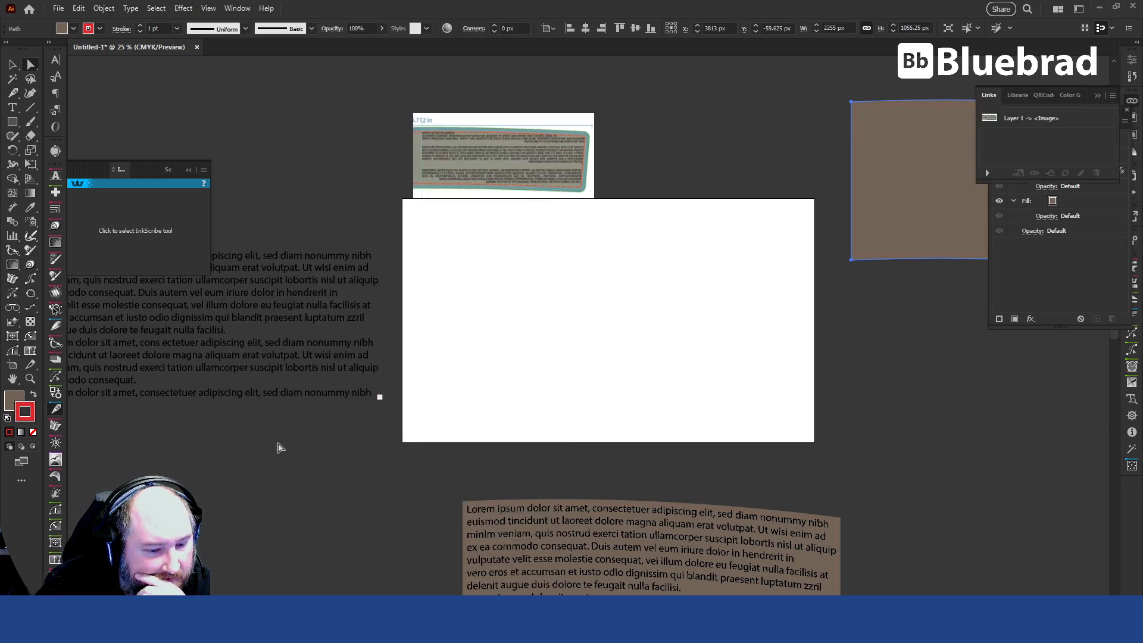
{"action": "left_click", "coordinate": [281, 447]}
{"action": "left_click", "coordinate": [208, 8]}
{"action": "mouse_move", "coordinate": [237, 9]}
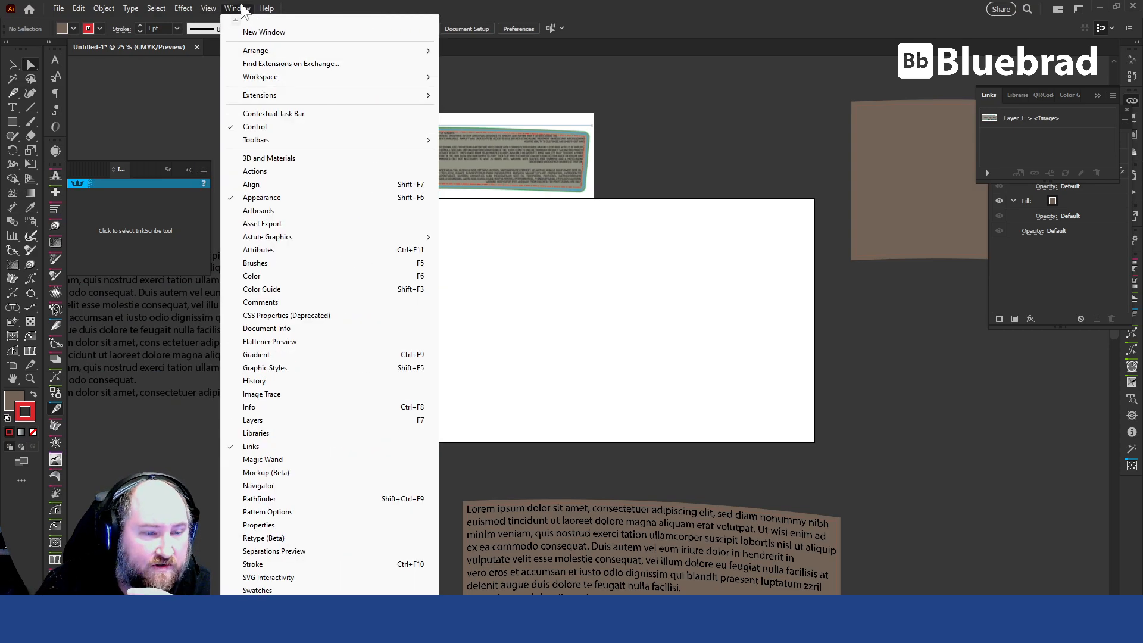
{"action": "left_click", "coordinate": [280, 436]}
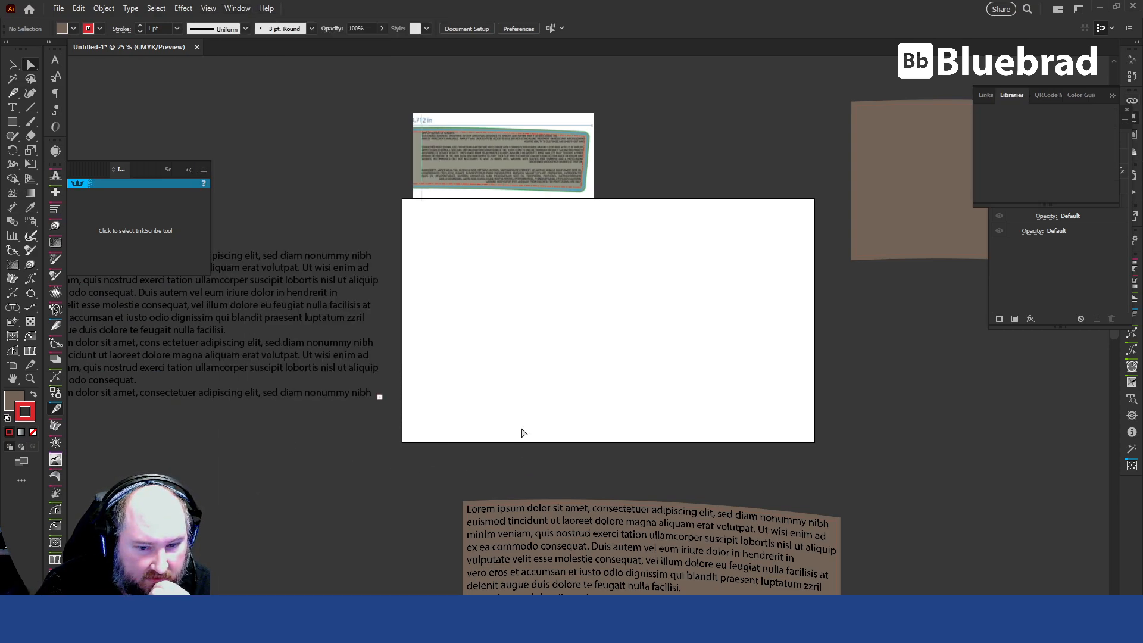
{"action": "left_click", "coordinate": [241, 9]}
{"action": "left_click", "coordinate": [273, 421]}
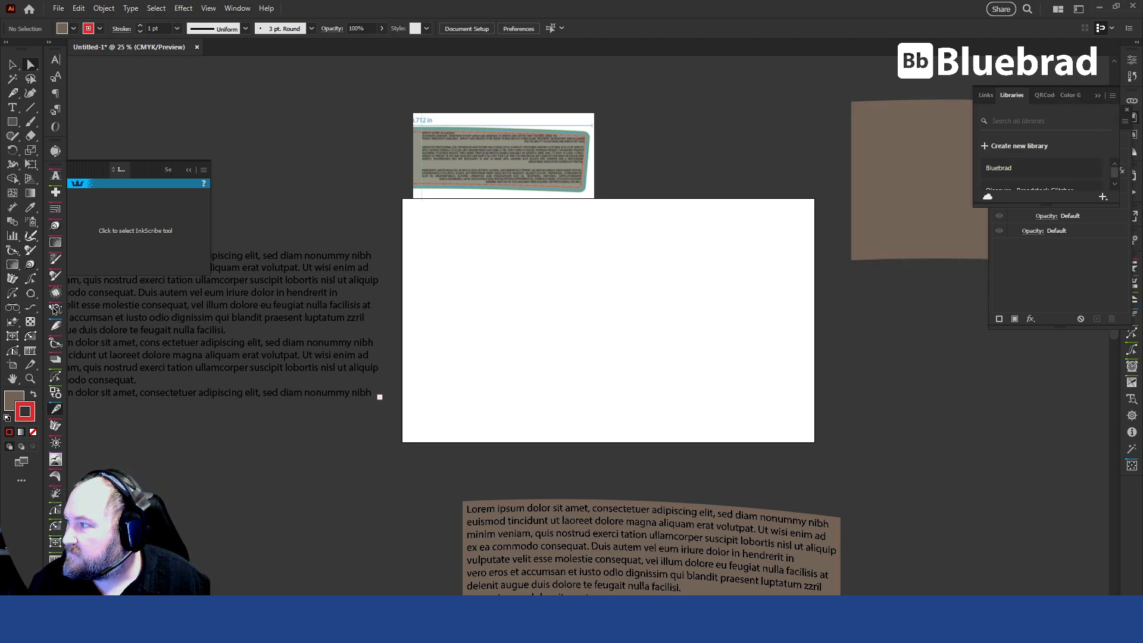
Show the graphic styles in place of the Appearance settings and save the brown tapered shape's appearance as a new graphic style.
{"action": "left_click", "coordinate": [1005, 305]}
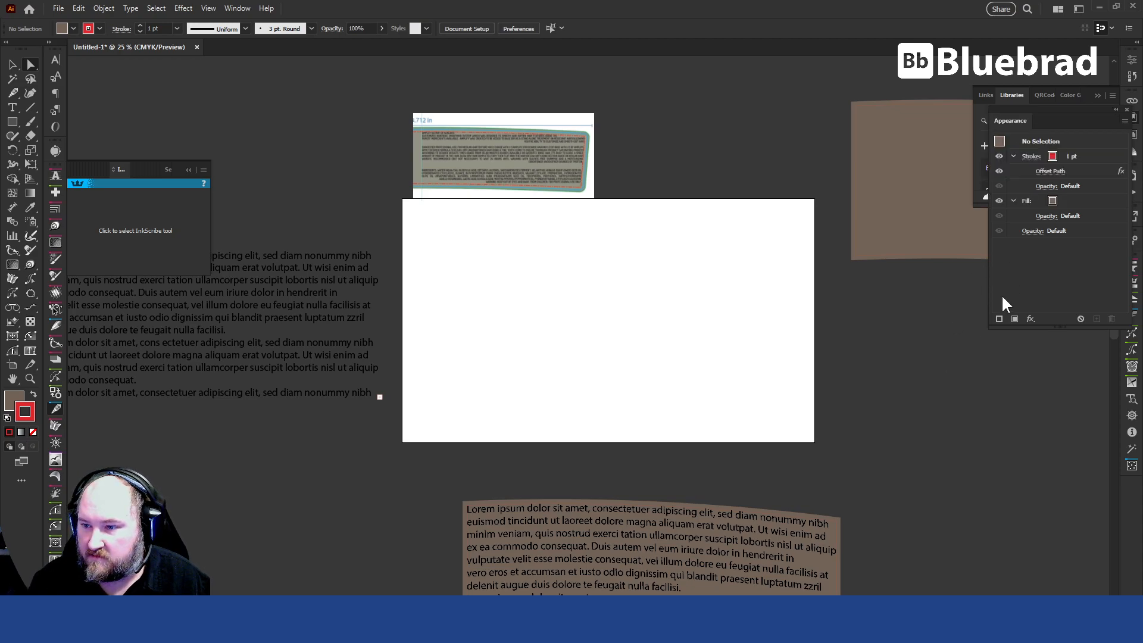
{"action": "left_click_drag", "start_coordinate": [1015, 121], "coordinate": [1061, 118]}
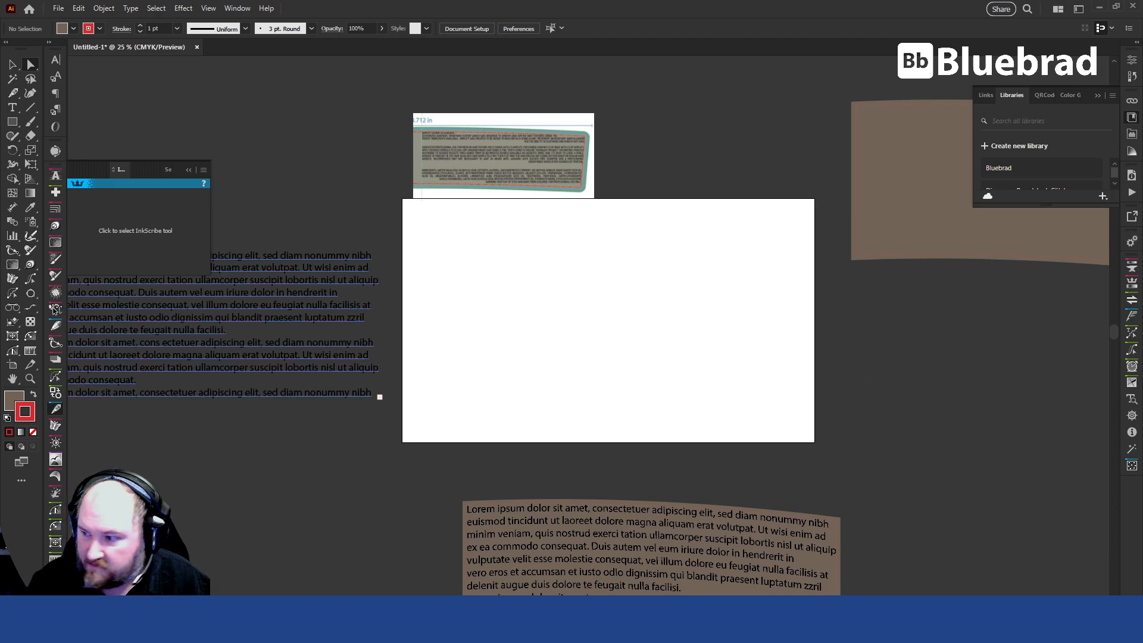
{"action": "left_click_drag", "start_coordinate": [1142, 287], "coordinate": [881, 289]}
{"action": "left_click", "coordinate": [894, 167]}
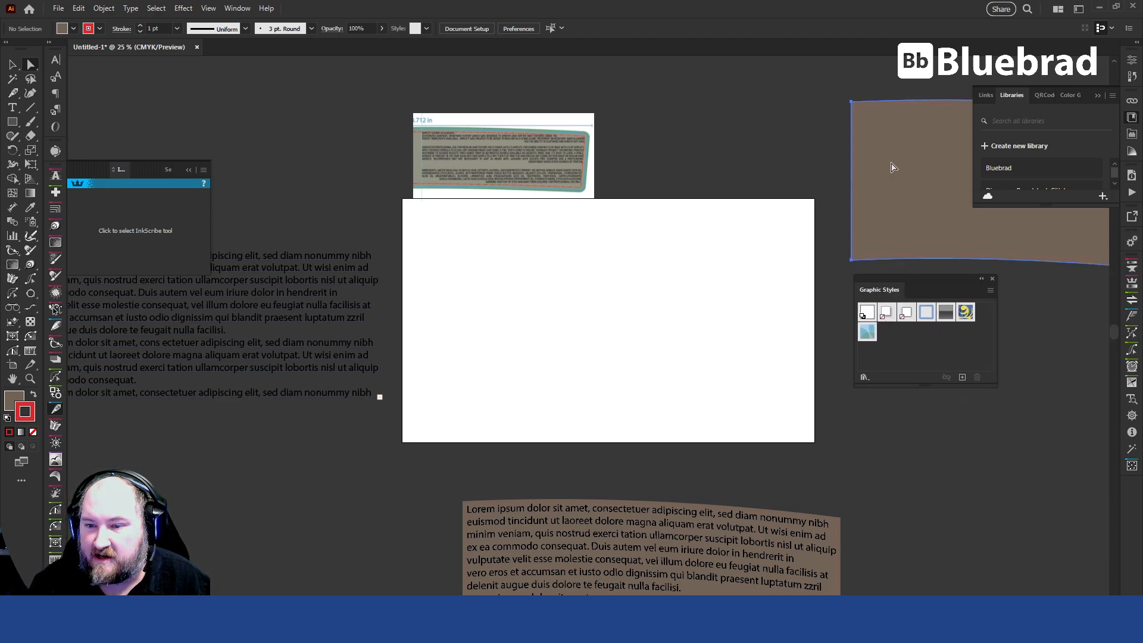
{"action": "left_click", "coordinate": [962, 377]}
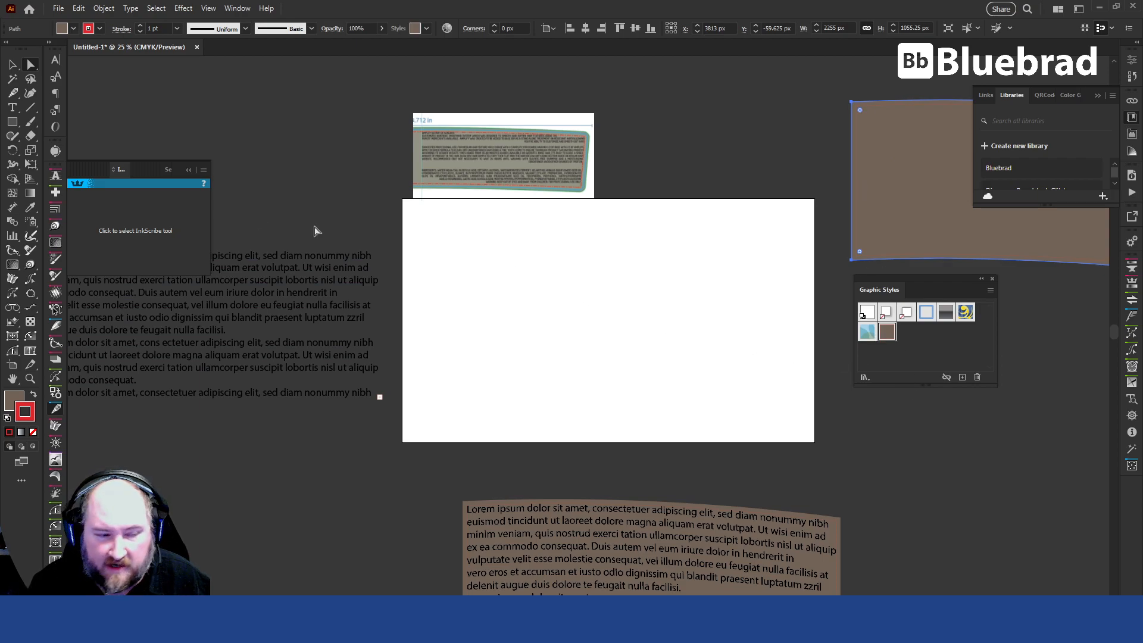
Draw a wide brown rectangle about 2297 × 604 px across the upper half of the artboard.
{"action": "left_click", "coordinate": [13, 64]}
{"action": "left_click", "coordinate": [528, 248]}
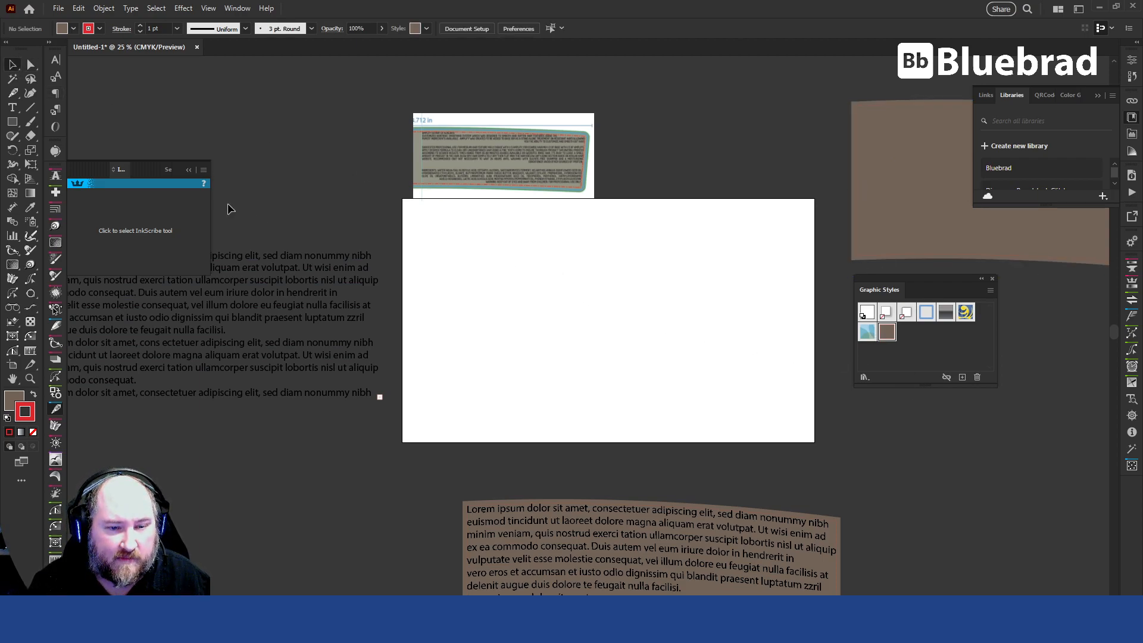
{"action": "left_click_drag", "start_coordinate": [417, 245], "coordinate": [802, 346]}
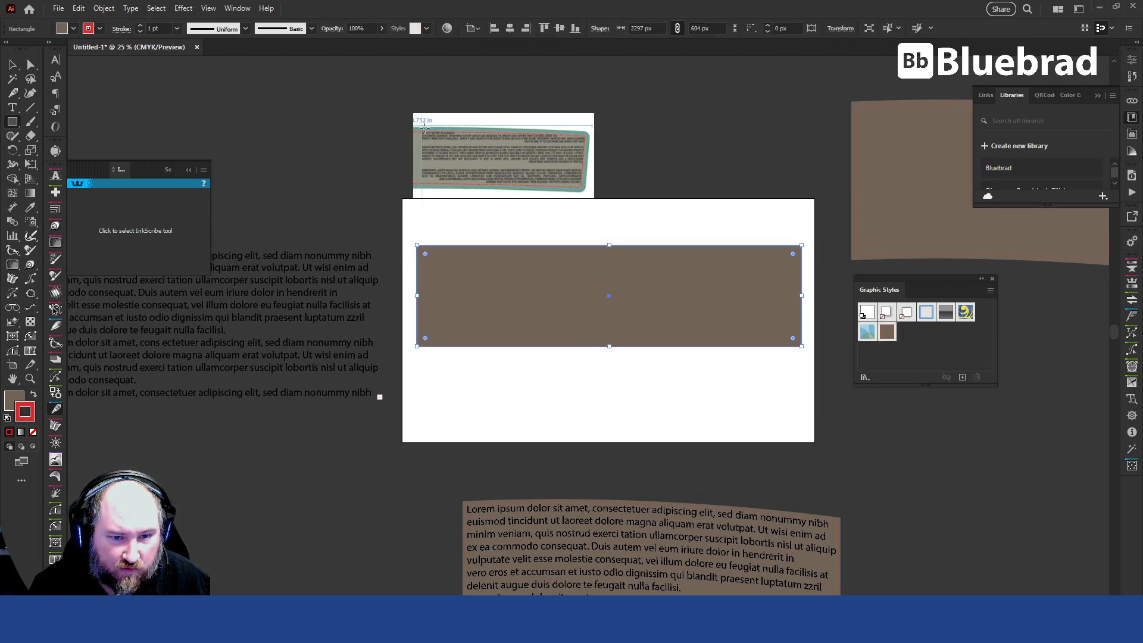
Apply a horizontal Arc warp effect with a 10% bend and no distortion to the brown rectangle.
{"action": "scroll", "coordinate": [422, 139], "scroll_direction": "up", "scroll_amount": 2}
{"action": "scroll", "coordinate": [428, 218], "scroll_direction": "up", "scroll_amount": 4}
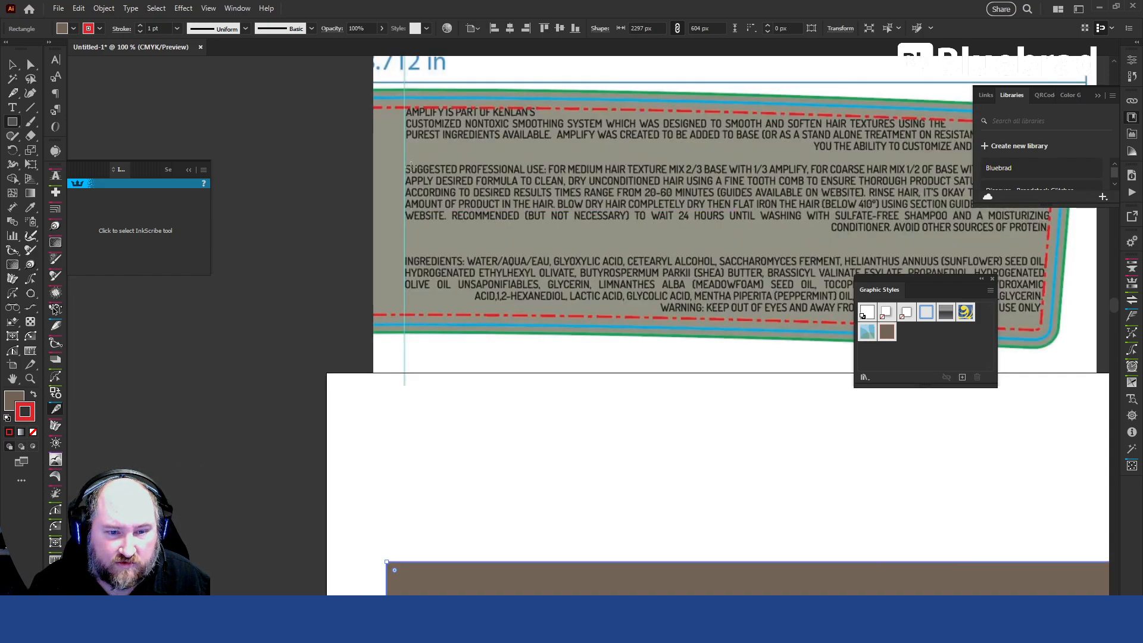
{"action": "scroll", "coordinate": [412, 93], "scroll_direction": "down", "scroll_amount": 4}
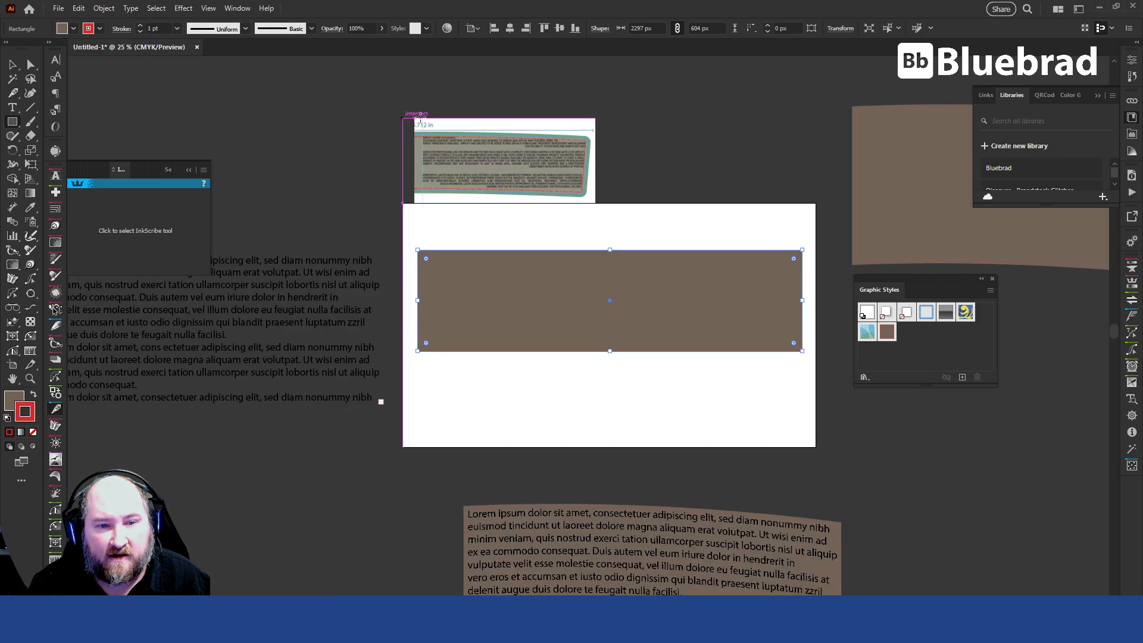
{"action": "key", "text": "v"}
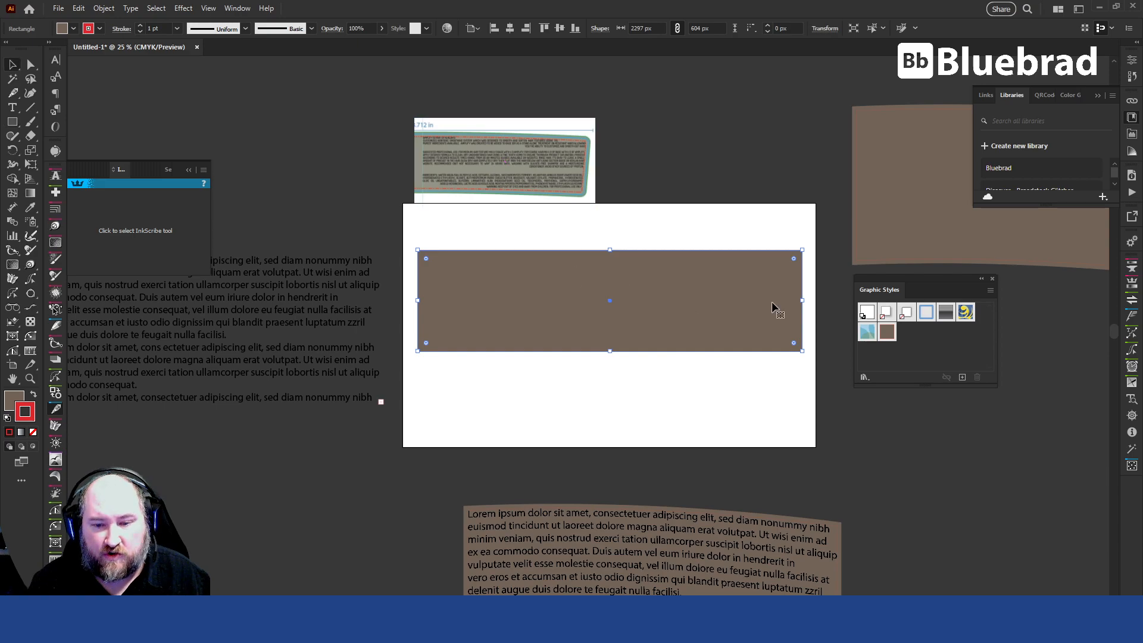
{"action": "left_click", "coordinate": [179, 10]}
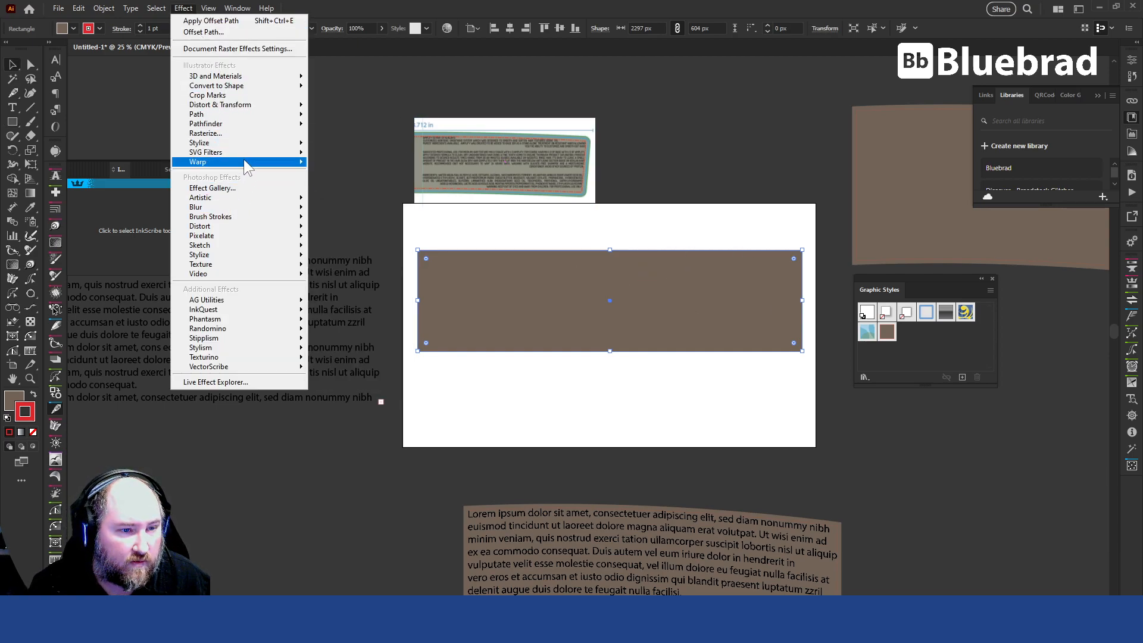
{"action": "mouse_move", "coordinate": [259, 158]}
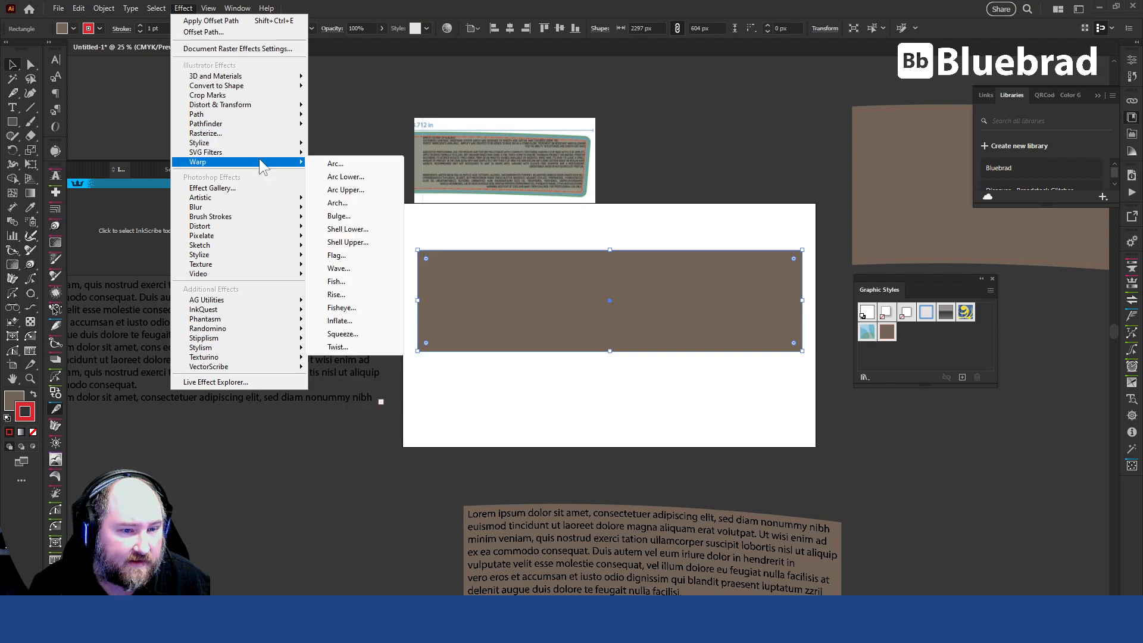
{"action": "left_click", "coordinate": [336, 163]}
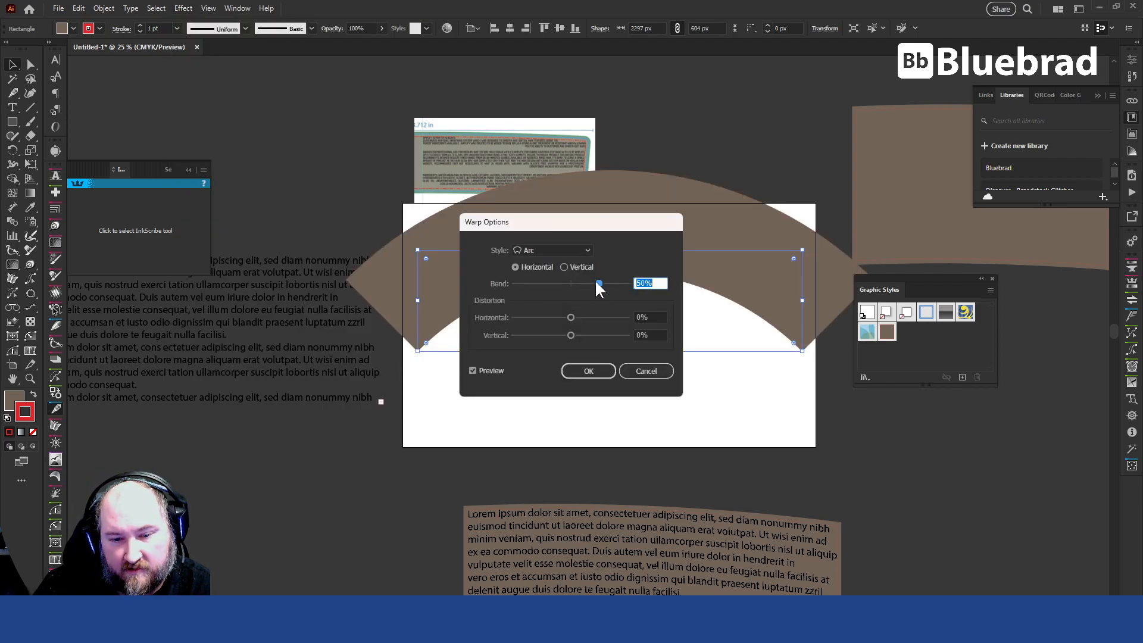
{"action": "type", "text": "10"}
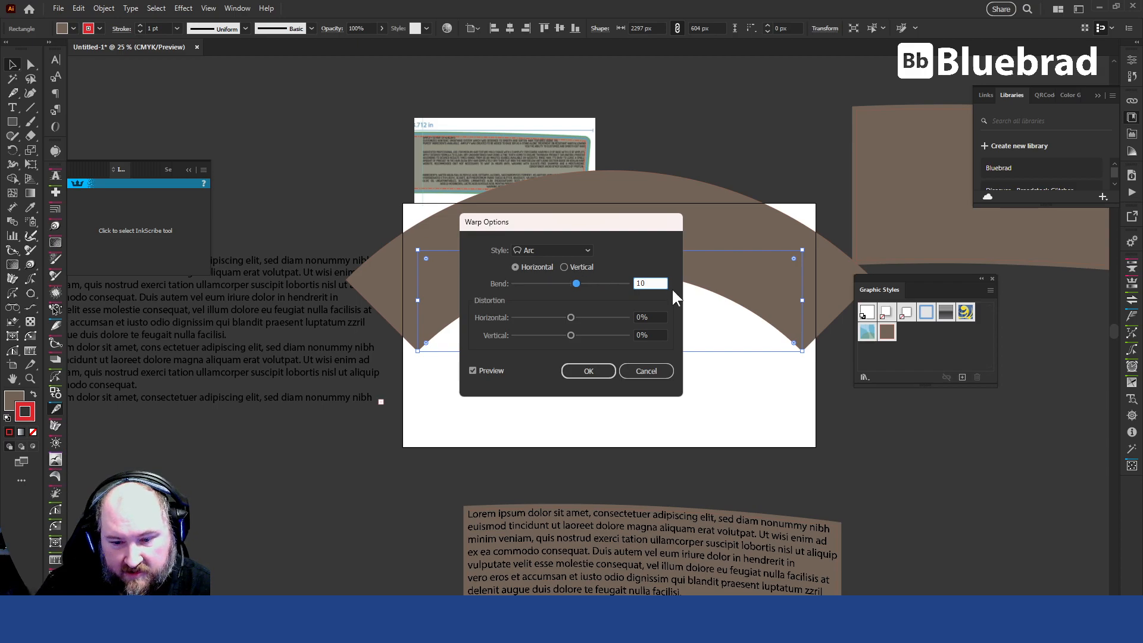
{"action": "left_click", "coordinate": [654, 315]}
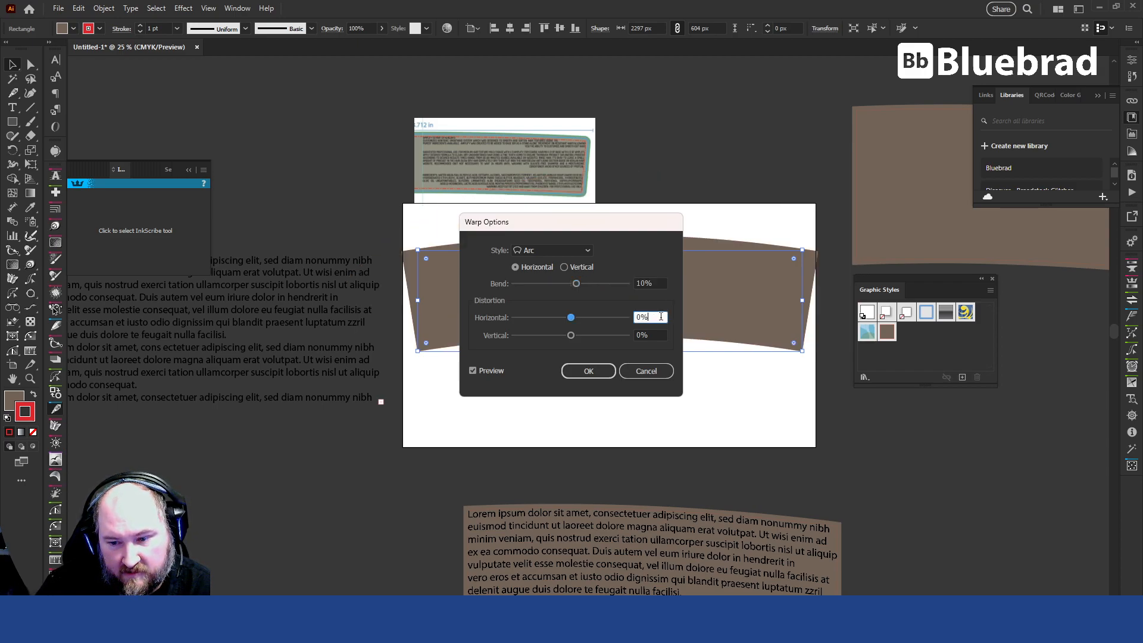
{"action": "left_click", "coordinate": [610, 370]}
Narrow the arced rectangle evenly to about 2143 px wide so it fits within the artboard.
{"action": "left_click_drag", "start_coordinate": [803, 302], "coordinate": [778, 302]}
{"action": "left_click_drag", "start_coordinate": [587, 307], "coordinate": [593, 305]}
{"action": "left_click", "coordinate": [663, 430]}
Try to apply the saved brown graphic style to the arced rectangle, and undo it.
{"action": "left_click", "coordinate": [638, 287]}
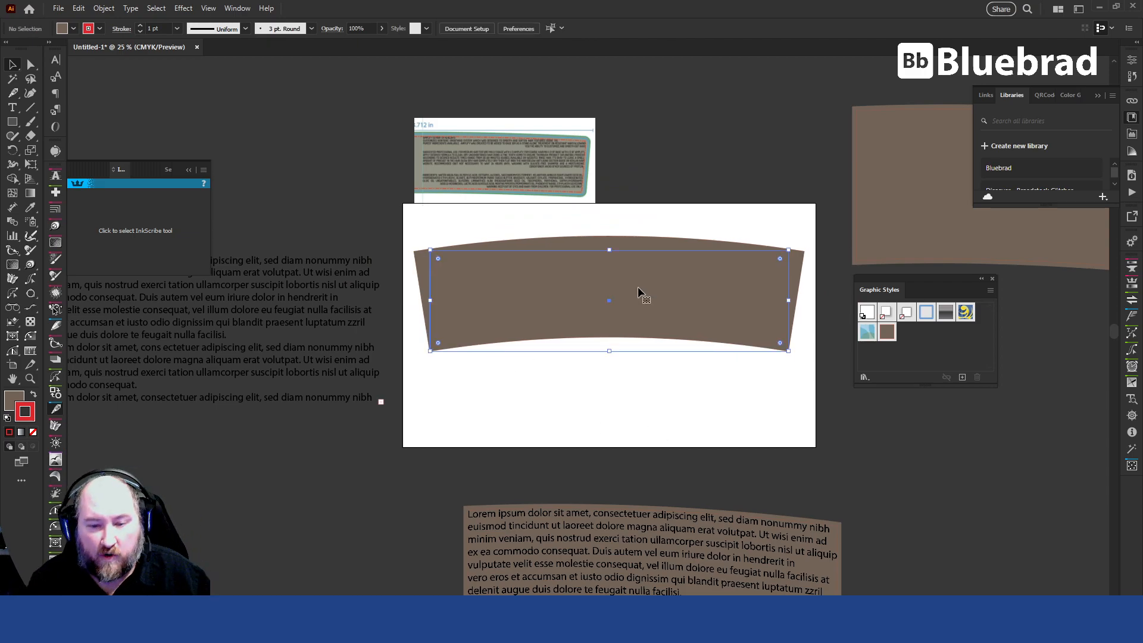
{"action": "left_click", "coordinate": [887, 332]}
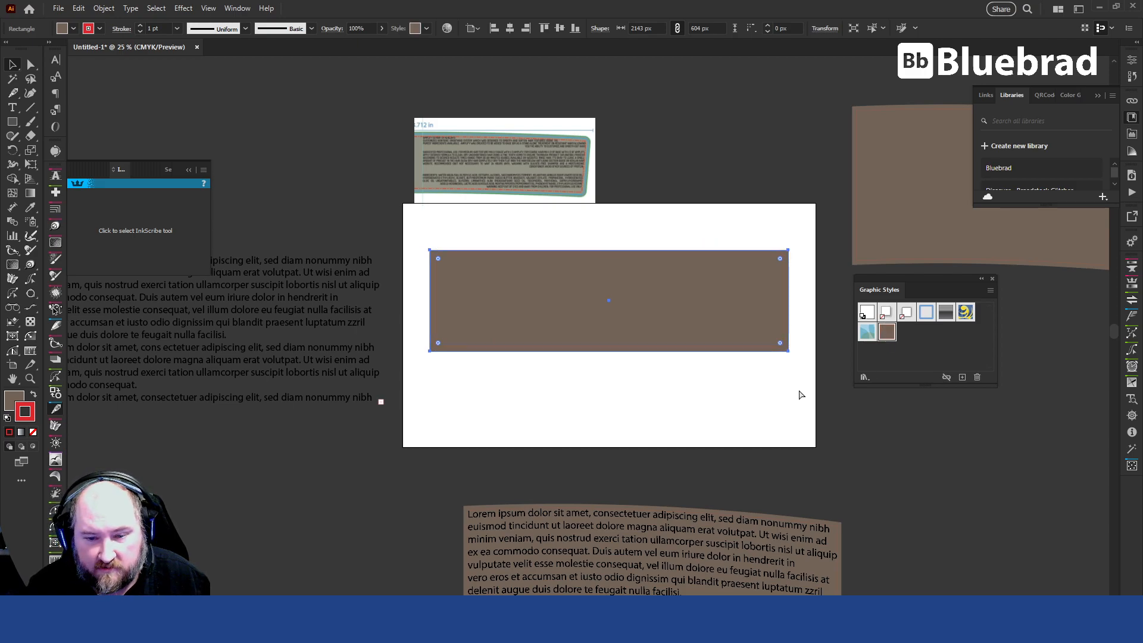
{"action": "key", "text": "ctrl+z"}
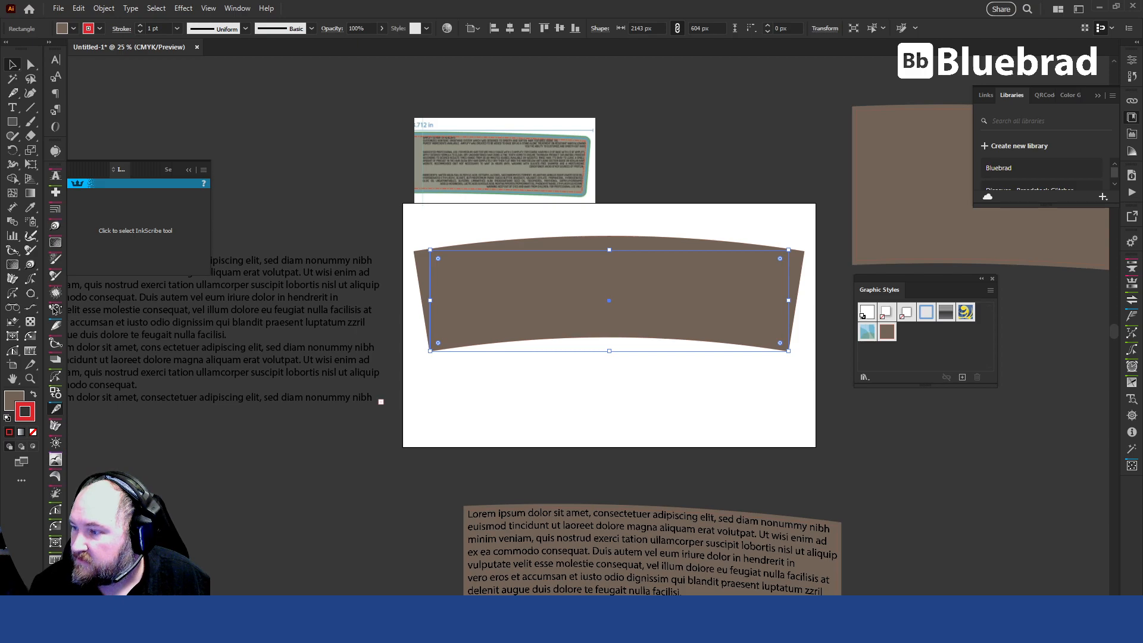
Set the arced rectangle's Offset Path effect to -13 px with Miter joins and leave nothing selected.
{"action": "left_click", "coordinate": [943, 269]}
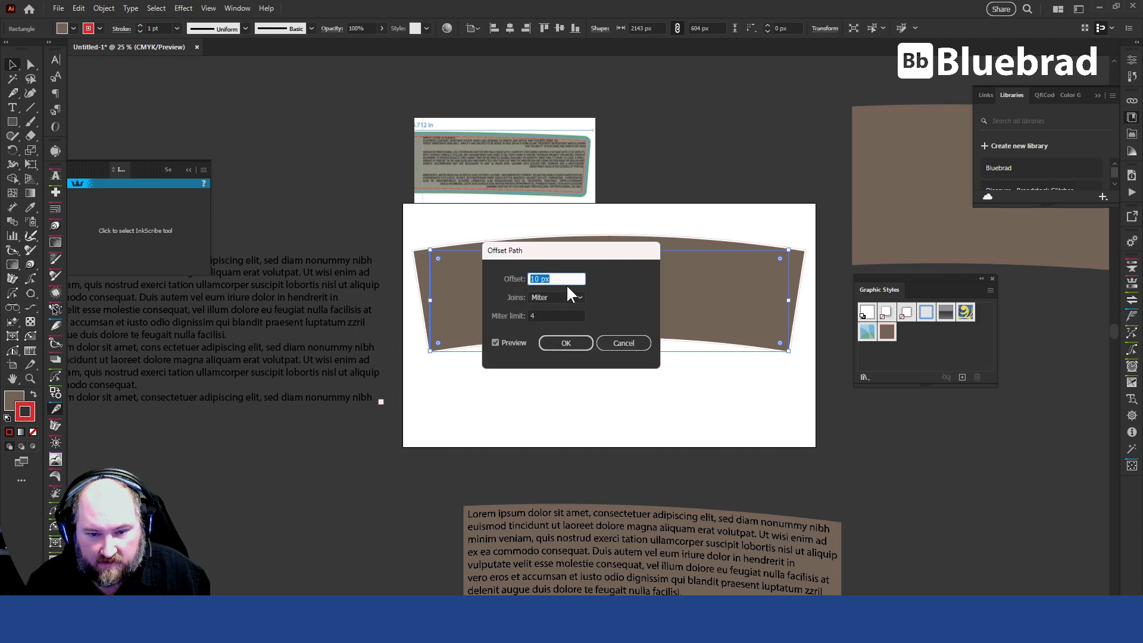
{"action": "scroll", "coordinate": [558, 279], "scroll_direction": "down", "scroll_amount": 6}
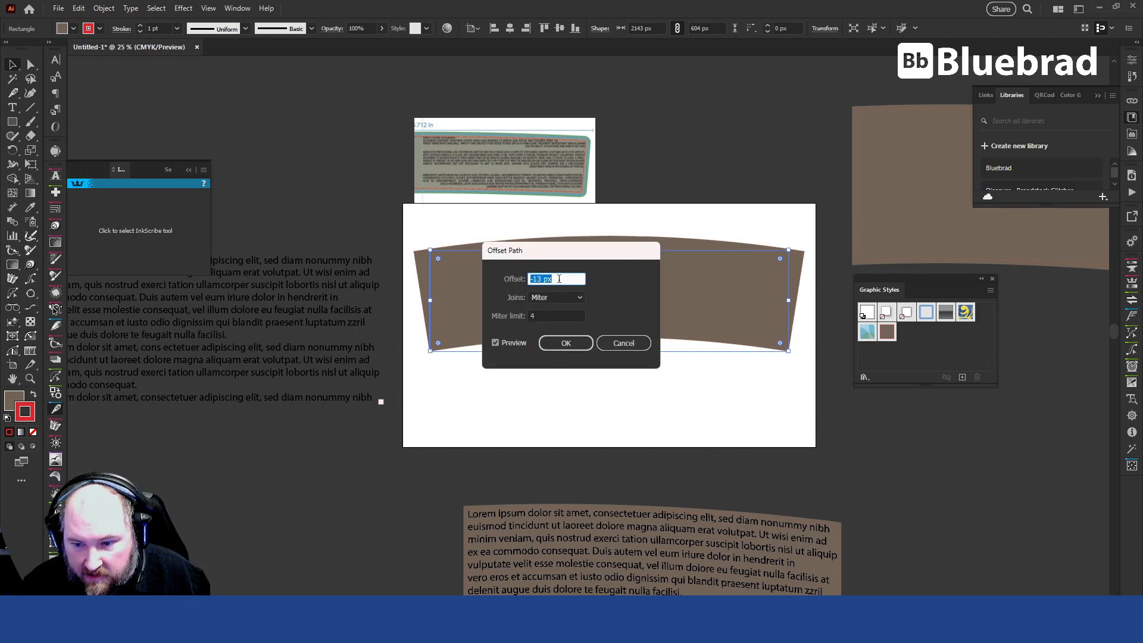
{"action": "left_click", "coordinate": [566, 344]}
{"action": "left_click", "coordinate": [693, 424]}
Move the flat text block onto the lower part of the artboard, overlapping the arced rectangle's bottom edge.
{"action": "scroll", "coordinate": [792, 291], "scroll_direction": "up", "scroll_amount": 4}
{"action": "scroll", "coordinate": [820, 137], "scroll_direction": "down", "scroll_amount": 4}
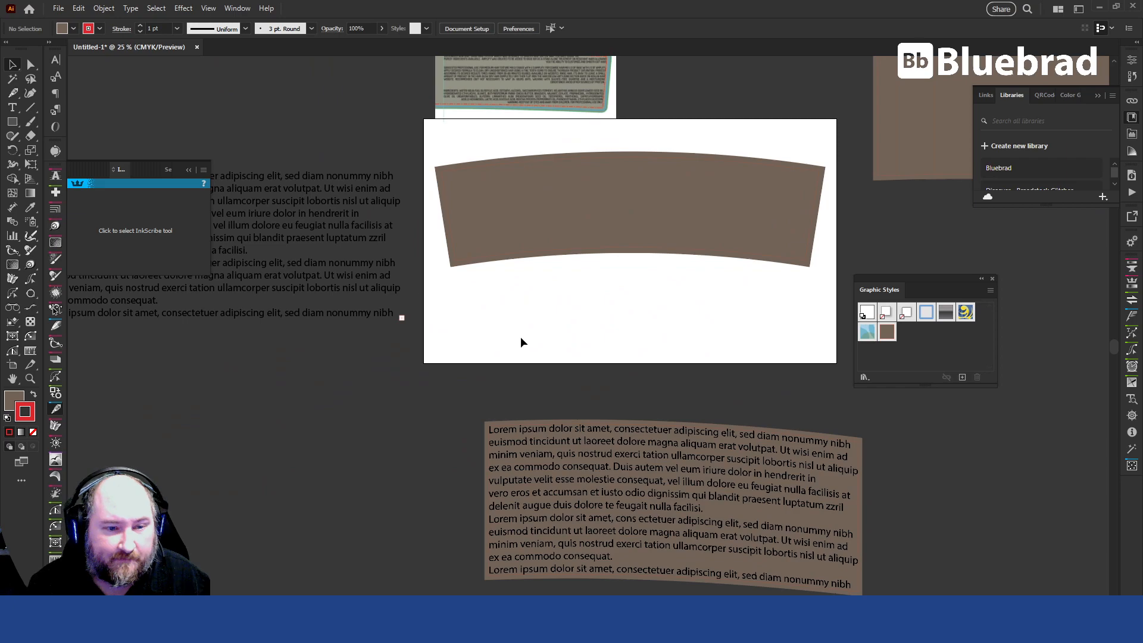
{"action": "left_click_drag", "start_coordinate": [319, 197], "coordinate": [754, 279]}
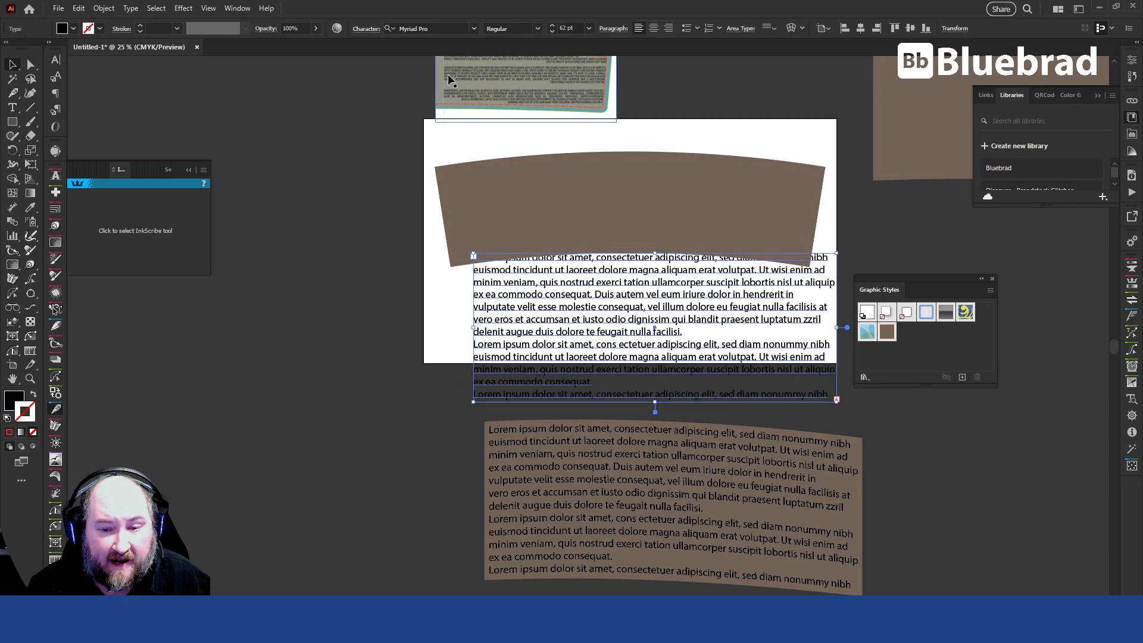
Show the rulers, switch their units from pixels to inches, and check the arced rectangle's width.
{"action": "left_click", "coordinate": [658, 188]}
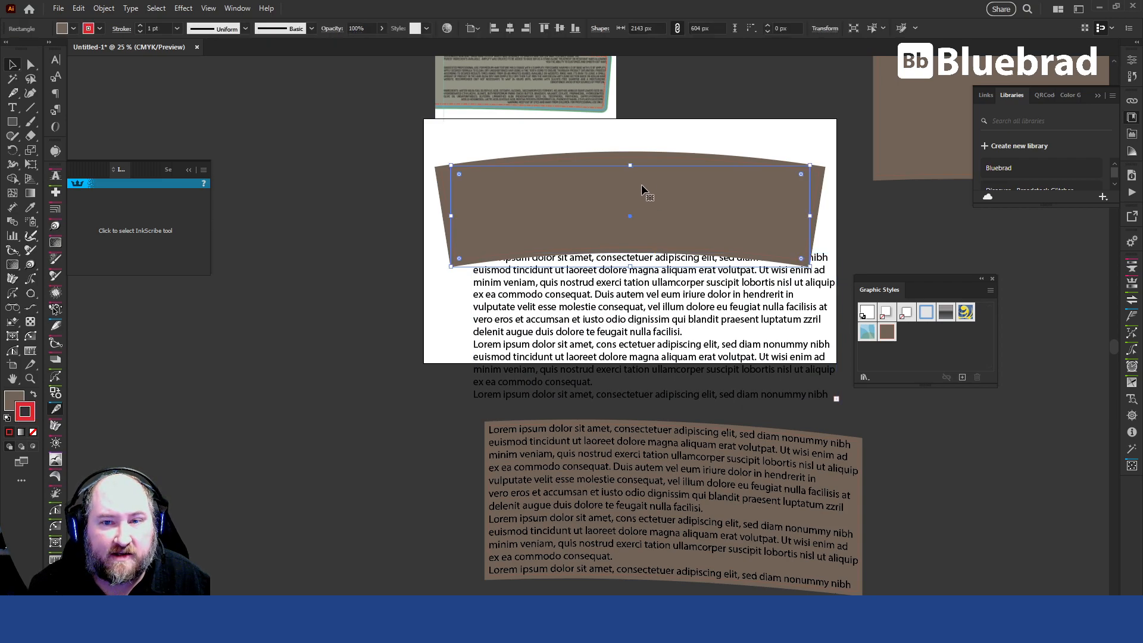
{"action": "left_click_drag", "start_coordinate": [665, 27], "coordinate": [597, 27]}
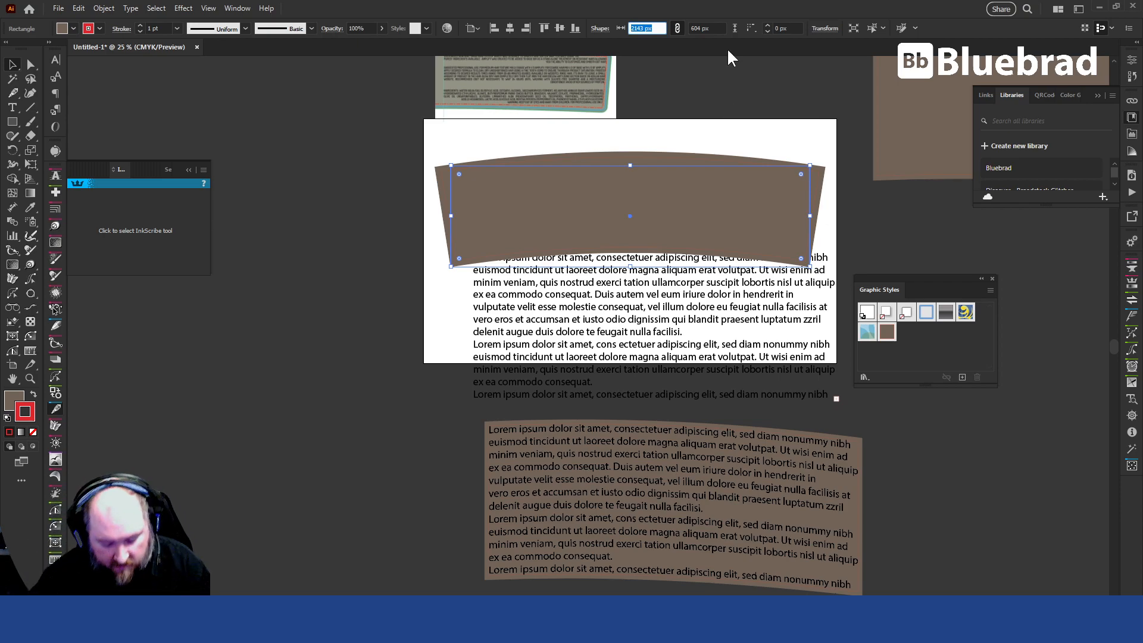
{"action": "key", "text": "ctrl+r"}
{"action": "right_click", "coordinate": [688, 58]}
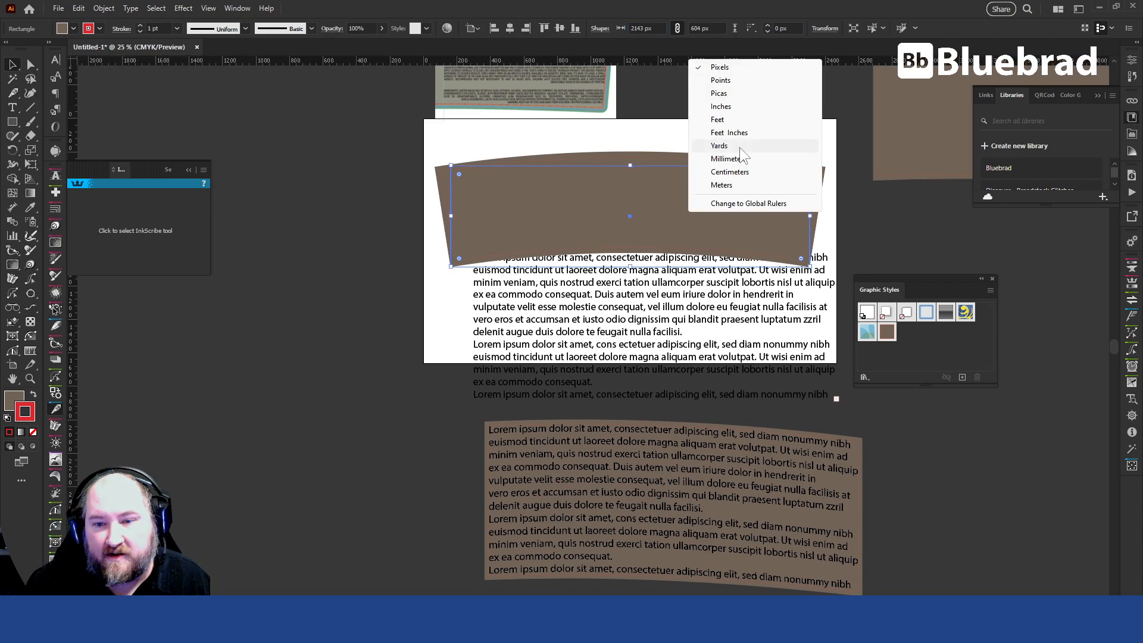
{"action": "left_click", "coordinate": [745, 106]}
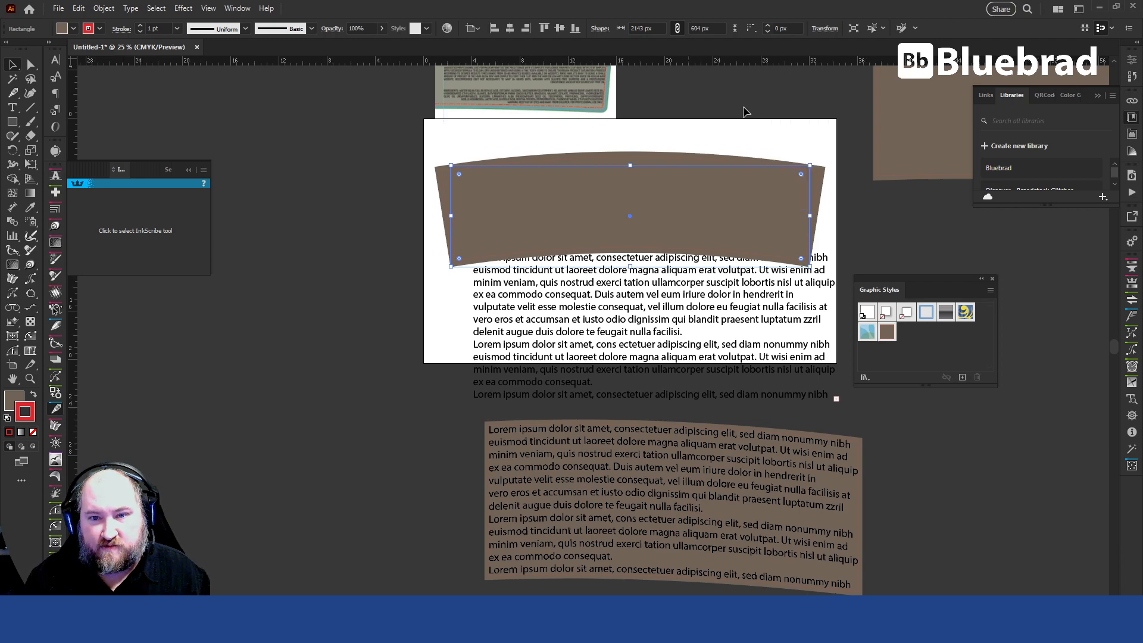
{"action": "left_click", "coordinate": [662, 28]}
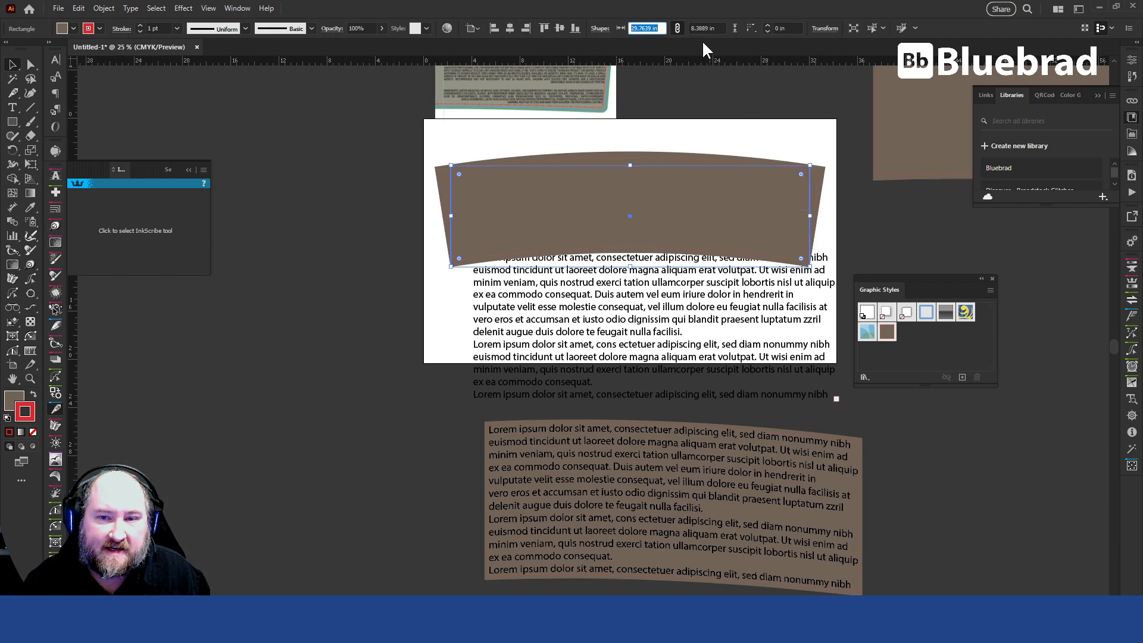
Scale the flat text block down to about 23.55 pt and place it within the right half of the arced rectangle.
{"action": "left_click", "coordinate": [865, 198]}
{"action": "left_click", "coordinate": [689, 293]}
{"action": "left_click_drag", "start_coordinate": [678, 296], "coordinate": [656, 323]}
{"action": "key", "text": "s"}
{"action": "left_click_drag", "start_coordinate": [402, 514], "coordinate": [624, 363]}
{"action": "key", "text": "v"}
{"action": "left_click", "coordinate": [784, 368]}
{"action": "key", "text": "space"}
{"action": "left_click_drag", "start_coordinate": [798, 309], "coordinate": [588, 254]}
Expand the appearance of the arced rectangle and check the resulting curved paths.
{"action": "left_click", "coordinate": [705, 234]}
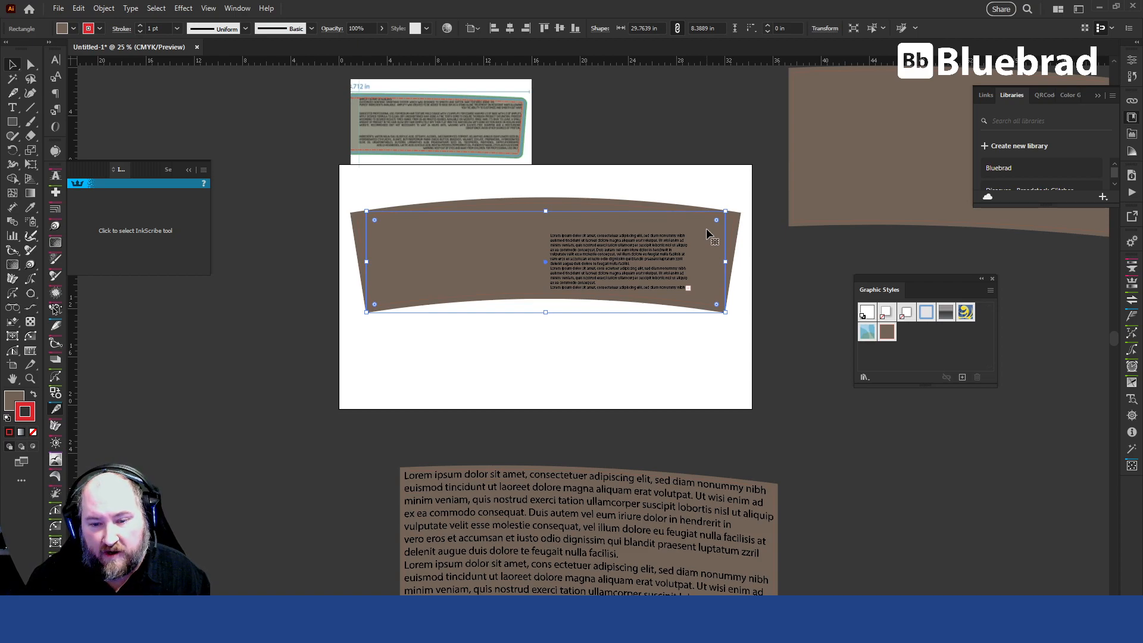
{"action": "left_click", "coordinate": [631, 255]}
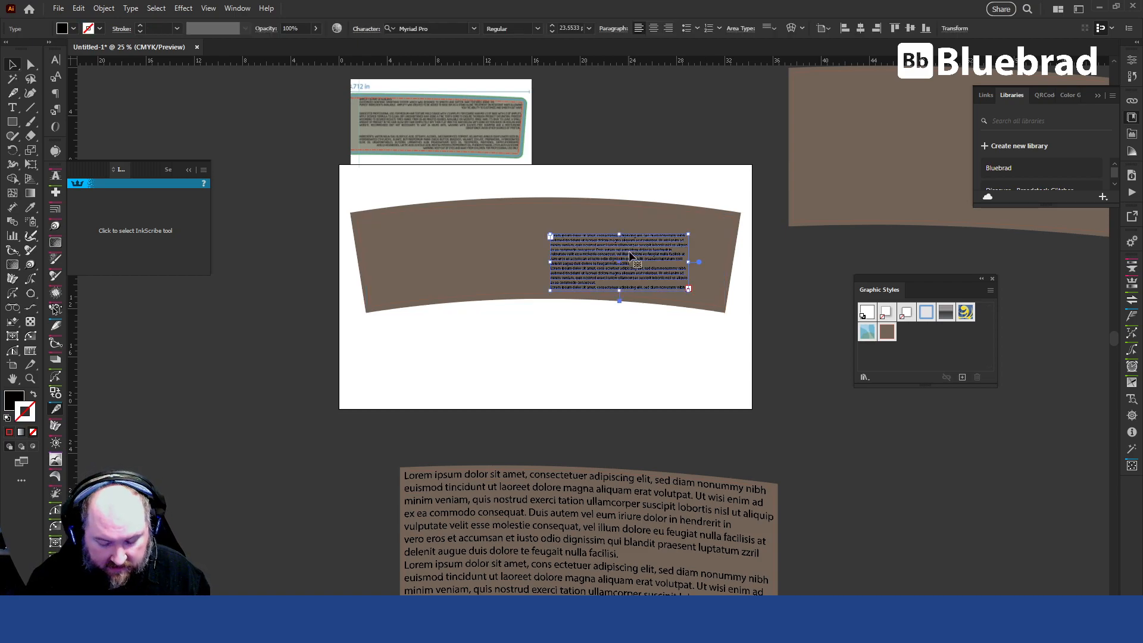
{"action": "left_click", "coordinate": [699, 229]}
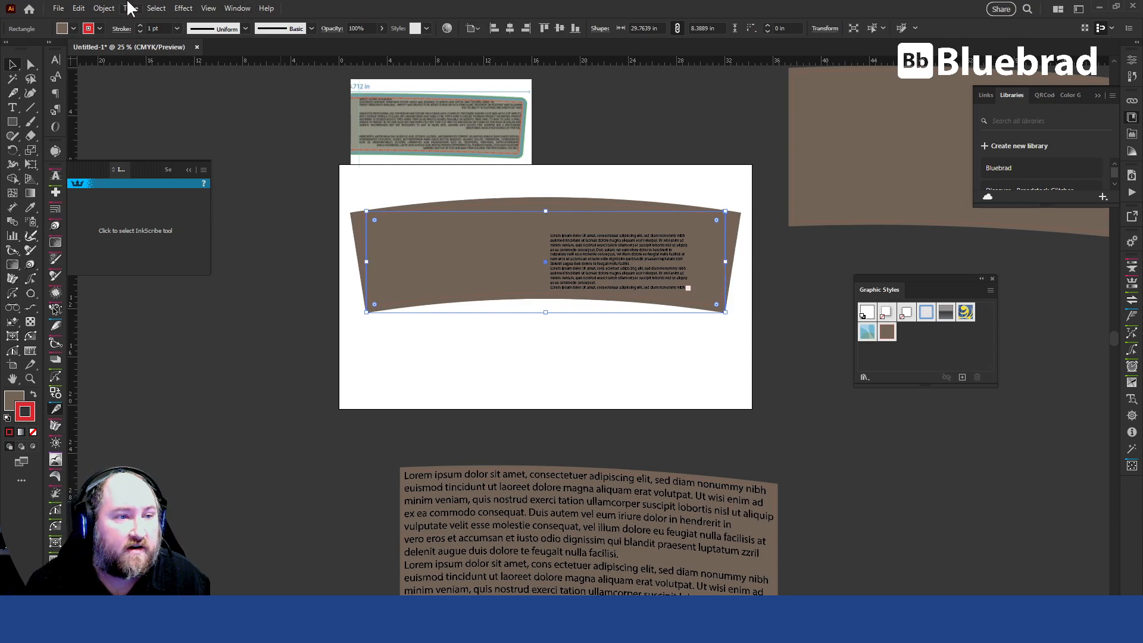
{"action": "left_click", "coordinate": [104, 9]}
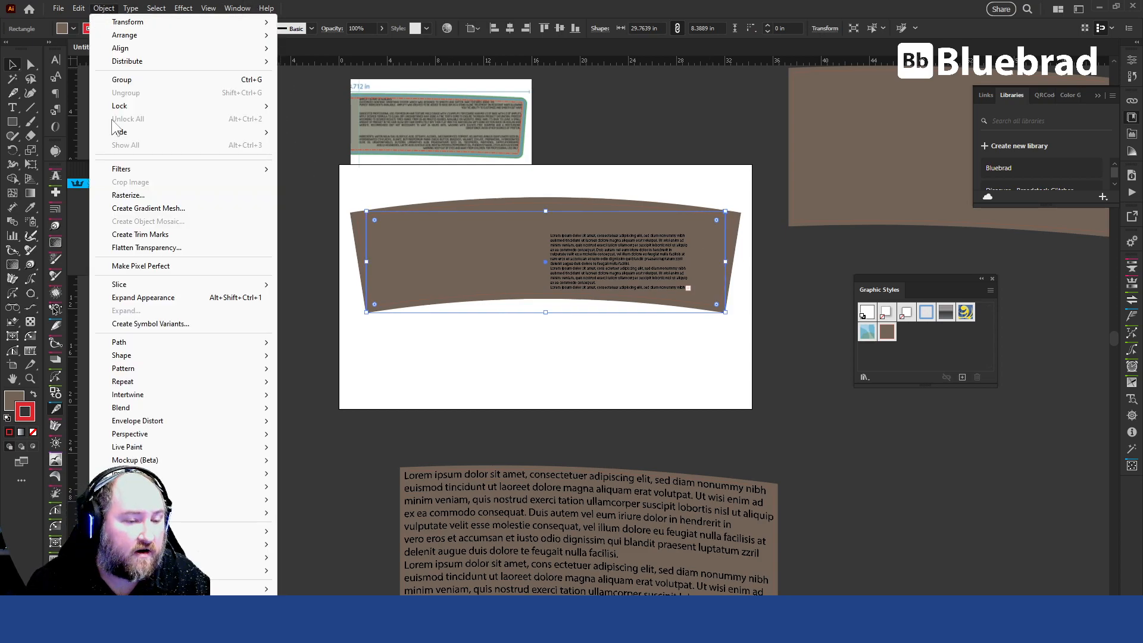
{"action": "left_click", "coordinate": [156, 298]}
{"action": "left_click", "coordinate": [684, 417]}
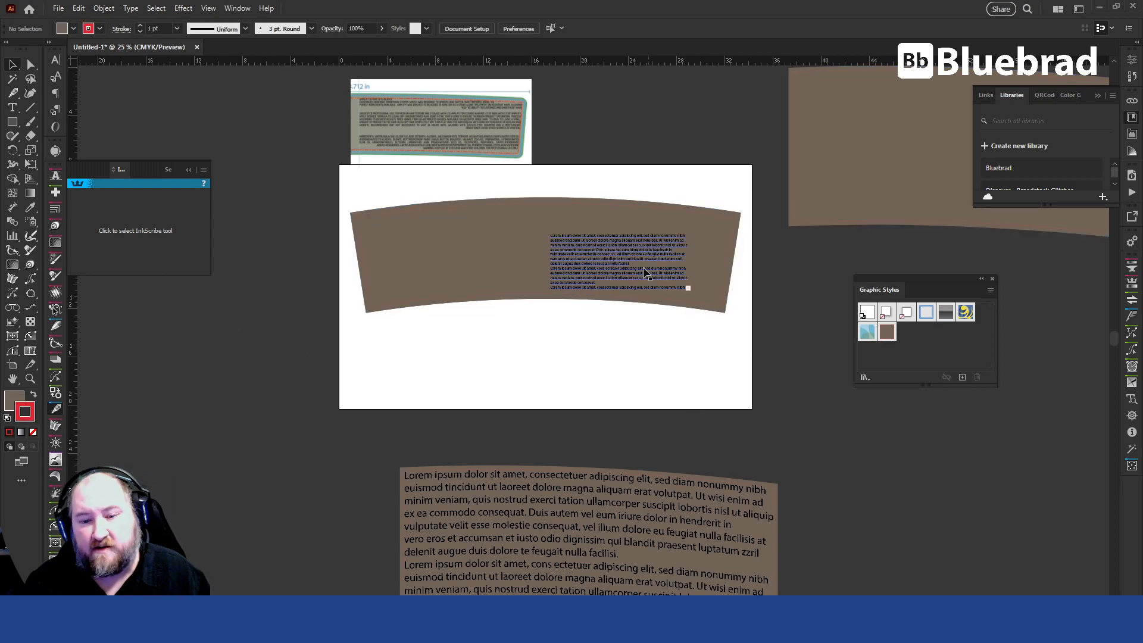
{"action": "scroll", "coordinate": [649, 279], "scroll_direction": "up", "scroll_amount": 2}
{"action": "scroll", "coordinate": [641, 256], "scroll_direction": "up", "scroll_amount": 3}
{"action": "key", "text": "ctrl+y"}
{"action": "key", "text": "ctrl+y"}
{"action": "left_click", "coordinate": [794, 244]}
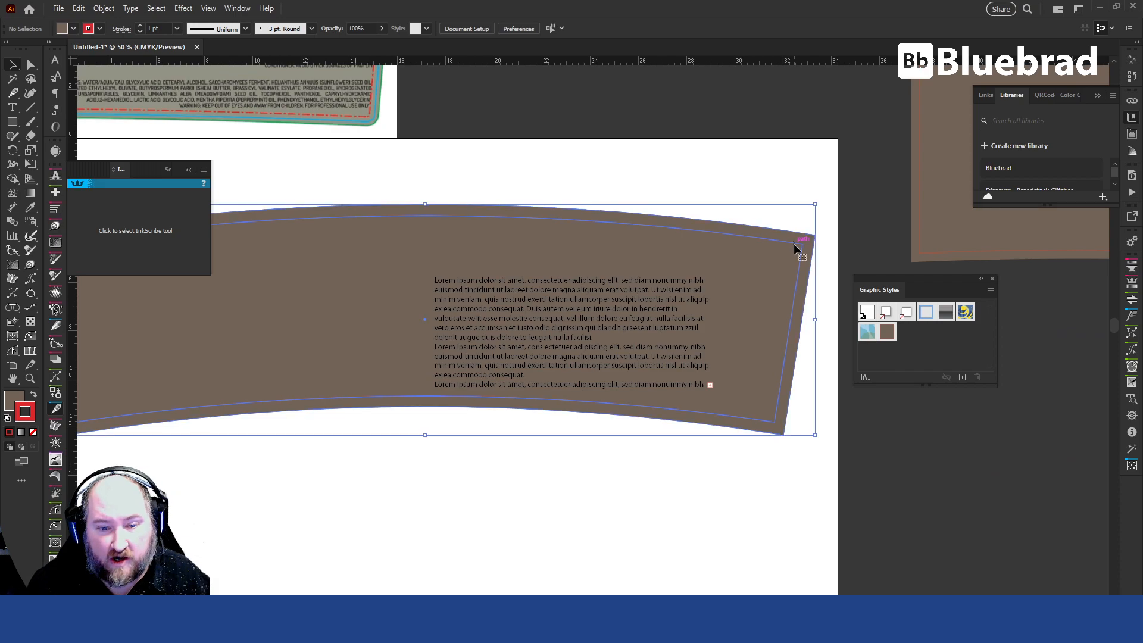
Move the text block up and enlarge its frame to cover nearly the full height and width of the arced shape's right half.
{"action": "left_click_drag", "start_coordinate": [490, 321], "coordinate": [488, 287]}
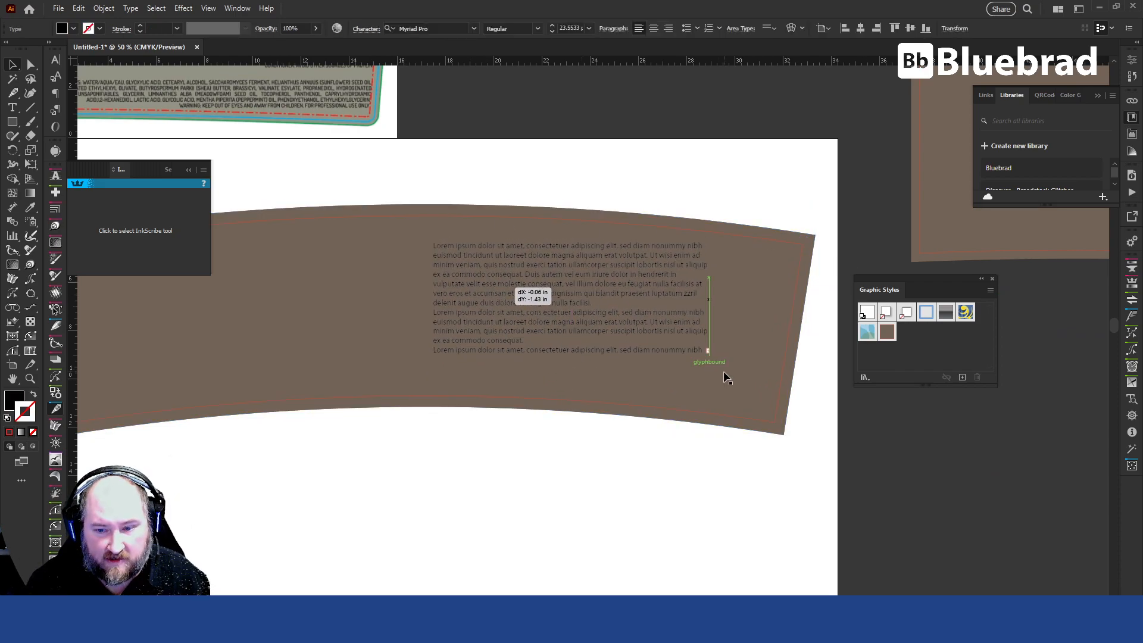
{"action": "left_click_drag", "start_coordinate": [711, 355], "coordinate": [786, 378]}
{"action": "left_click_drag", "start_coordinate": [613, 242], "coordinate": [611, 219]}
{"action": "left_click_drag", "start_coordinate": [611, 383], "coordinate": [610, 390]}
{"action": "left_click_drag", "start_coordinate": [786, 306], "coordinate": [790, 306]}
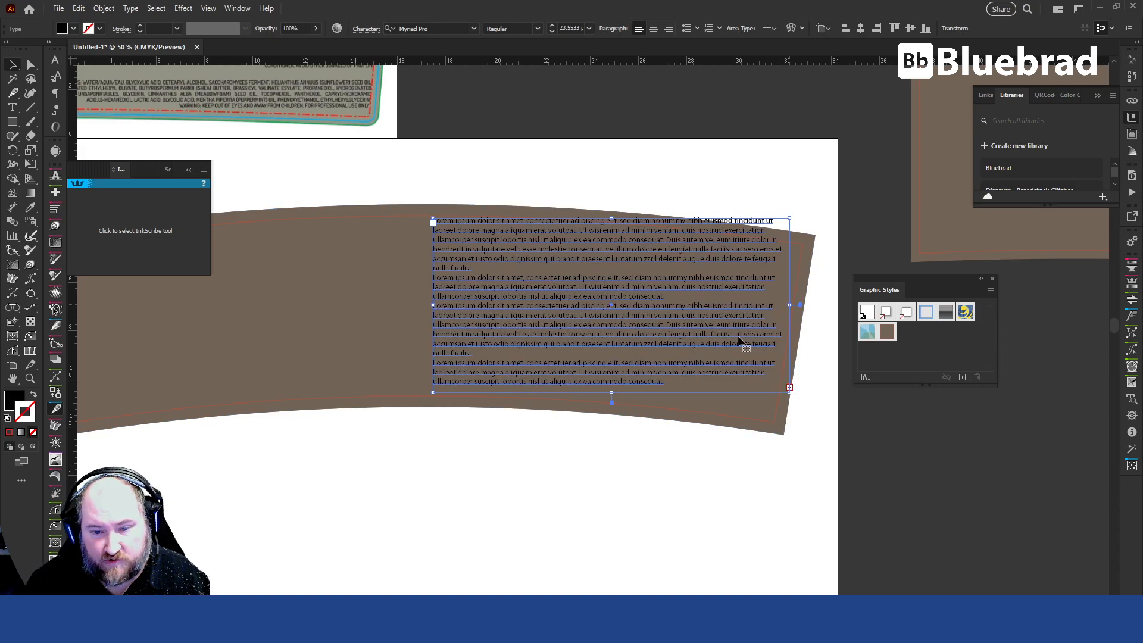
{"action": "left_click", "coordinate": [720, 501]}
Draw a black rectangle about 31.31 by 7.39 in across the arced shape, spanning its inner red outline from side to side.
{"action": "left_click_drag", "start_coordinate": [538, 498], "coordinate": [651, 483]}
{"action": "left_click_drag", "start_coordinate": [605, 289], "coordinate": [606, 298]}
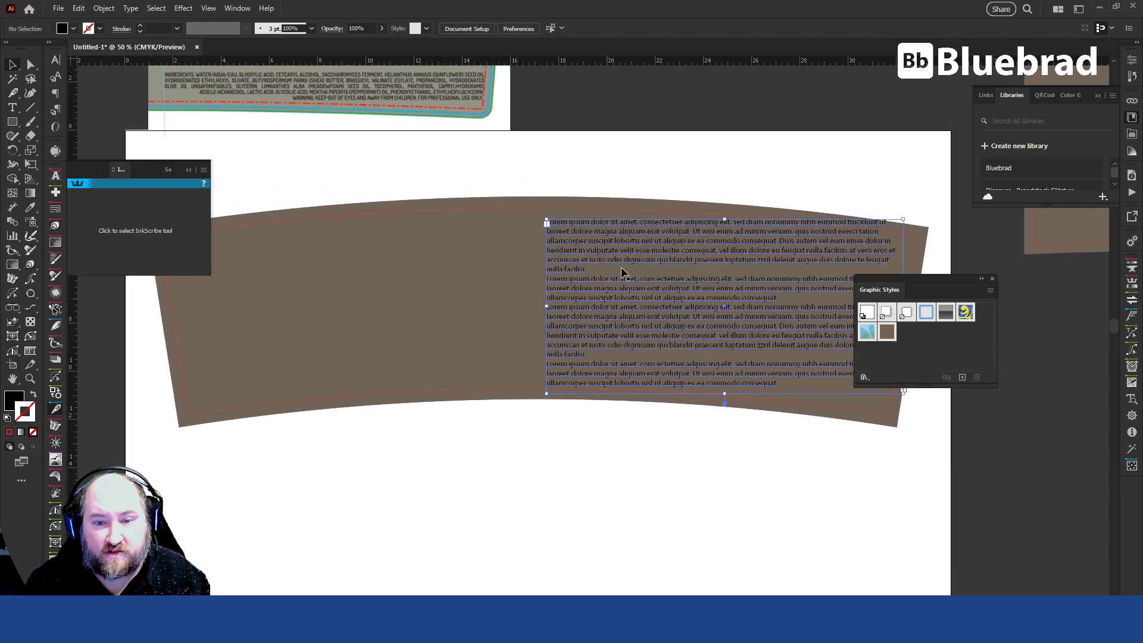
{"action": "left_click", "coordinate": [620, 212]}
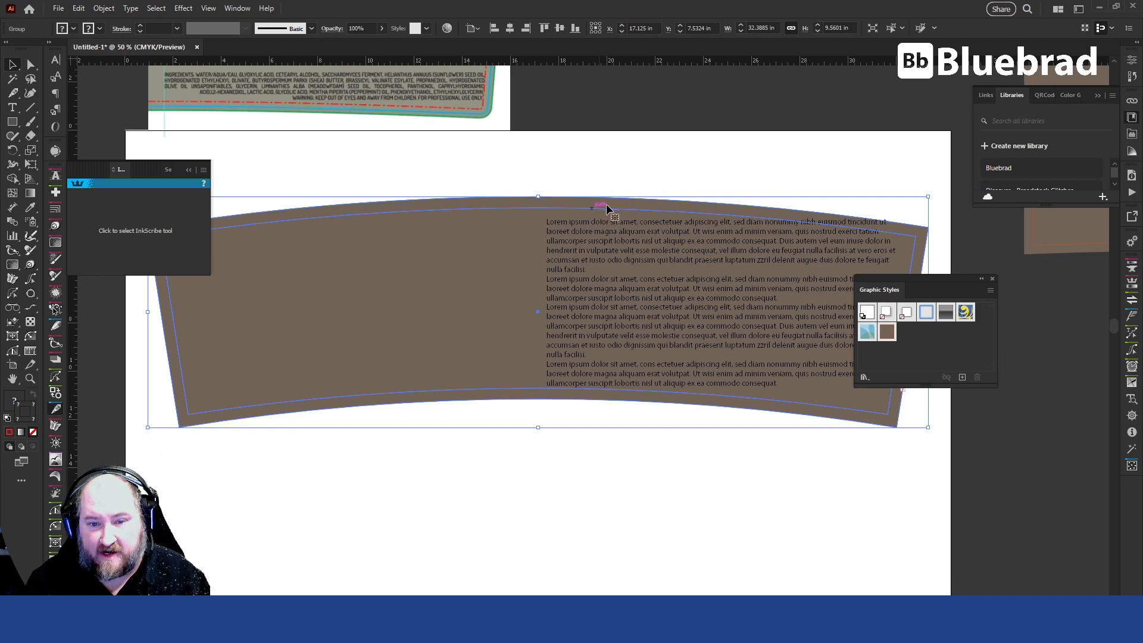
{"action": "left_click", "coordinate": [641, 495]}
{"action": "left_click", "coordinate": [13, 122]}
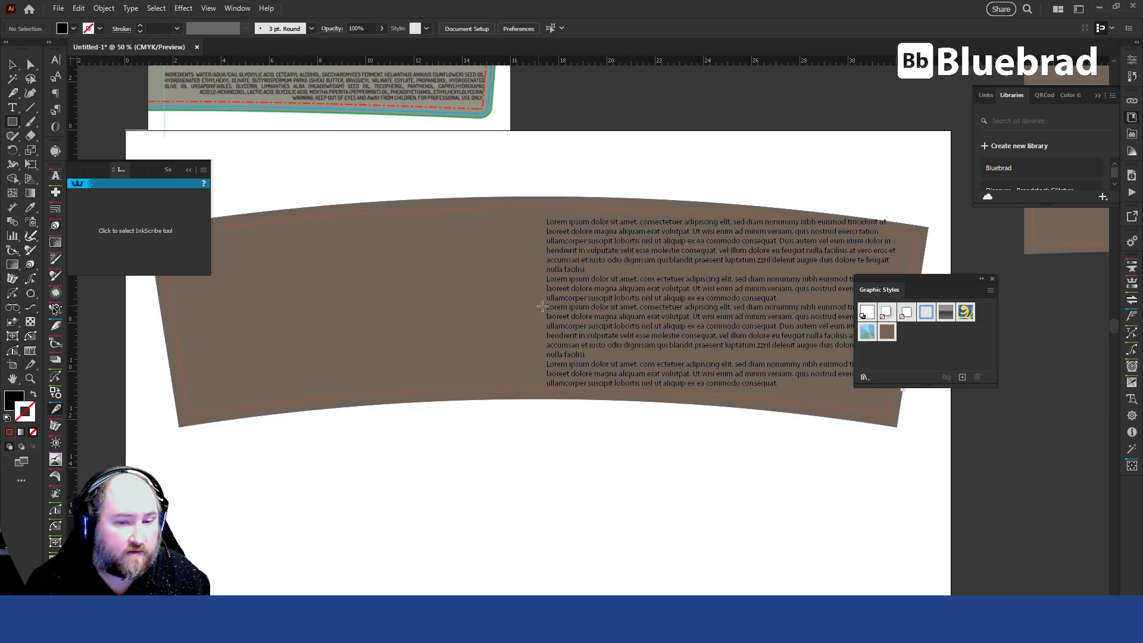
{"action": "left_click_drag", "start_coordinate": [356, 345], "coordinate": [434, 311]}
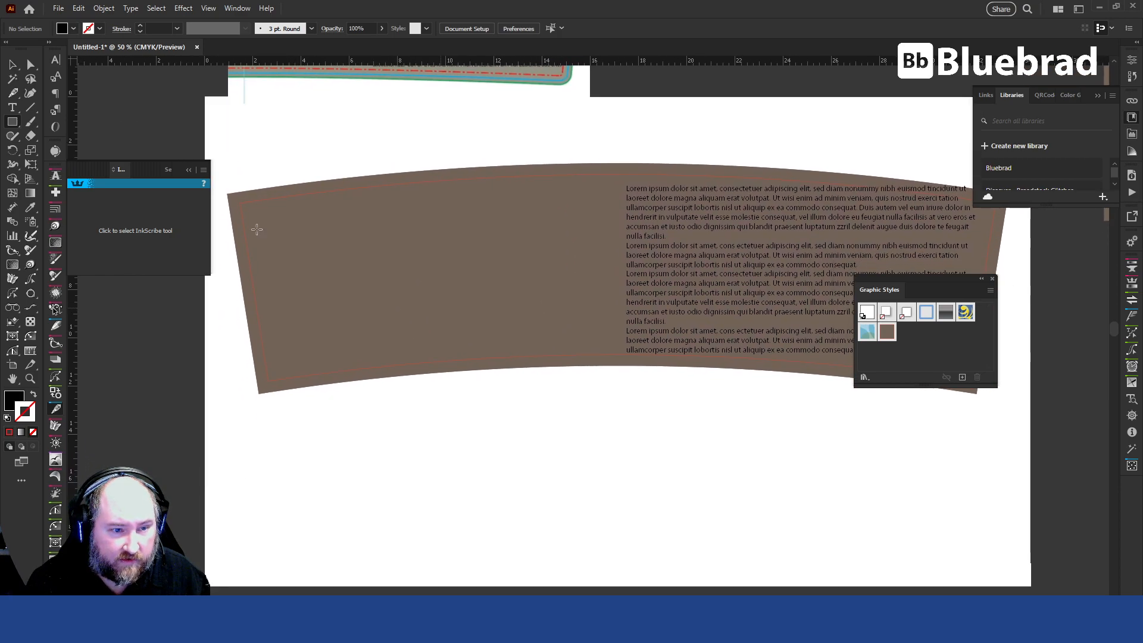
{"action": "left_click_drag", "start_coordinate": [239, 205], "coordinate": [292, 381]}
{"action": "key", "text": "v"}
{"action": "left_click_drag", "start_coordinate": [292, 292], "coordinate": [816, 271]}
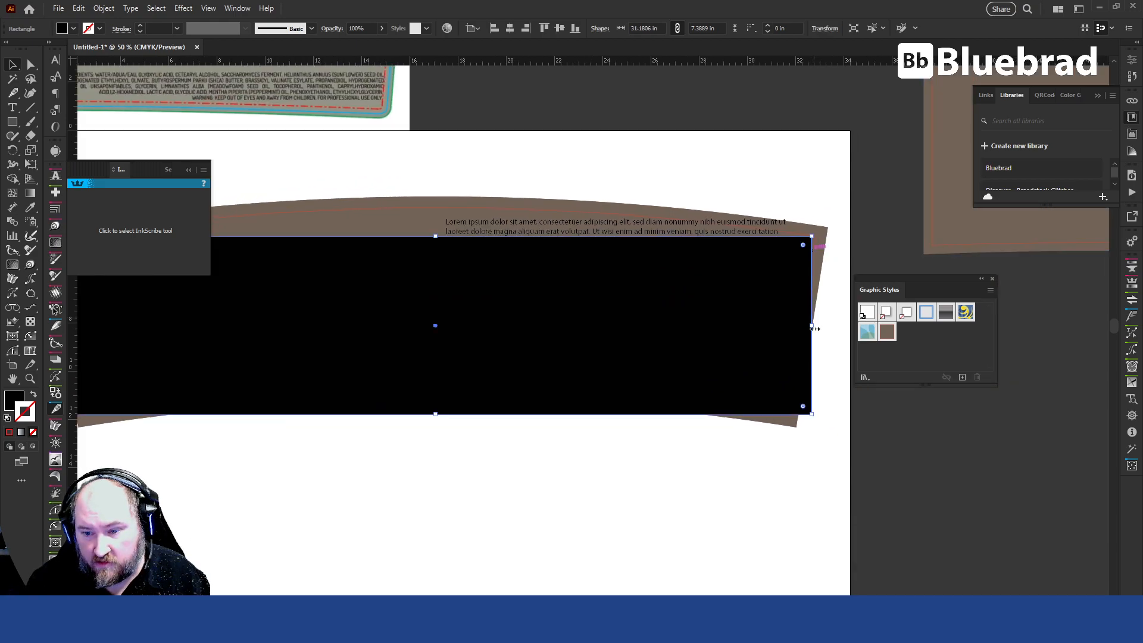
{"action": "left_click_drag", "start_coordinate": [812, 326], "coordinate": [815, 327]}
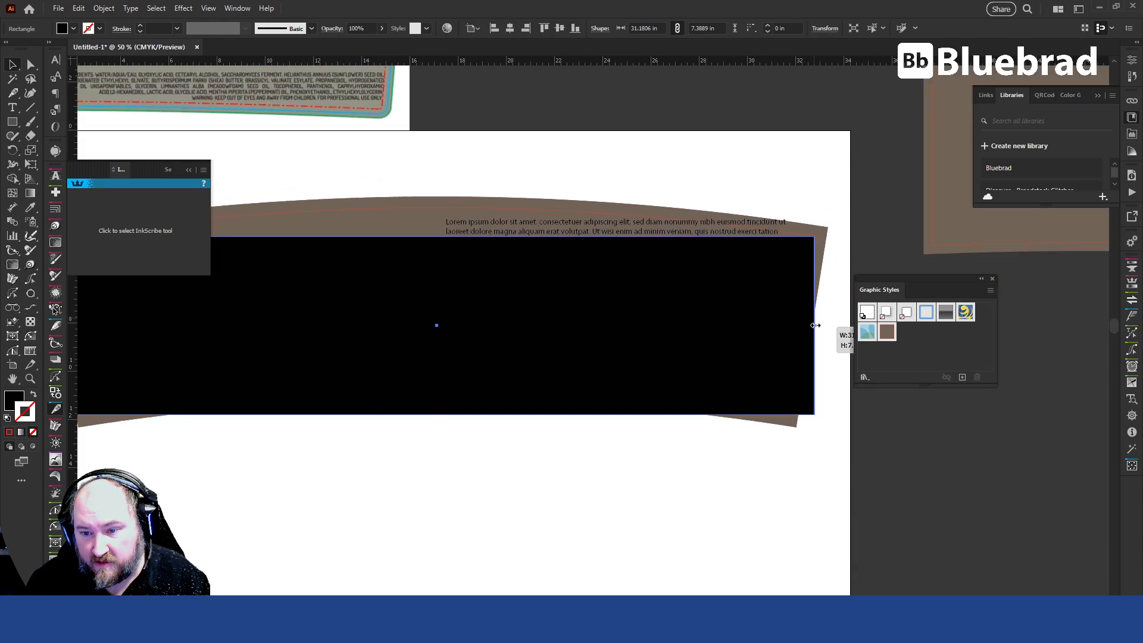
Move the text block out from behind the black rectangle to the empty artboard area below the arced shape.
{"action": "left_click", "coordinate": [703, 232]}
{"action": "left_click_drag", "start_coordinate": [703, 232], "coordinate": [659, 450]}
{"action": "left_click_drag", "start_coordinate": [658, 451], "coordinate": [667, 280]}
{"action": "left_click_drag", "start_coordinate": [539, 303], "coordinate": [636, 426]}
{"action": "left_click", "coordinate": [661, 263]}
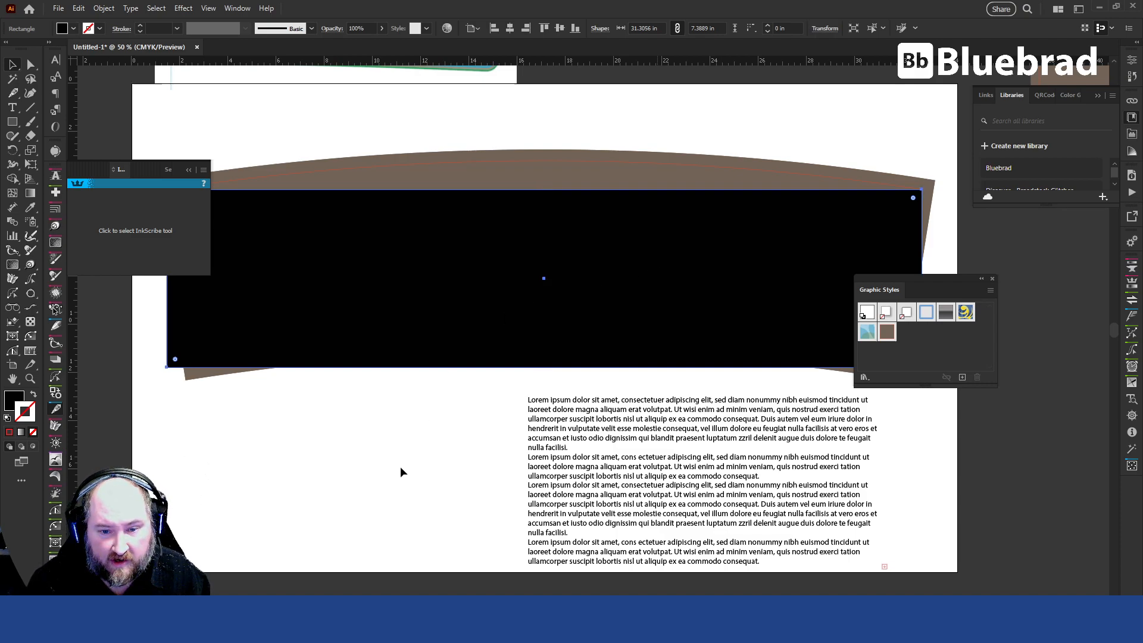
Try to make a clipping mask from the black rectangle and the text block below it, and undo it.
{"action": "left_click", "coordinate": [633, 424]}
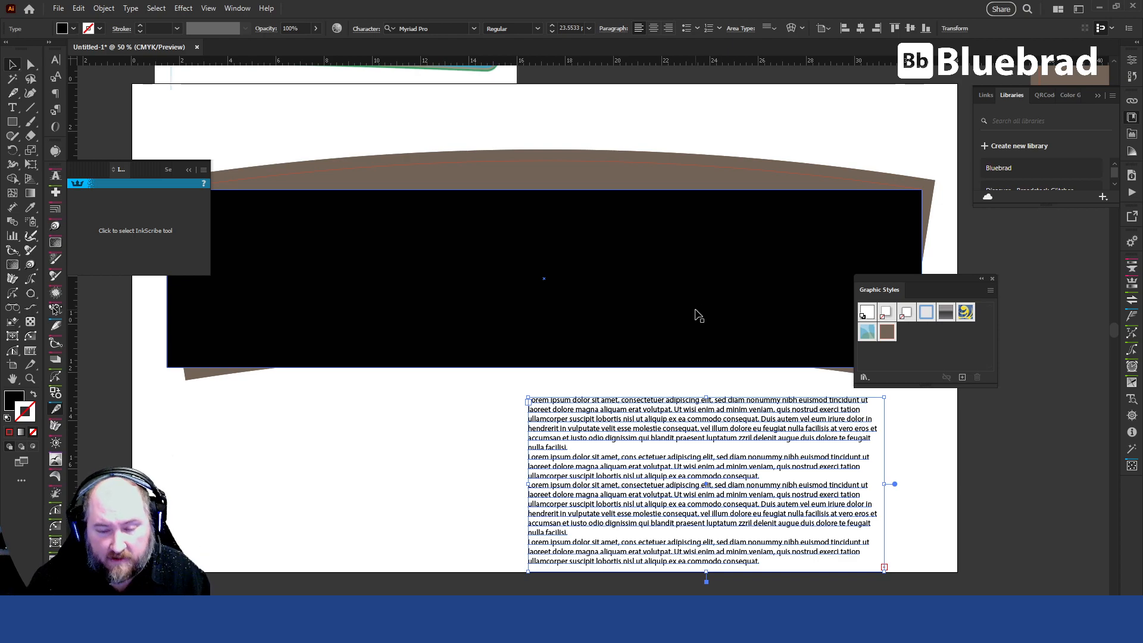
{"action": "left_click", "coordinate": [698, 314], "text": "shift"}
{"action": "right_click", "coordinate": [696, 313]}
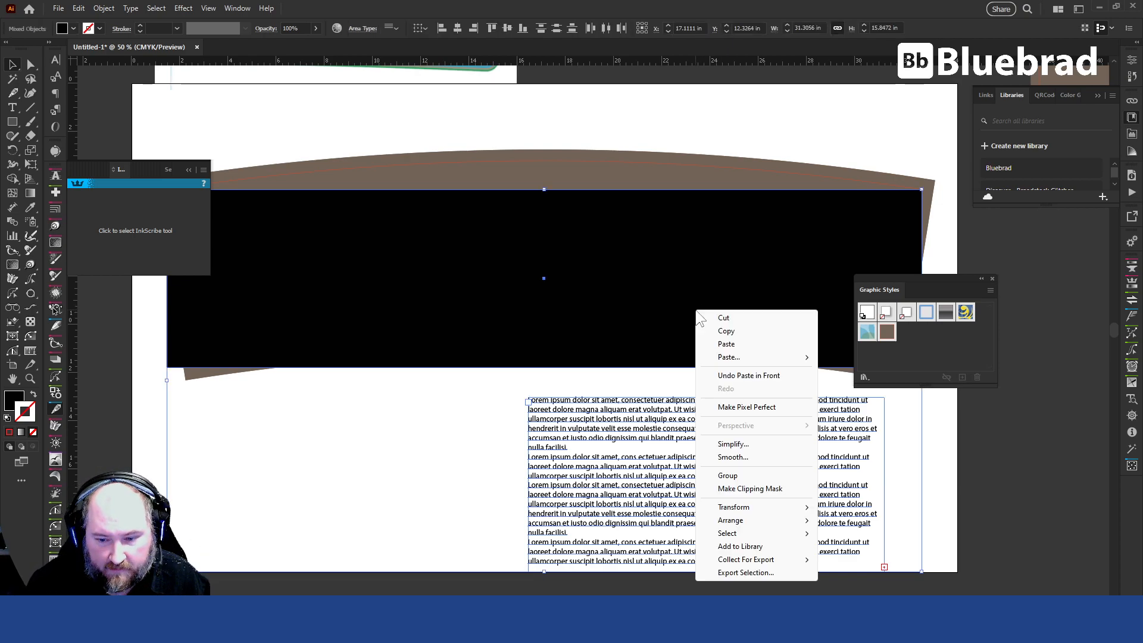
{"action": "left_click", "coordinate": [763, 491]}
{"action": "left_click", "coordinate": [698, 455]}
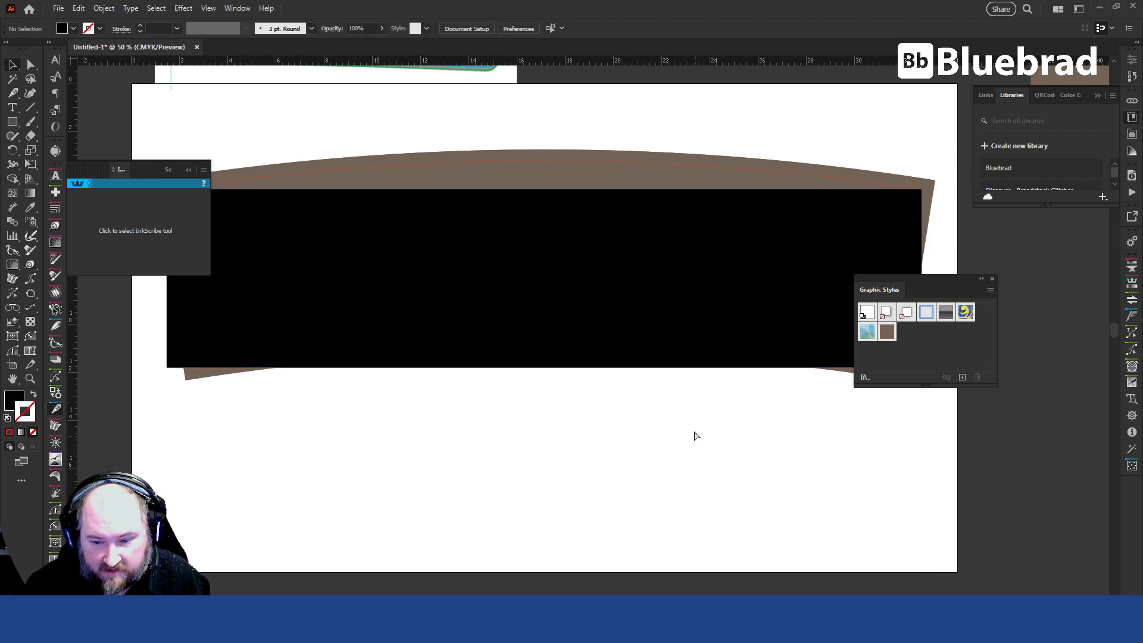
{"action": "key", "text": "ctrl+y"}
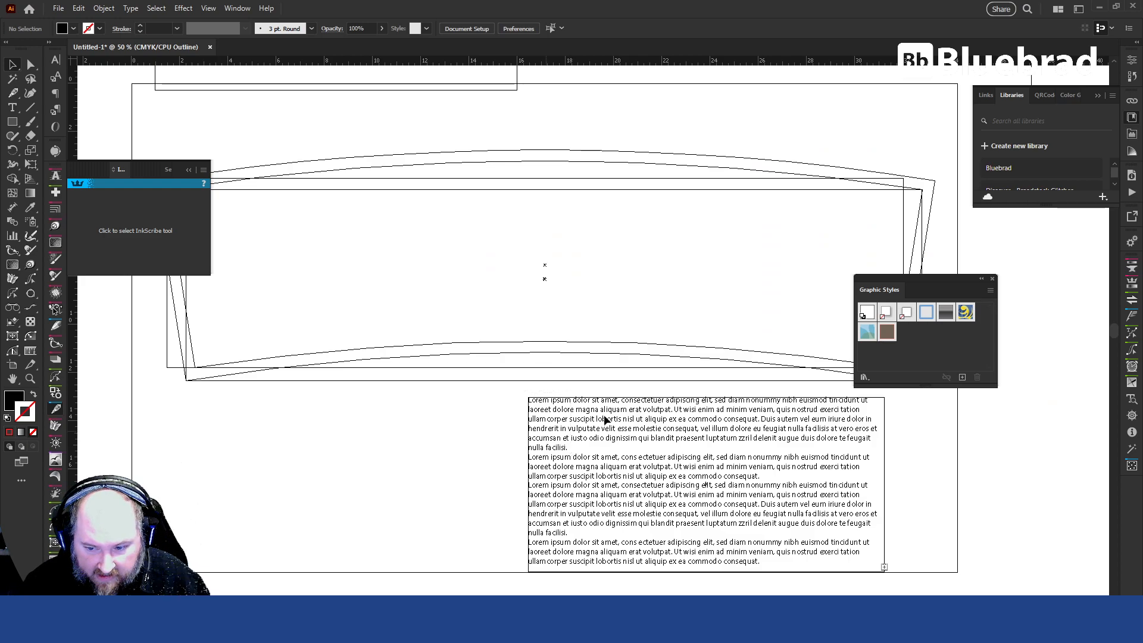
{"action": "key", "text": "ctrl+z"}
{"action": "key", "text": "ctrl+z"}
{"action": "key", "text": "ctrl+z"}
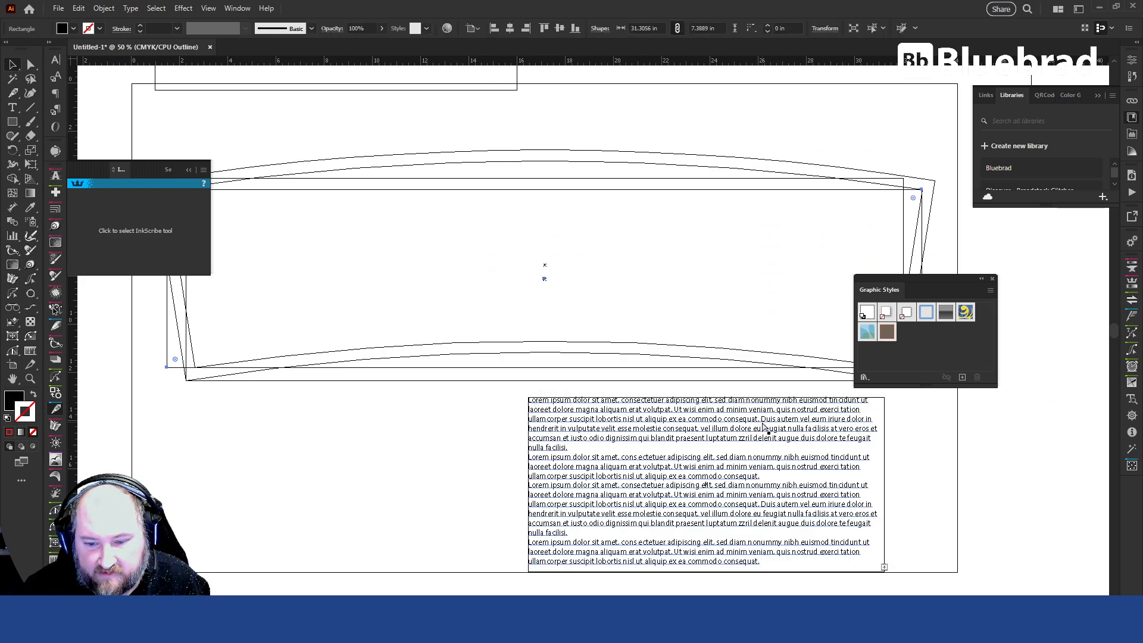
Move the text block over the right half of the black rectangle and clip it with that rectangle.
{"action": "left_click", "coordinate": [974, 466]}
{"action": "key", "text": "ctrl+y"}
{"action": "left_click_drag", "start_coordinate": [691, 426], "coordinate": [713, 229]}
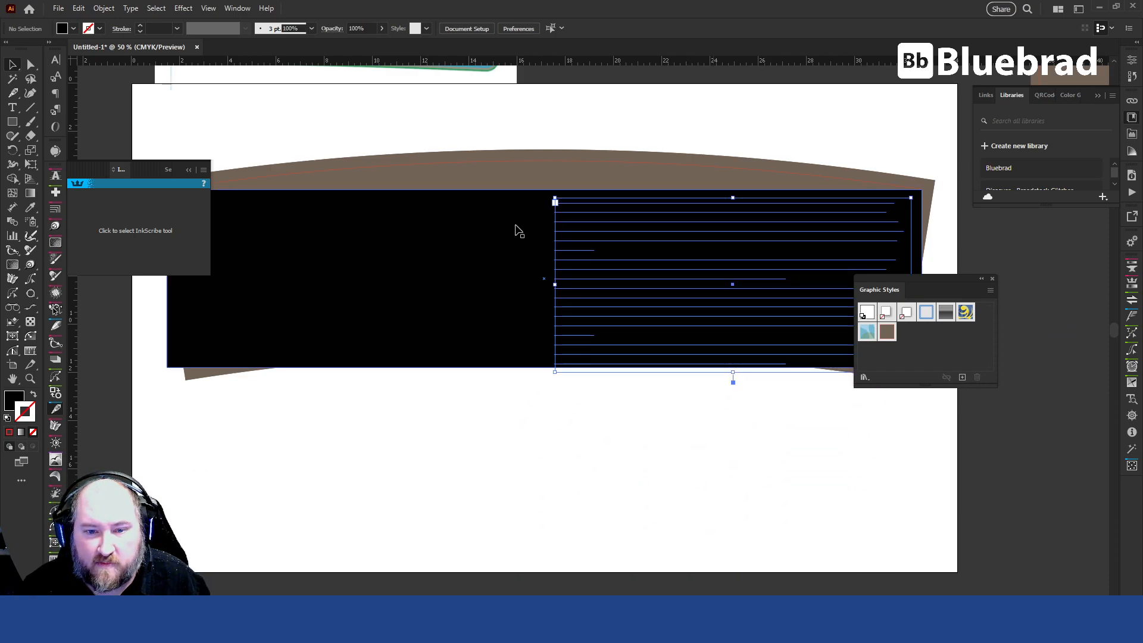
{"action": "left_click", "coordinate": [516, 226], "text": "shift"}
{"action": "right_click", "coordinate": [517, 227]}
{"action": "left_click", "coordinate": [585, 402]}
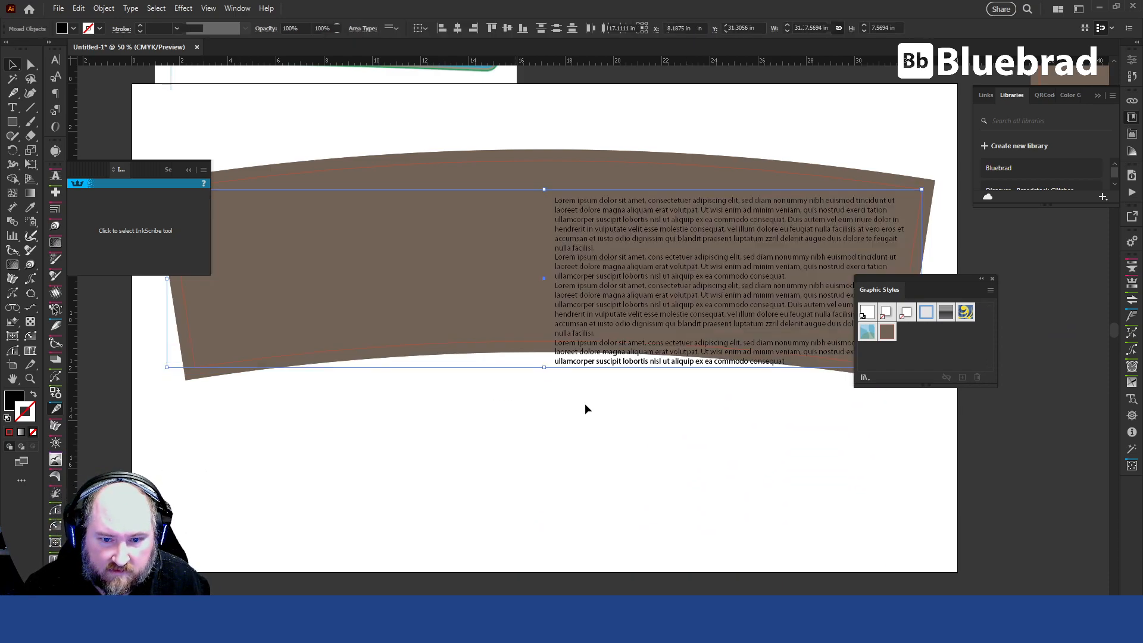
{"action": "left_click", "coordinate": [730, 471]}
Duplicate the clipping rectangle out of the clip group, placing the copy above the group in Layer 1.
{"action": "left_click", "coordinate": [604, 210]}
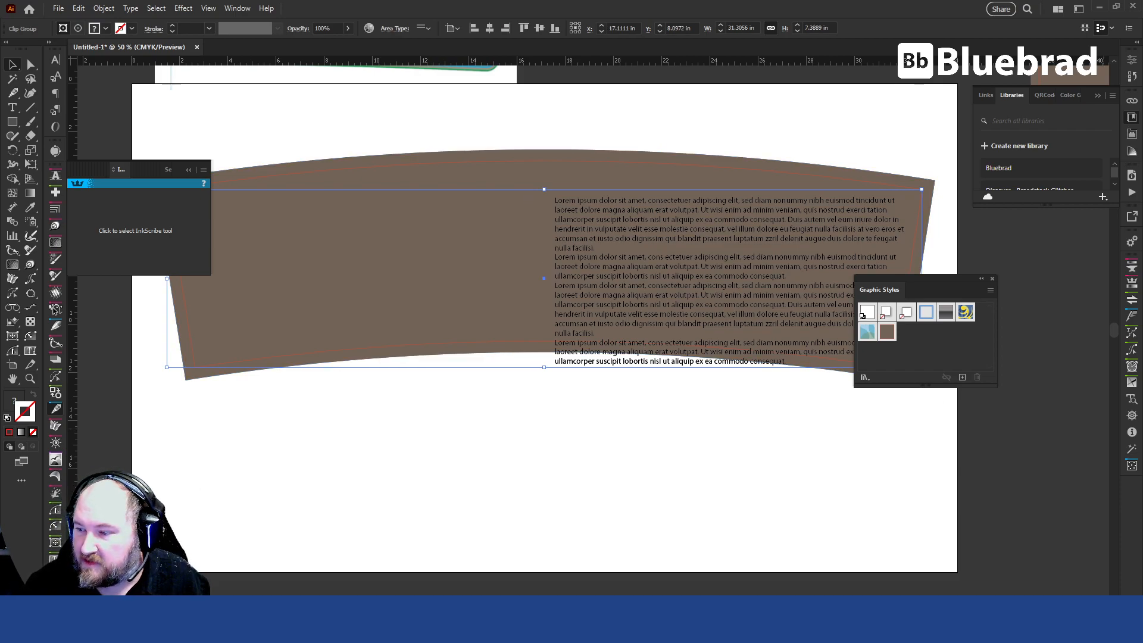
{"action": "key", "text": "F7"}
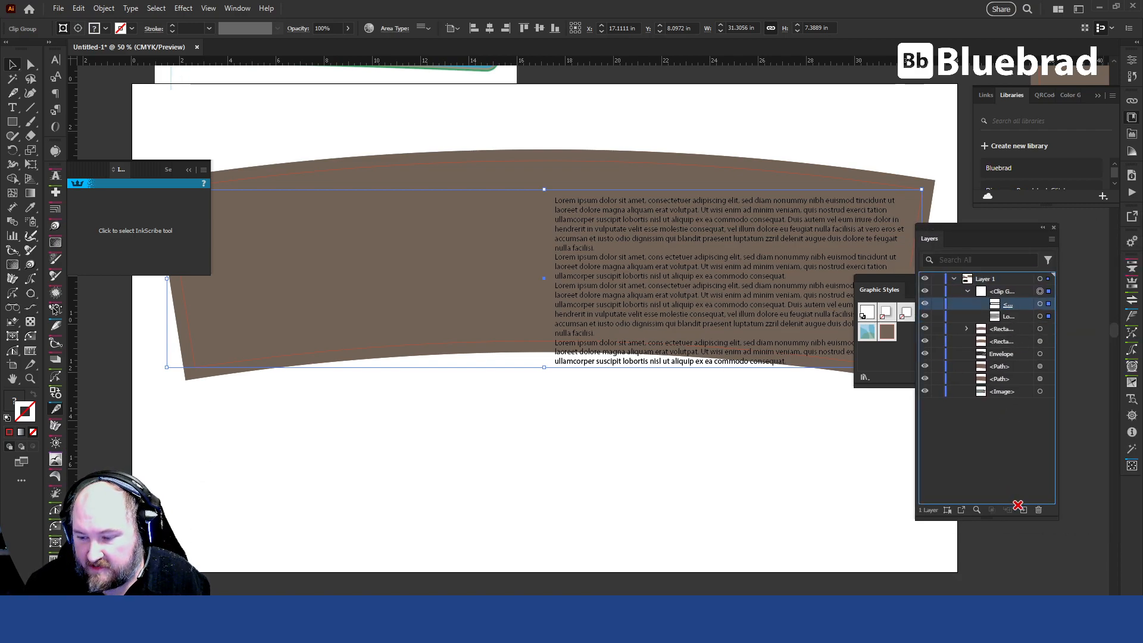
{"action": "left_click_drag", "start_coordinate": [1029, 512], "coordinate": [1025, 510]}
{"action": "left_click_drag", "start_coordinate": [1009, 302], "coordinate": [1013, 285]}
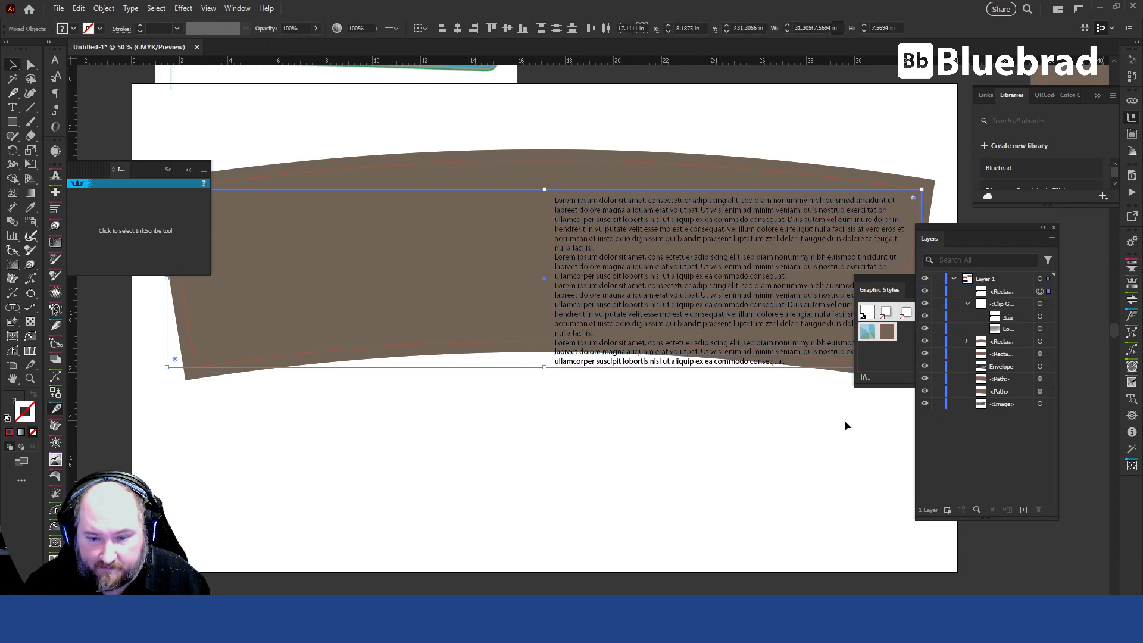
{"action": "left_click", "coordinate": [589, 437]}
Envelope-distort the clip group using the duplicated rectangle as the top object.
{"action": "left_click", "coordinate": [1049, 304]}
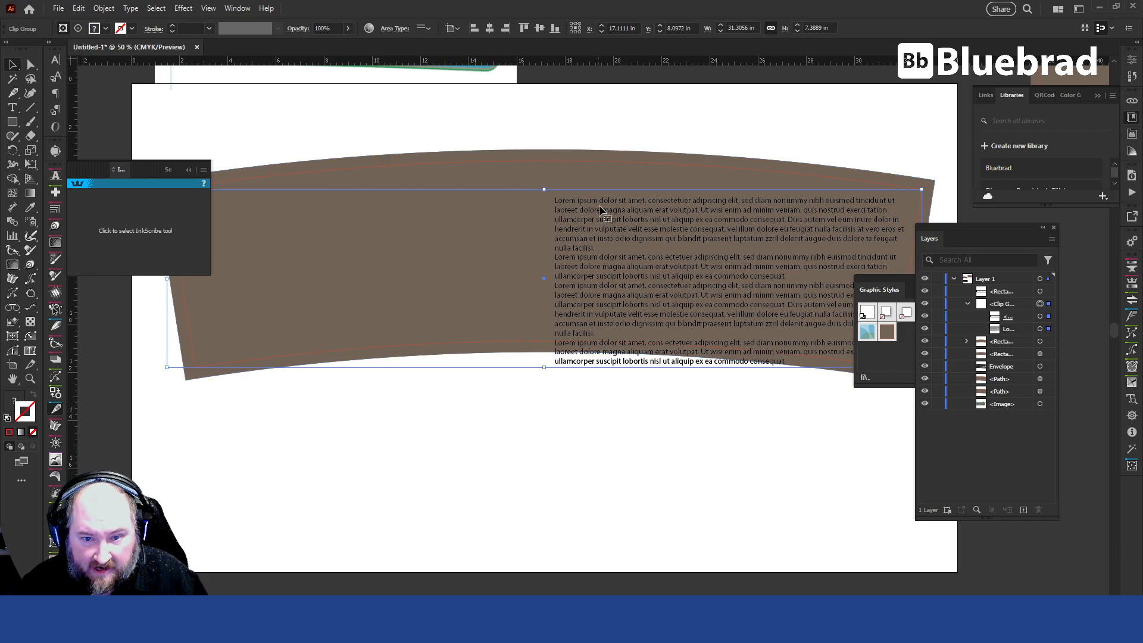
{"action": "left_click", "coordinate": [1040, 292], "text": "shift"}
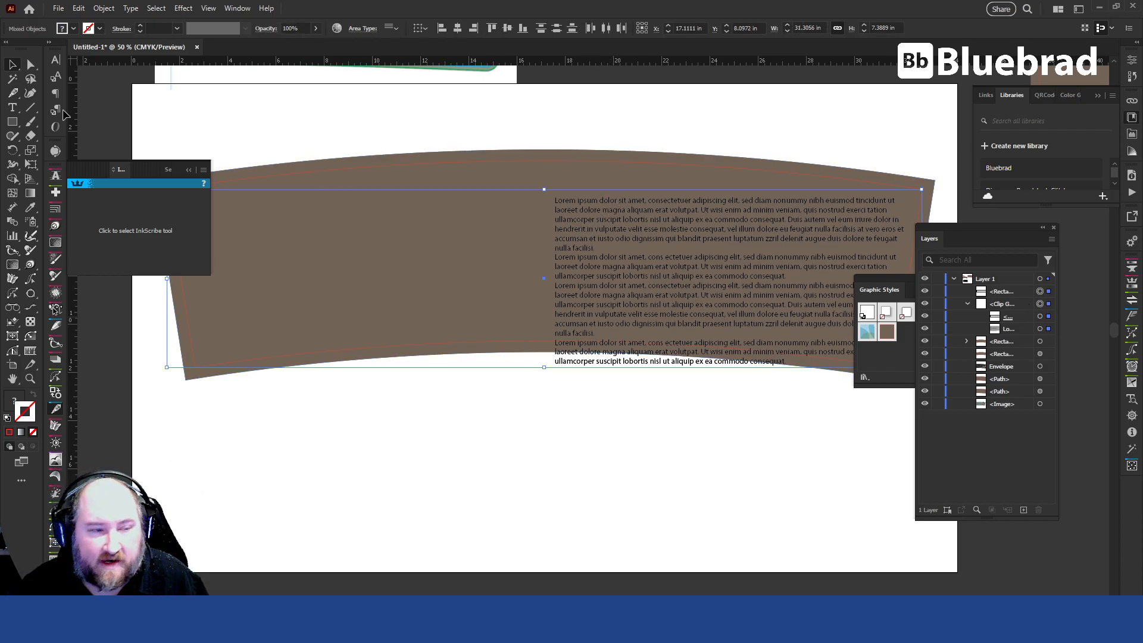
{"action": "left_click", "coordinate": [104, 8]}
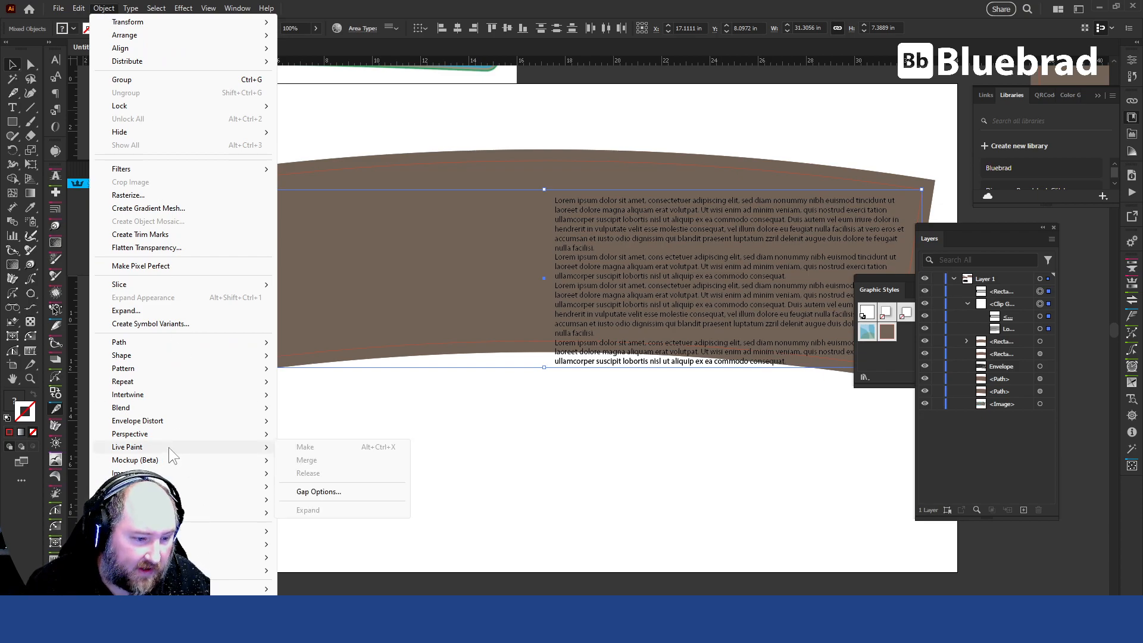
{"action": "mouse_move", "coordinate": [213, 420]}
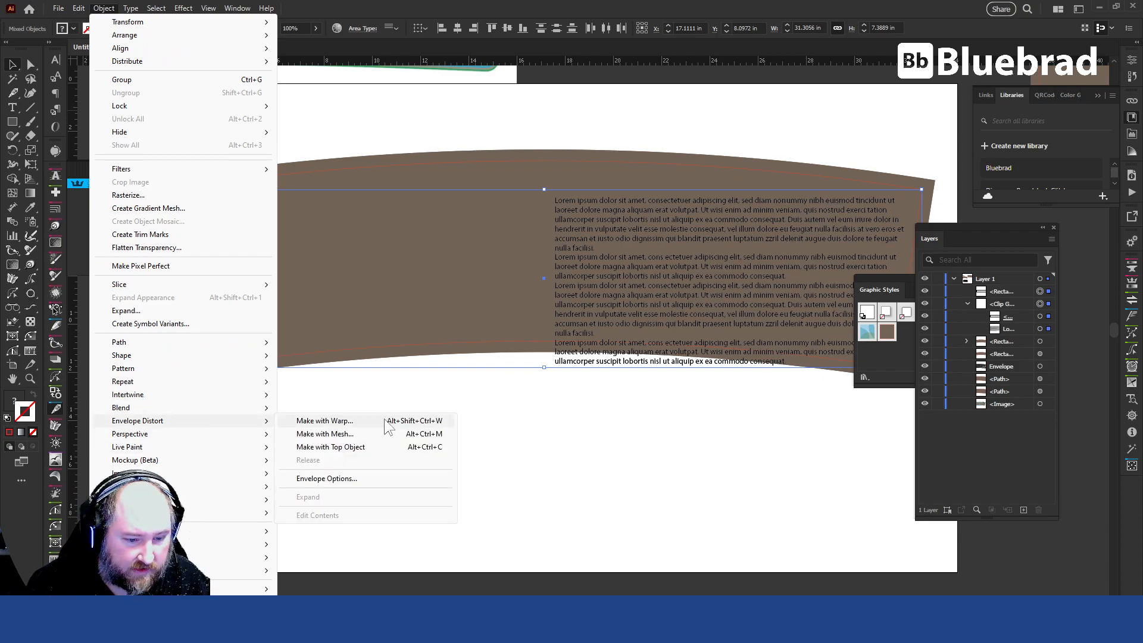
{"action": "left_click", "coordinate": [361, 447]}
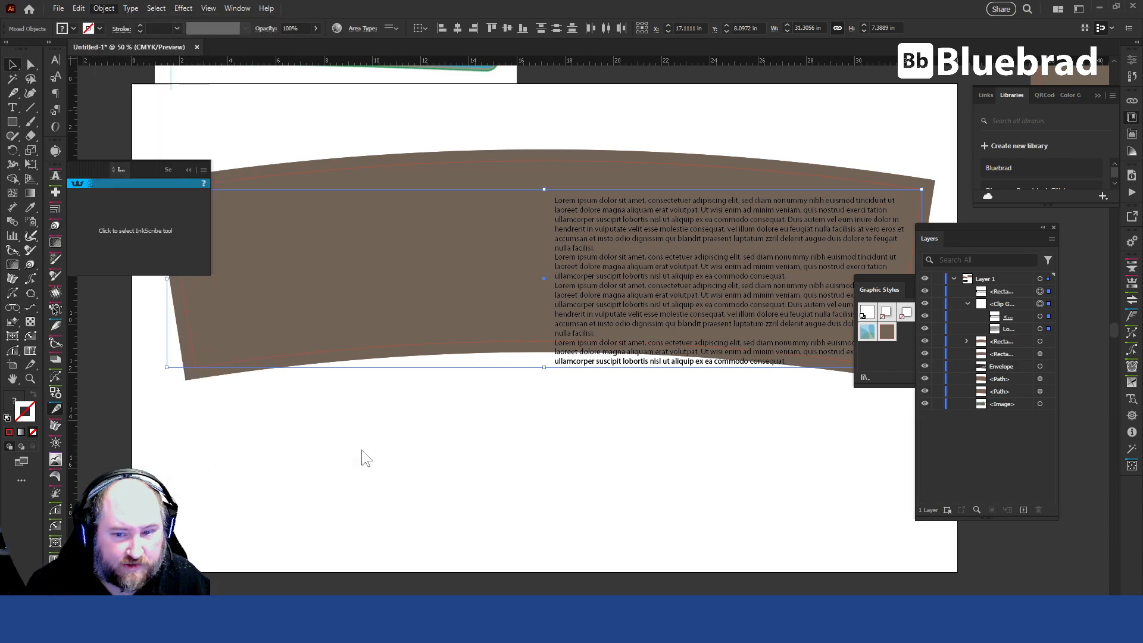
Apply a horizontal Arc warp effect with a 10% bend to the enveloped text block.
{"action": "left_click", "coordinate": [460, 467]}
{"action": "left_click", "coordinate": [626, 234]}
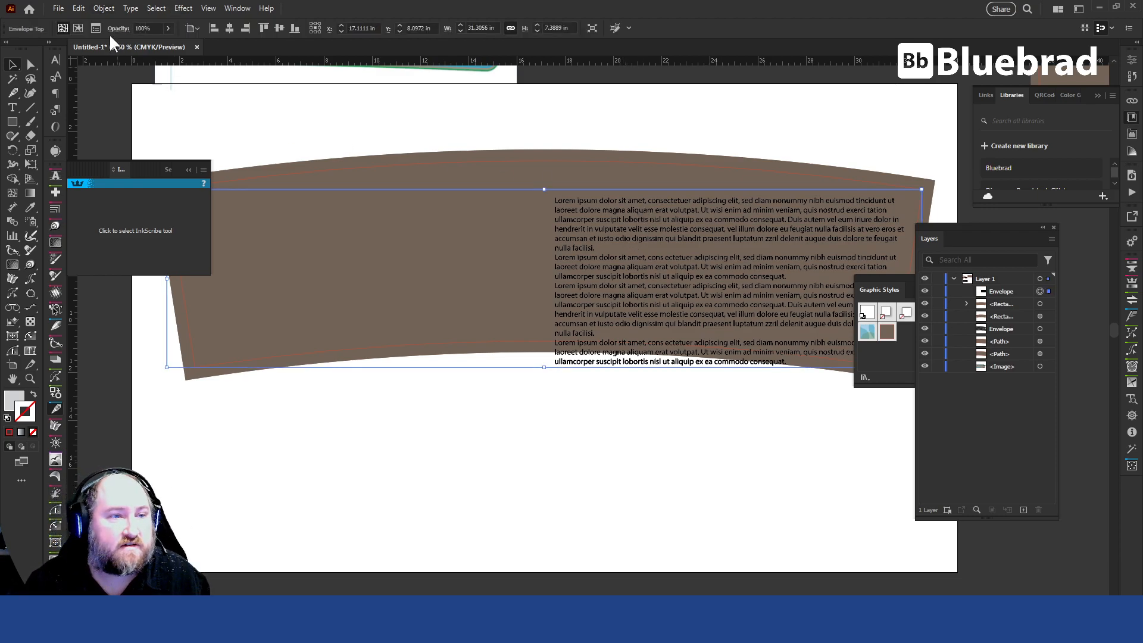
{"action": "left_click", "coordinate": [181, 7]}
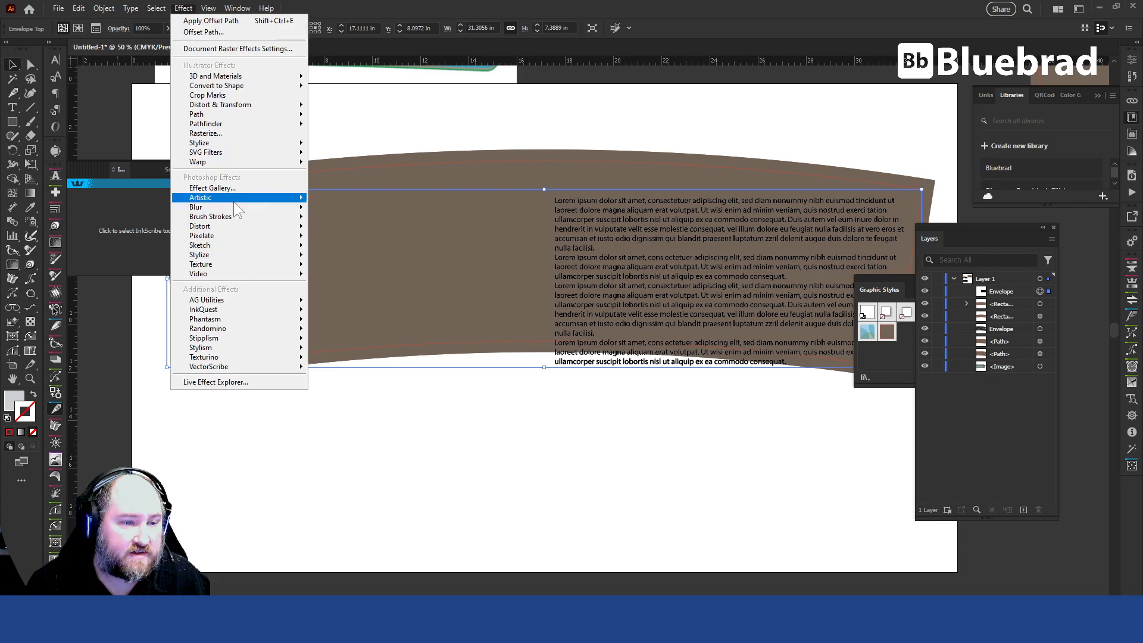
{"action": "mouse_move", "coordinate": [284, 167]}
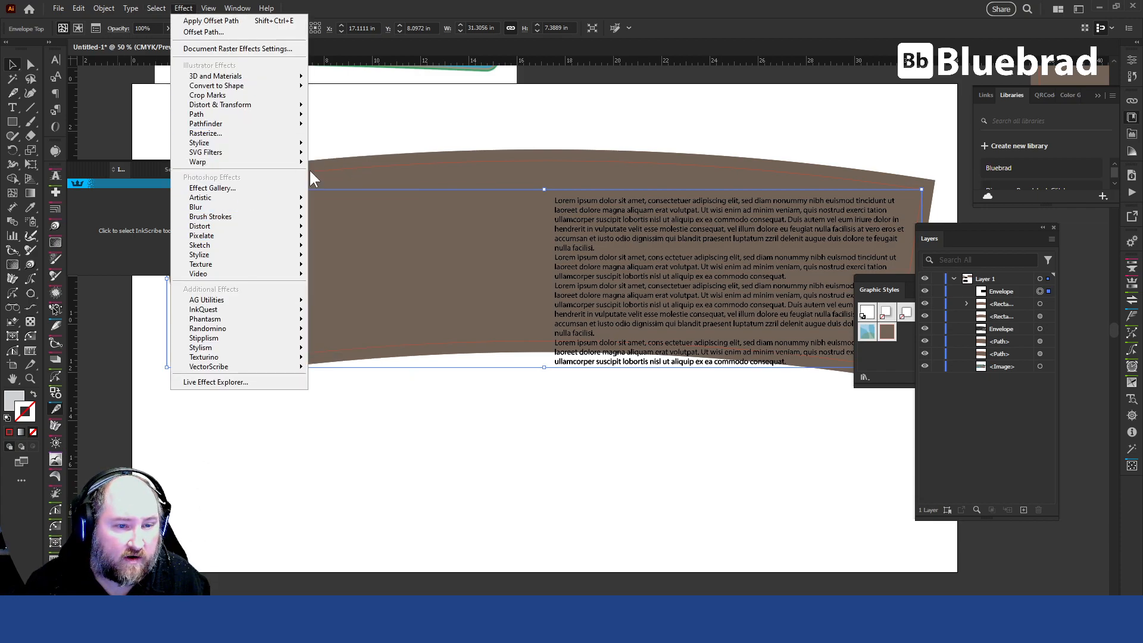
{"action": "left_click", "coordinate": [338, 164]}
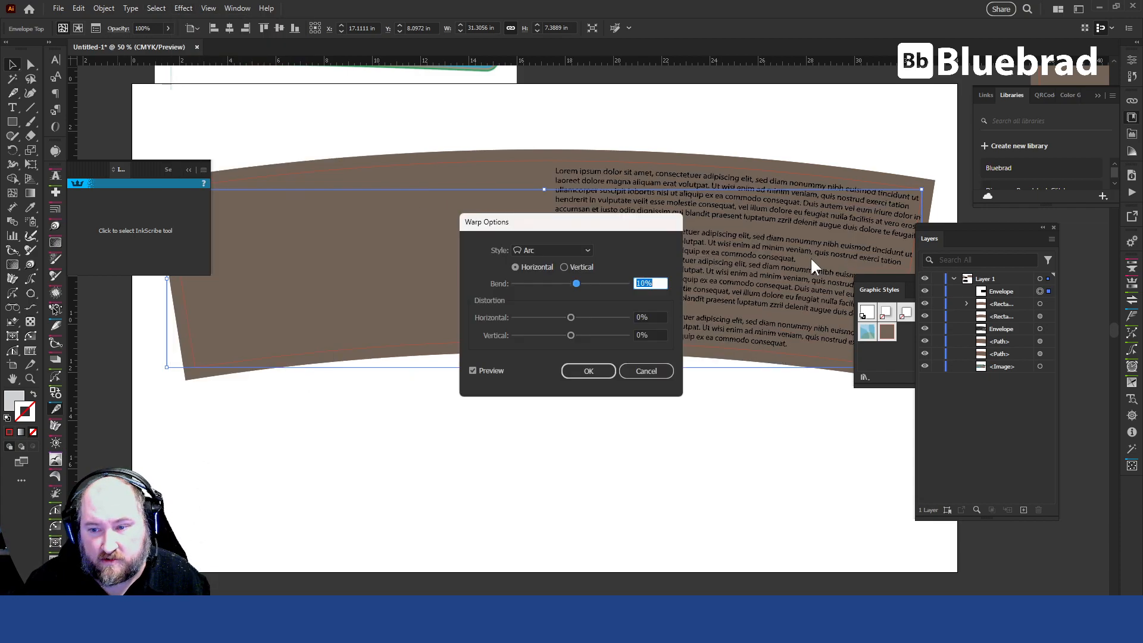
{"action": "left_click_drag", "start_coordinate": [603, 237], "coordinate": [712, 347]}
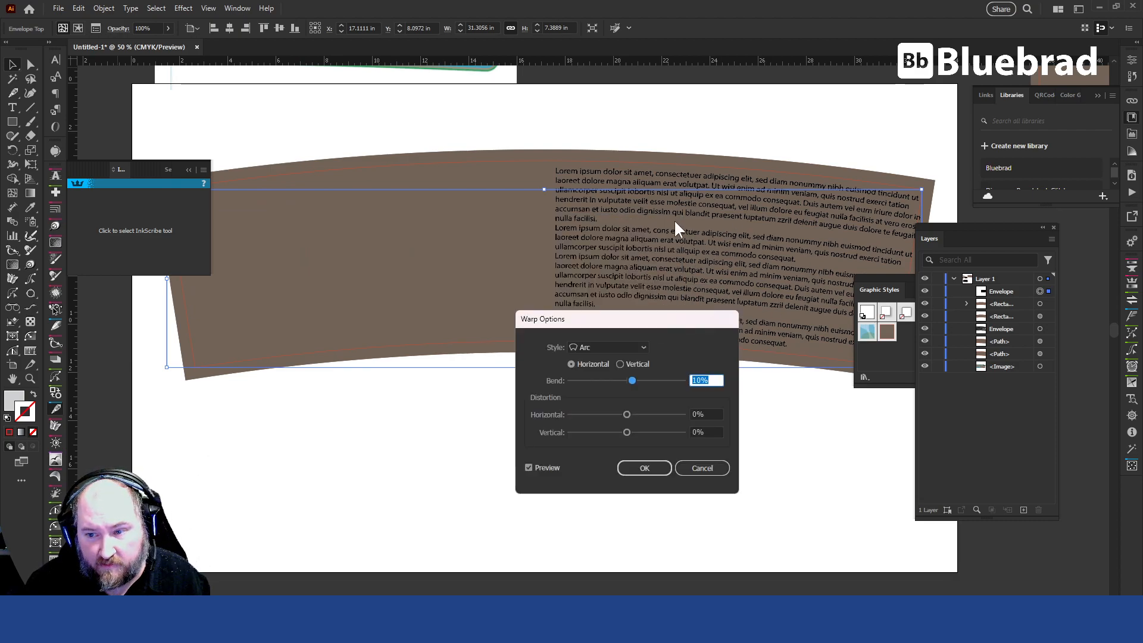
{"action": "left_click_drag", "start_coordinate": [668, 324], "coordinate": [679, 340]}
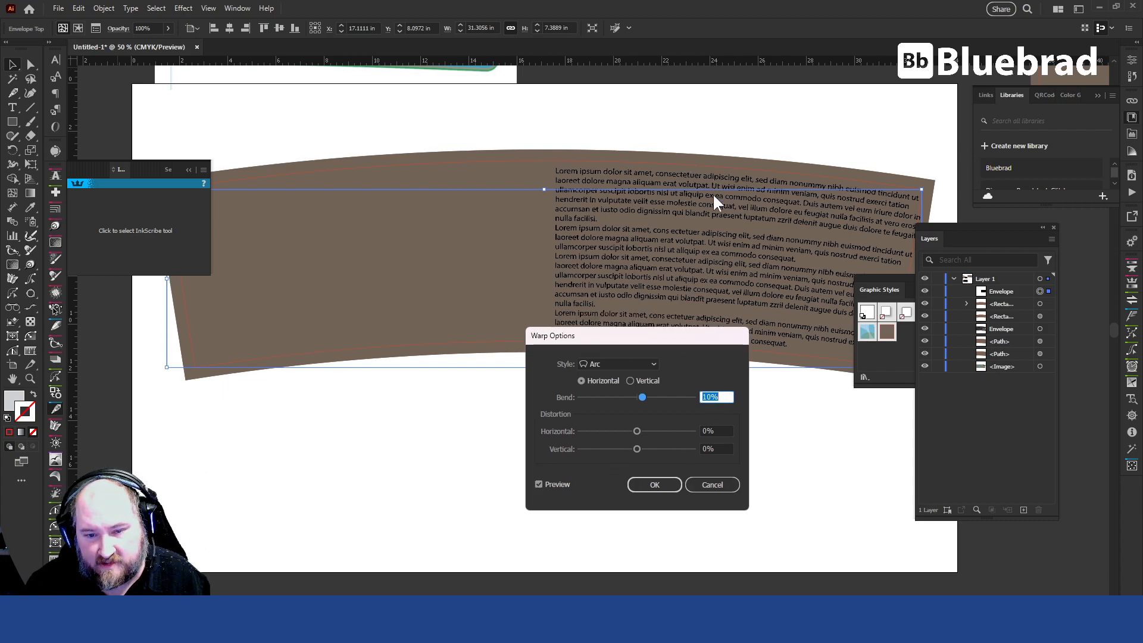
{"action": "left_click", "coordinate": [655, 482]}
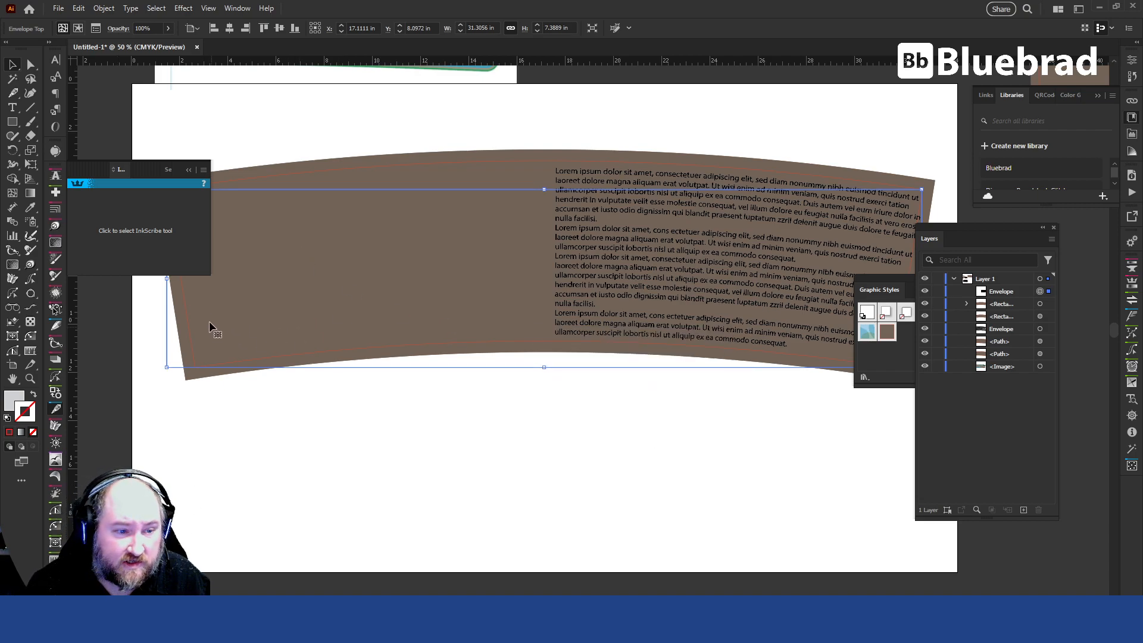
Narrow the warped envelope to about 29.75 in and position it over the brown arc at about X 17.35 in, Y 8.01 in.
{"action": "left_click_drag", "start_coordinate": [169, 280], "coordinate": [188, 282]}
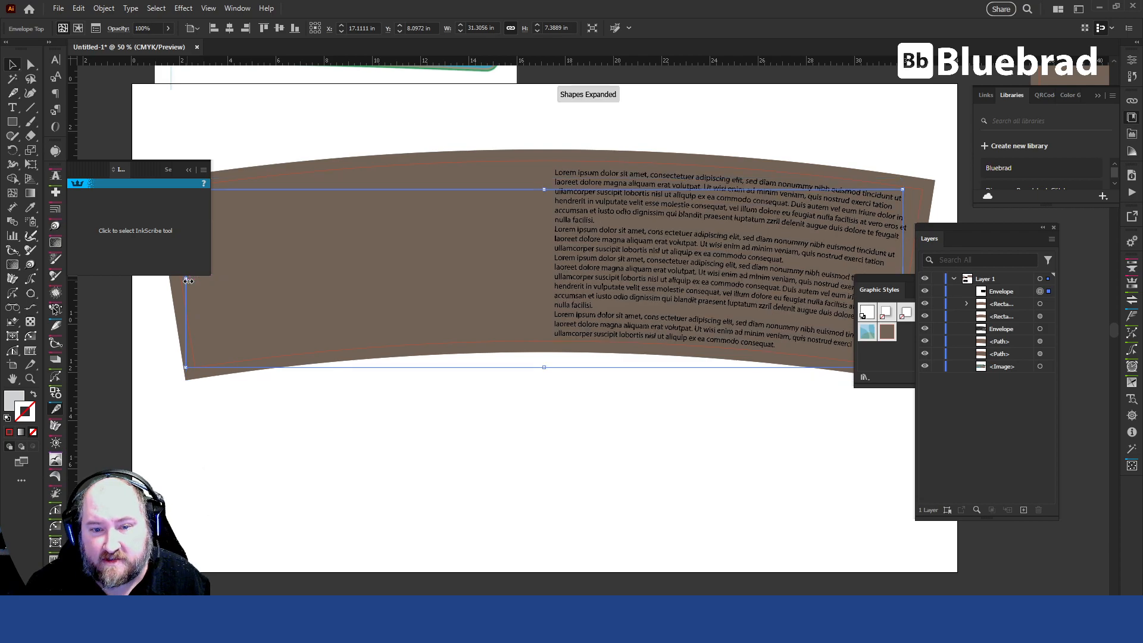
{"action": "left_click_drag", "start_coordinate": [670, 261], "coordinate": [675, 257]}
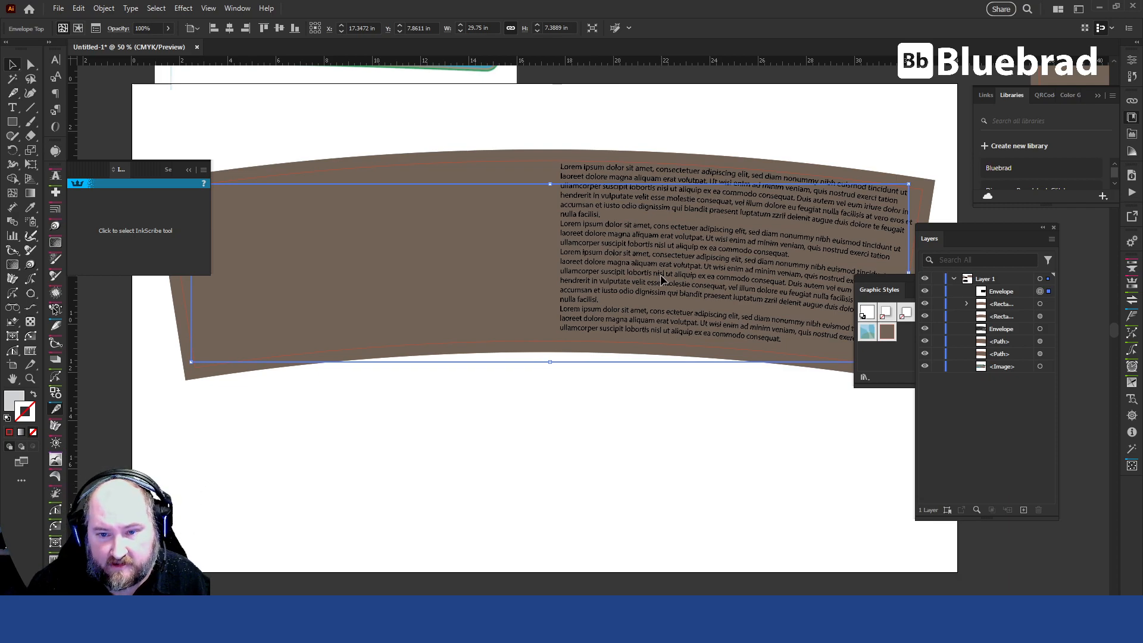
{"action": "key", "text": "Down"}
{"action": "key", "text": "Down"}
{"action": "key", "text": "Down"}
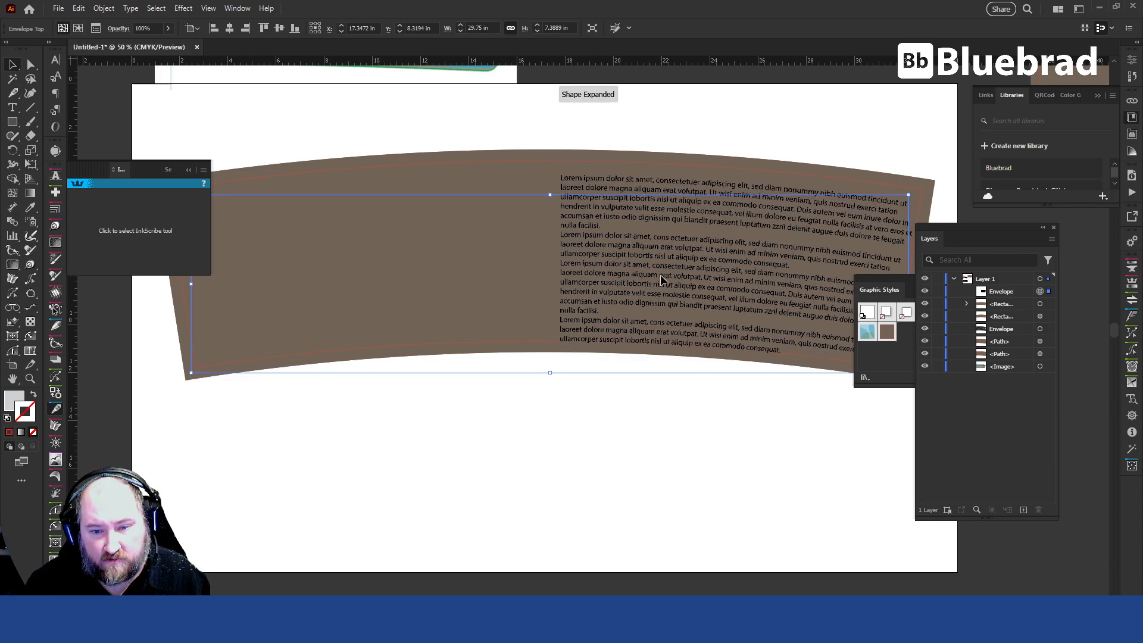
{"action": "key", "text": "Up"}
{"action": "key", "text": "Up"}
{"action": "key", "text": "Up"}
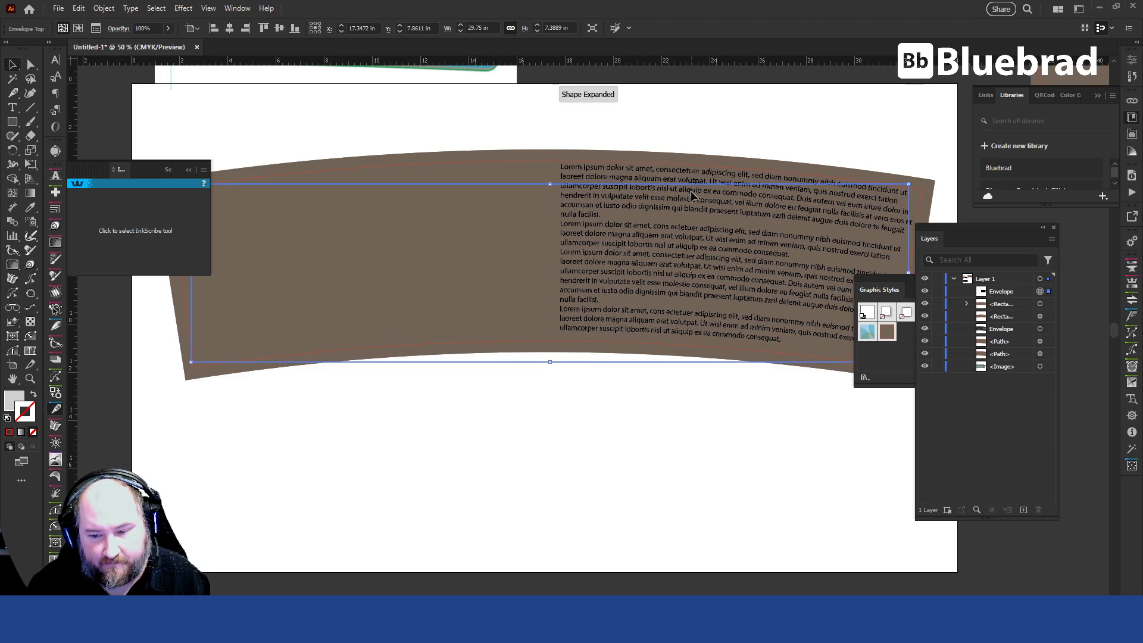
{"action": "left_click_drag", "start_coordinate": [691, 191], "coordinate": [692, 195]}
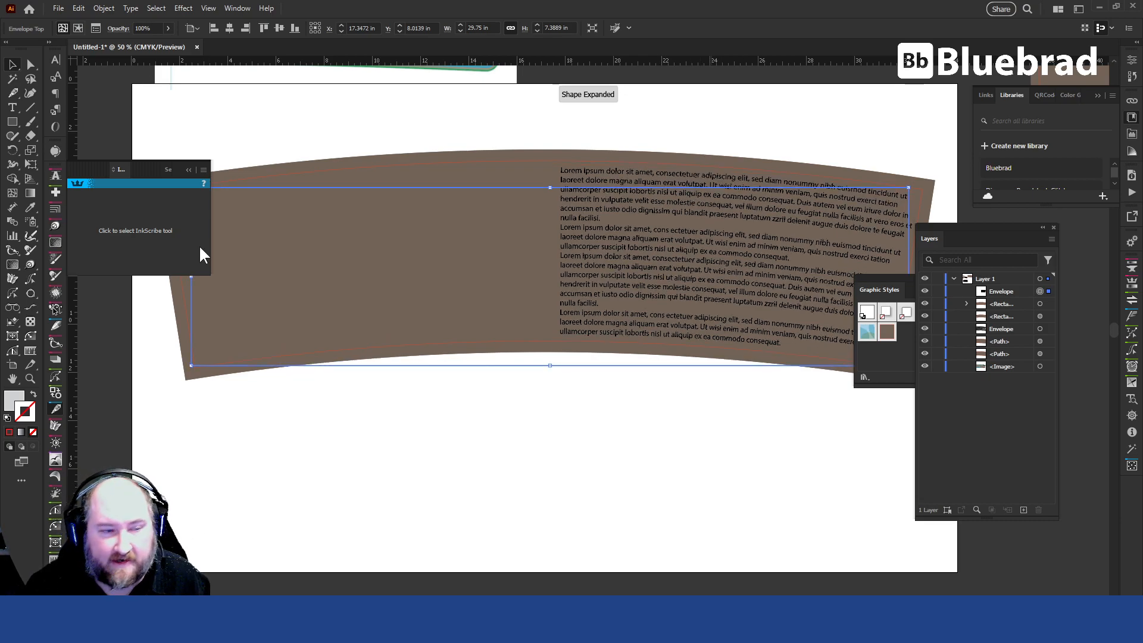
Open the envelope's contents for editing in isolation, expand its clip group in the layer list and target the text block.
{"action": "left_click", "coordinate": [77, 28]}
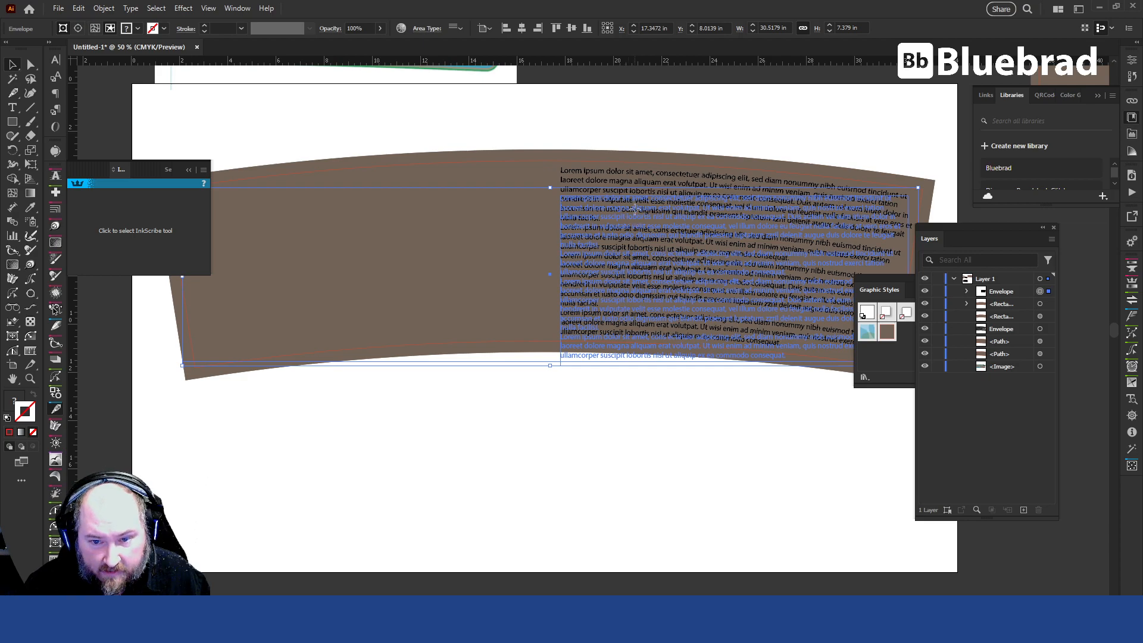
{"action": "double_click", "coordinate": [626, 220]}
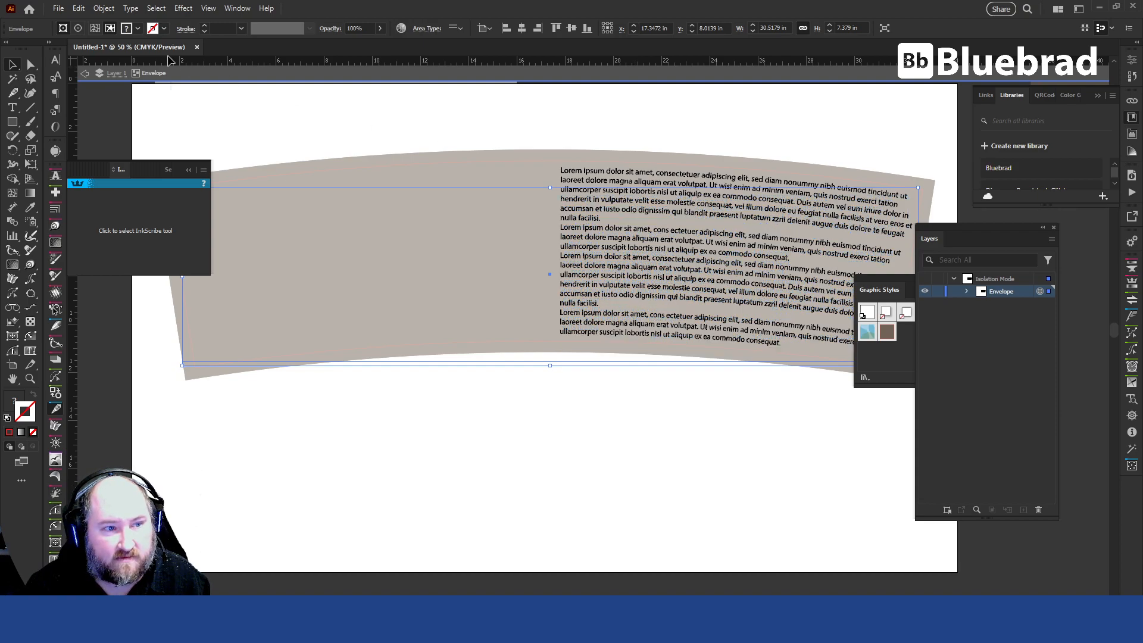
{"action": "left_click", "coordinate": [967, 291]}
{"action": "left_click", "coordinate": [1040, 328]}
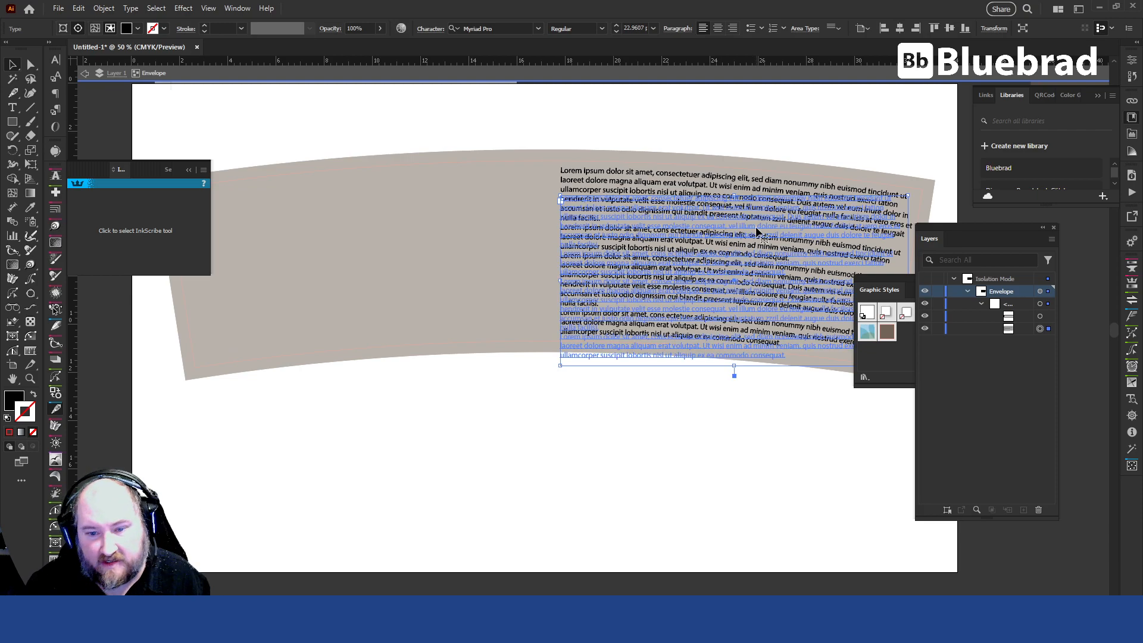
{"action": "left_click", "coordinate": [1040, 292]}
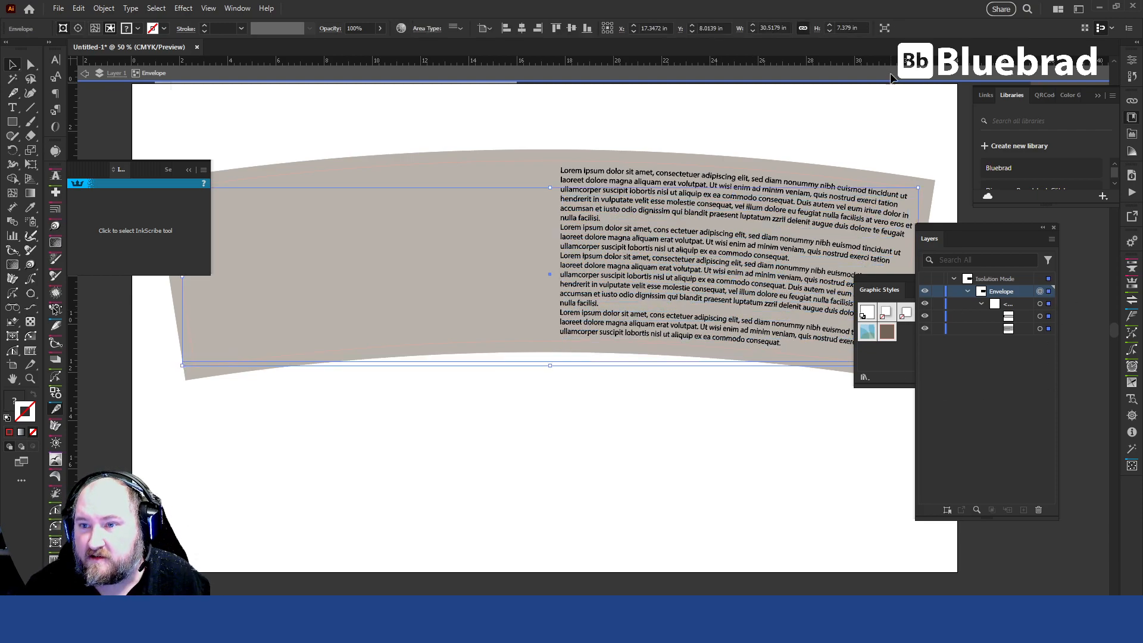
{"action": "left_click", "coordinate": [1048, 328]}
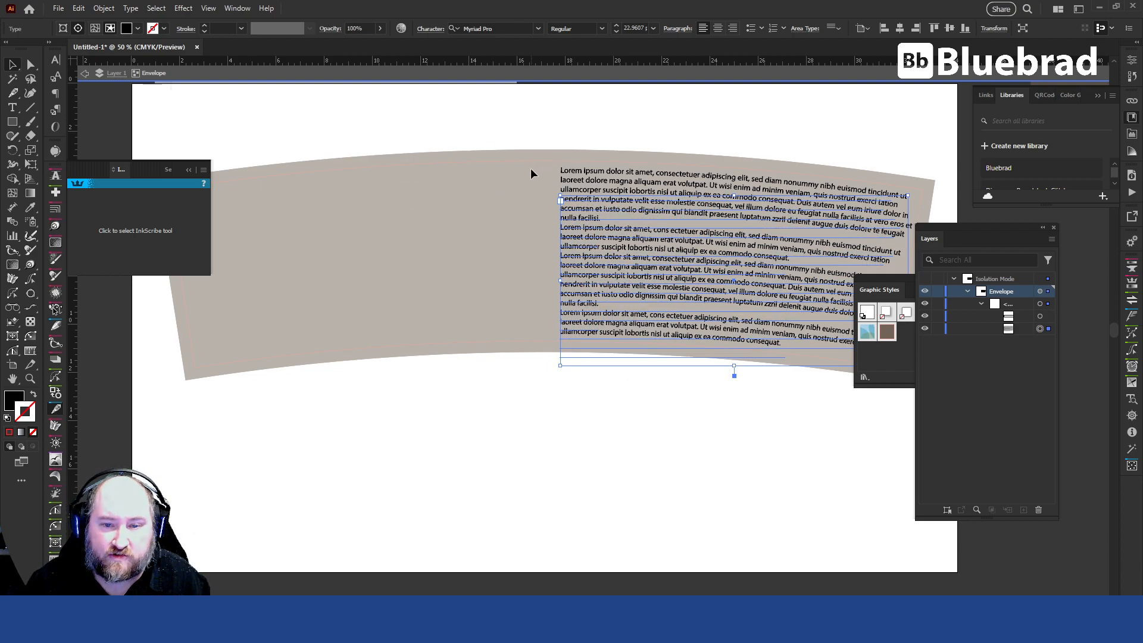
Try to stretch the envelope's clipping rectangle to about 9.69 in tall, undo the change and leave isolation.
{"action": "left_click", "coordinate": [1042, 316]}
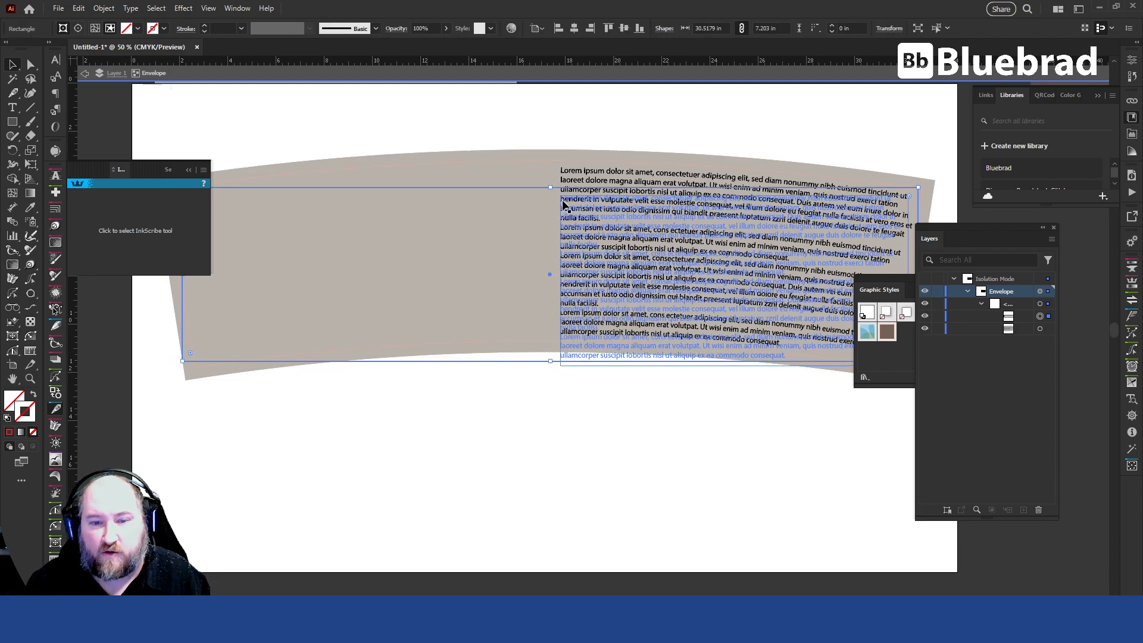
{"action": "left_click_drag", "start_coordinate": [550, 187], "coordinate": [553, 159]}
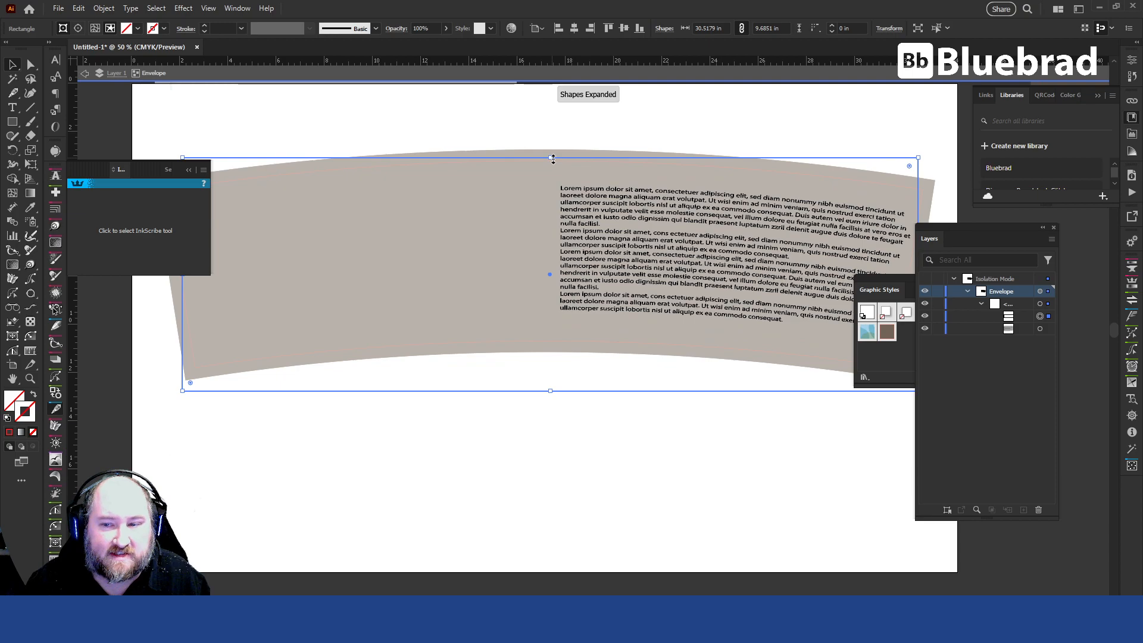
{"action": "key", "text": "ctrl+z"}
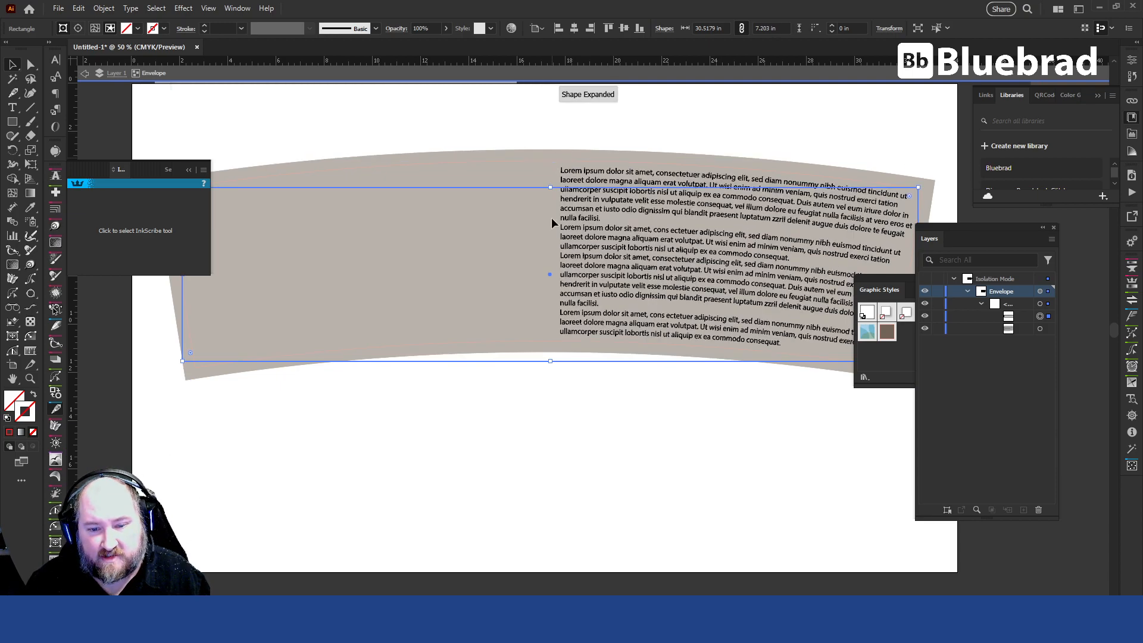
{"action": "double_click", "coordinate": [675, 402]}
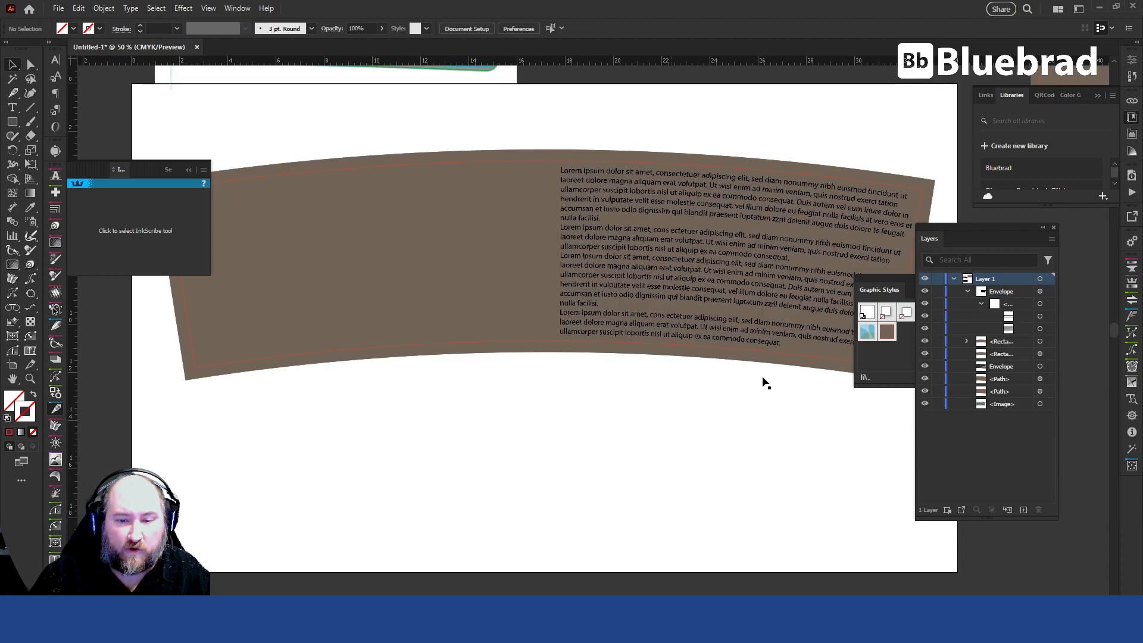
Replace the second placeholder paragraph inside the envelope with the word "Retype" on its own line, and finish text editing.
{"action": "scroll", "coordinate": [616, 205], "scroll_direction": "up", "scroll_amount": 5}
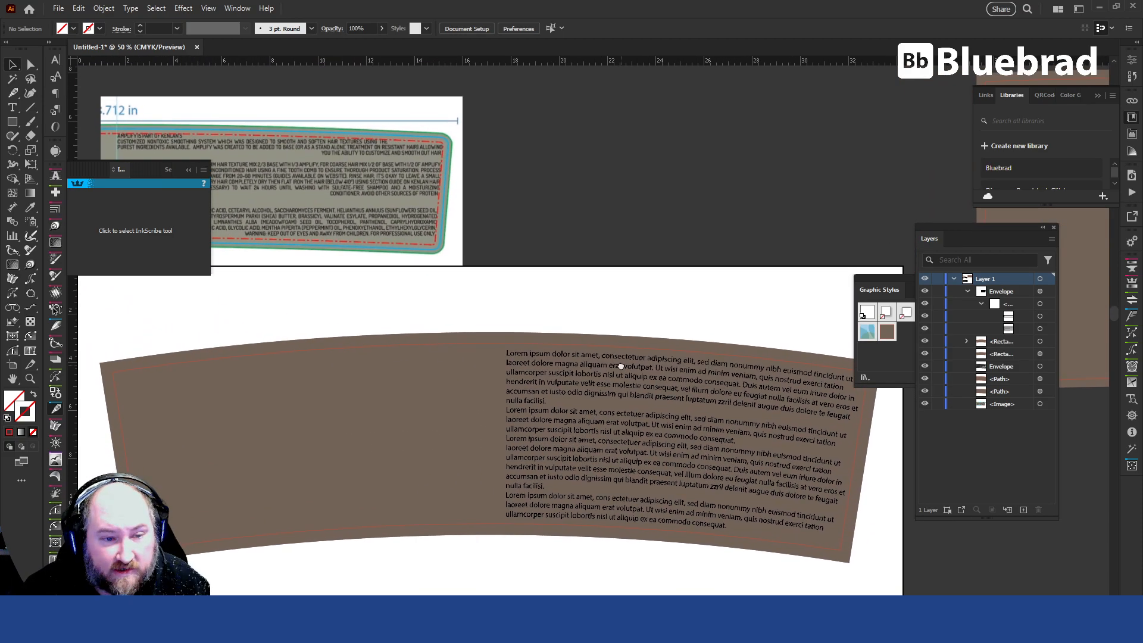
{"action": "left_click_drag", "start_coordinate": [620, 366], "coordinate": [501, 264]}
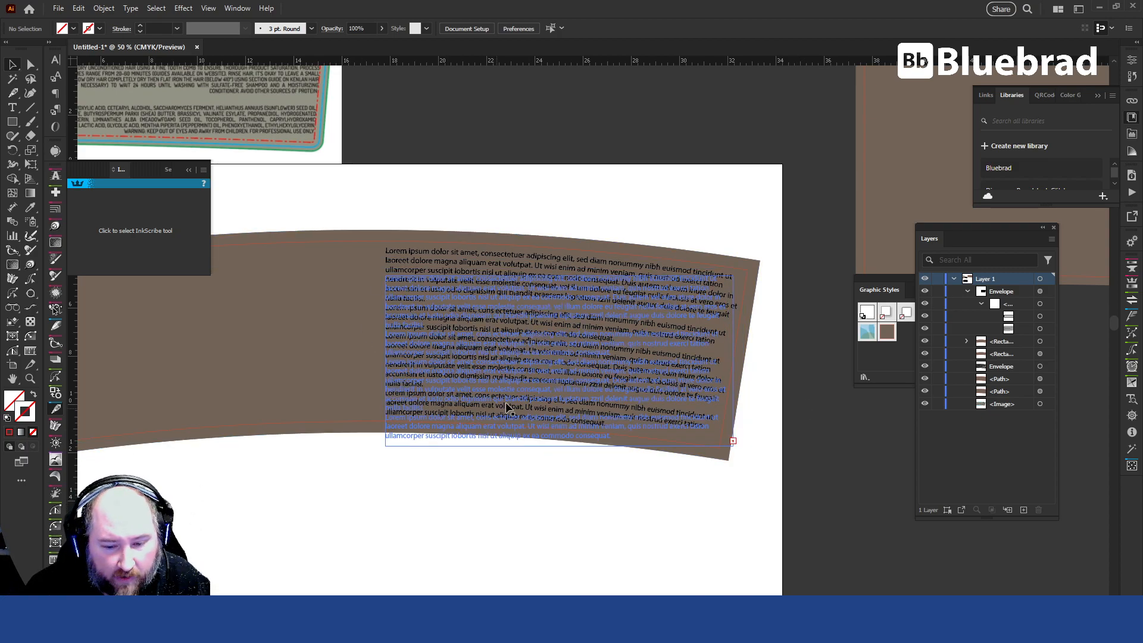
{"action": "left_click", "coordinate": [536, 417]}
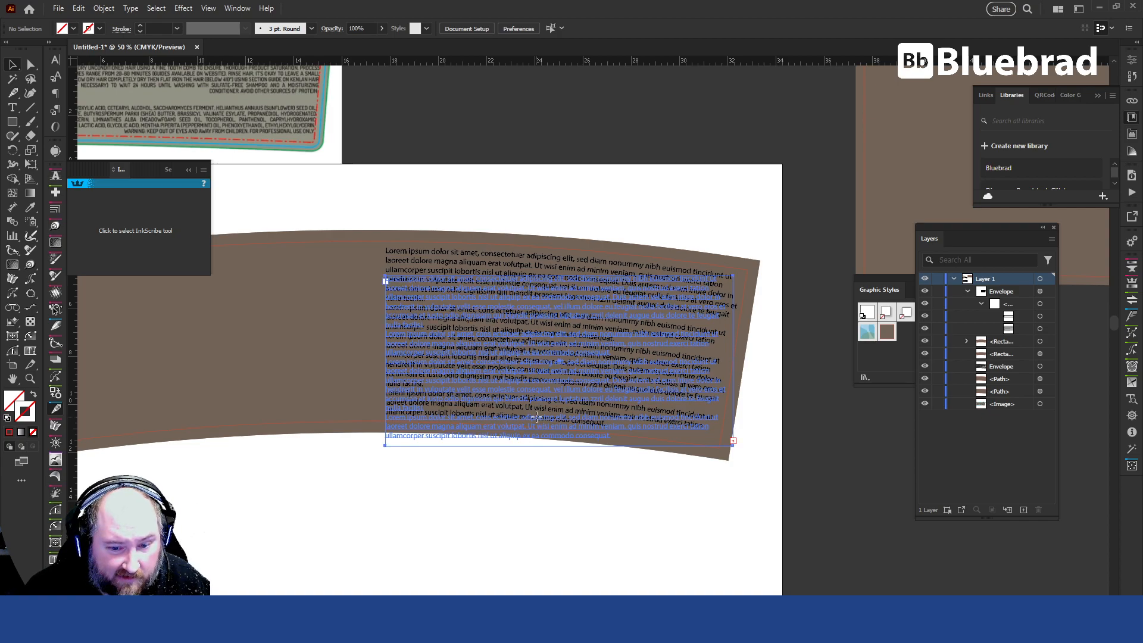
{"action": "key", "text": "t"}
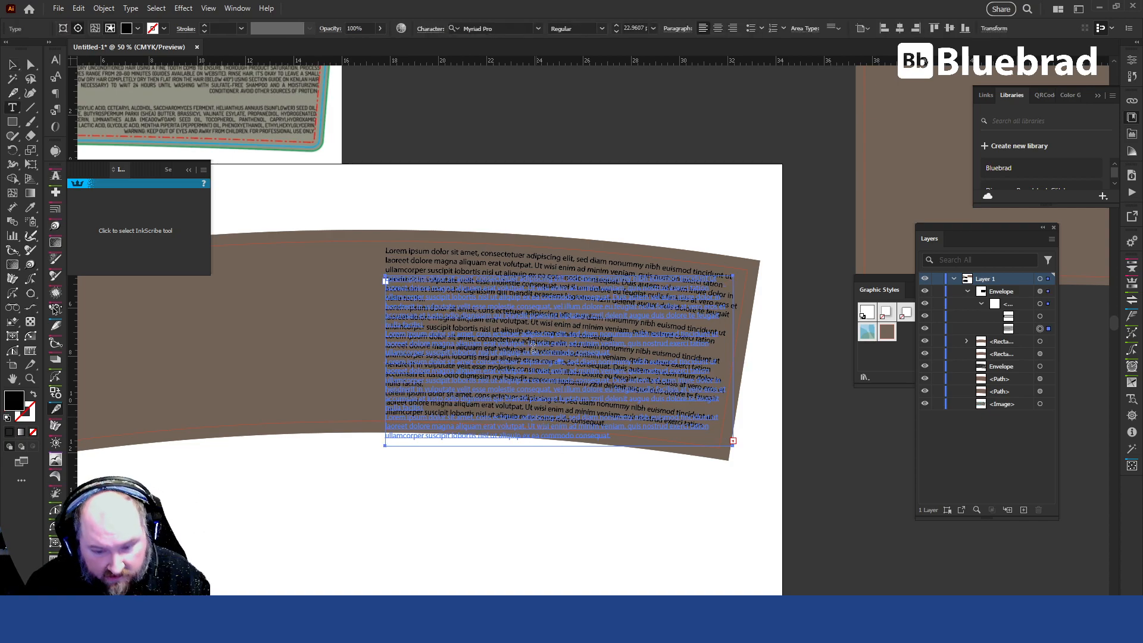
{"action": "triple_click", "coordinate": [532, 334]}
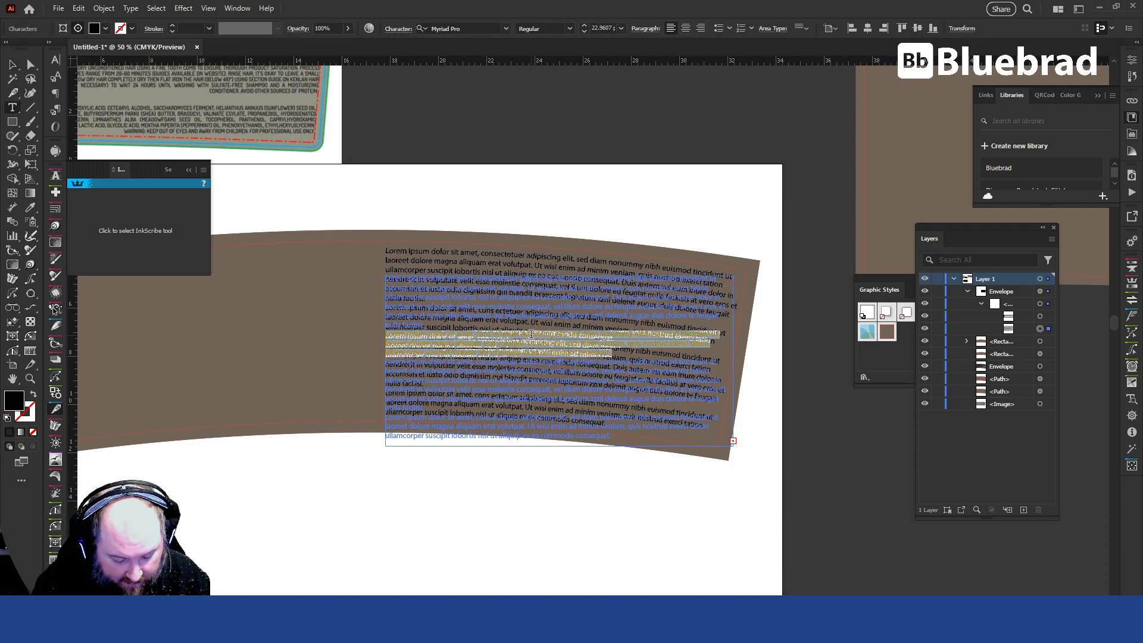
{"action": "key", "text": "ctrl+v"}
{"action": "type", "text": "type"}
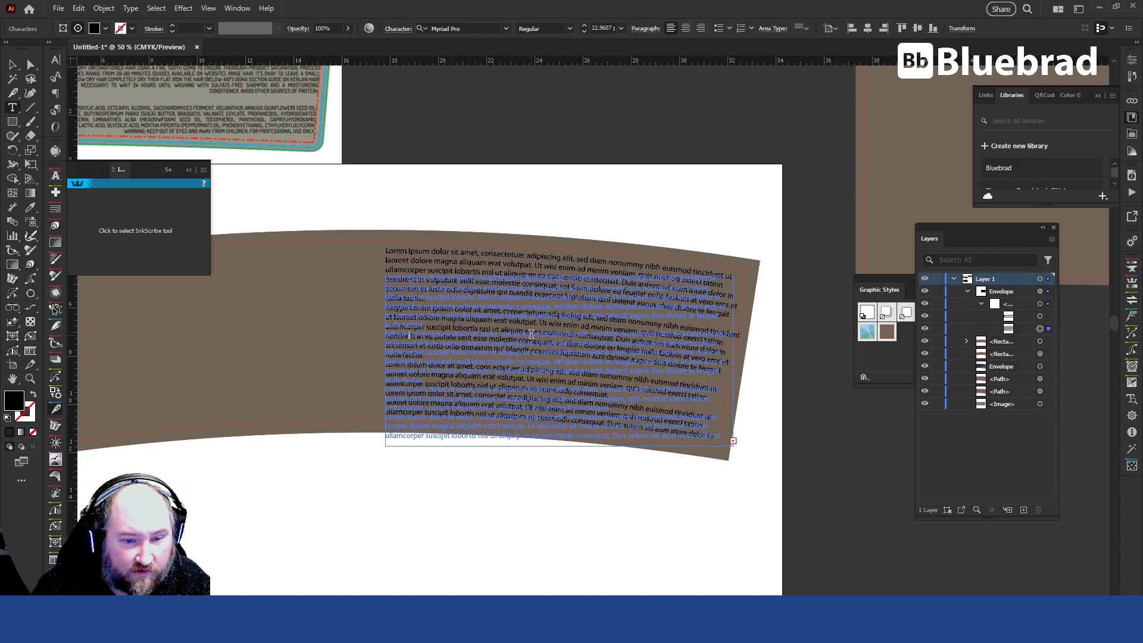
{"action": "key", "text": "Return"}
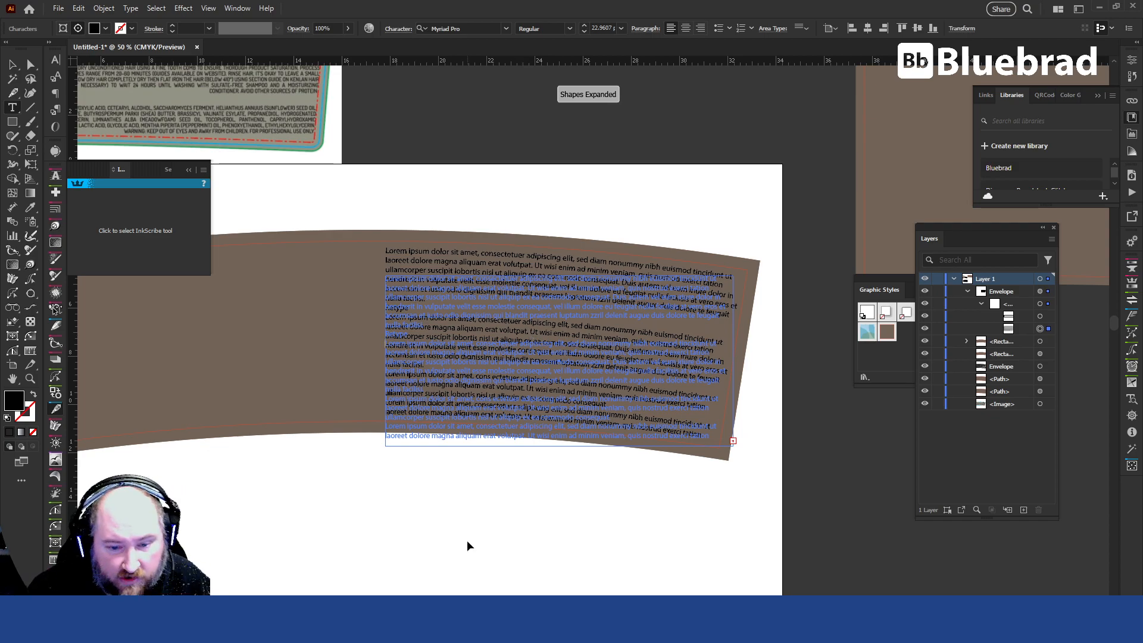
{"action": "key", "text": "Escape"}
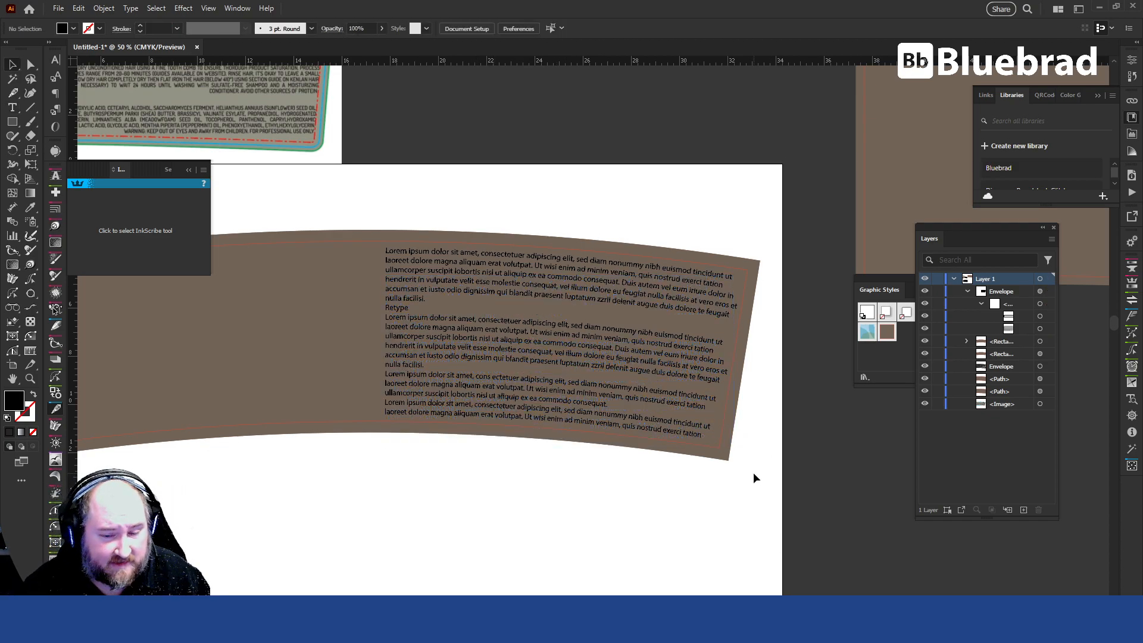
With nothing selected, draw a black circle about 4.53 in across above the brown curved label.
{"action": "scroll", "coordinate": [602, 400], "scroll_direction": "left", "scroll_amount": 5}
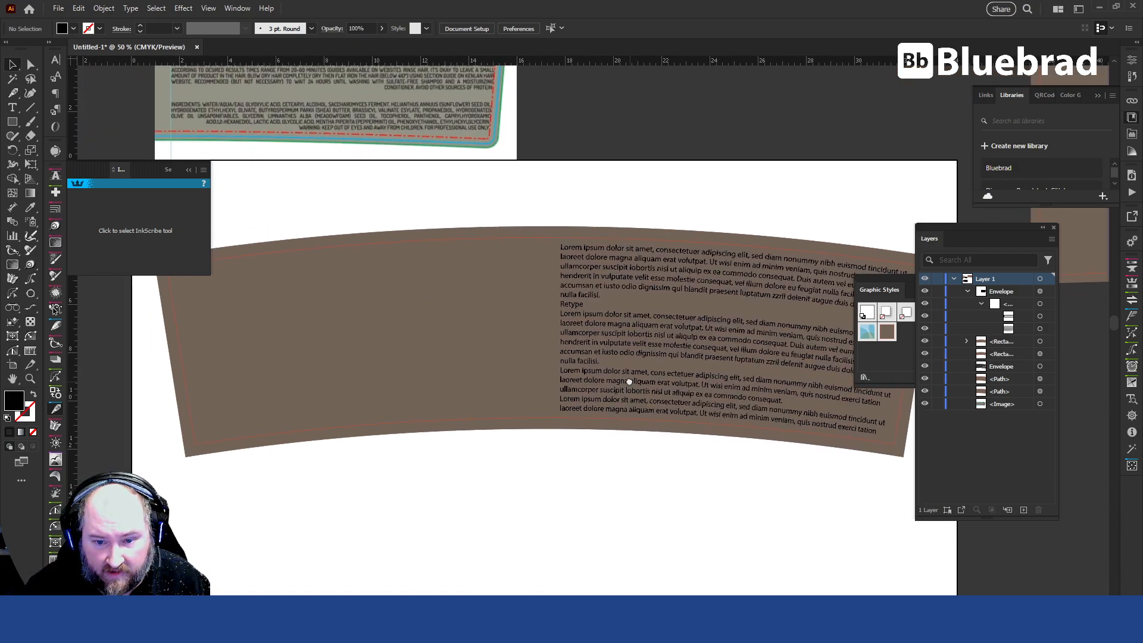
{"action": "left_click", "coordinate": [1040, 329]}
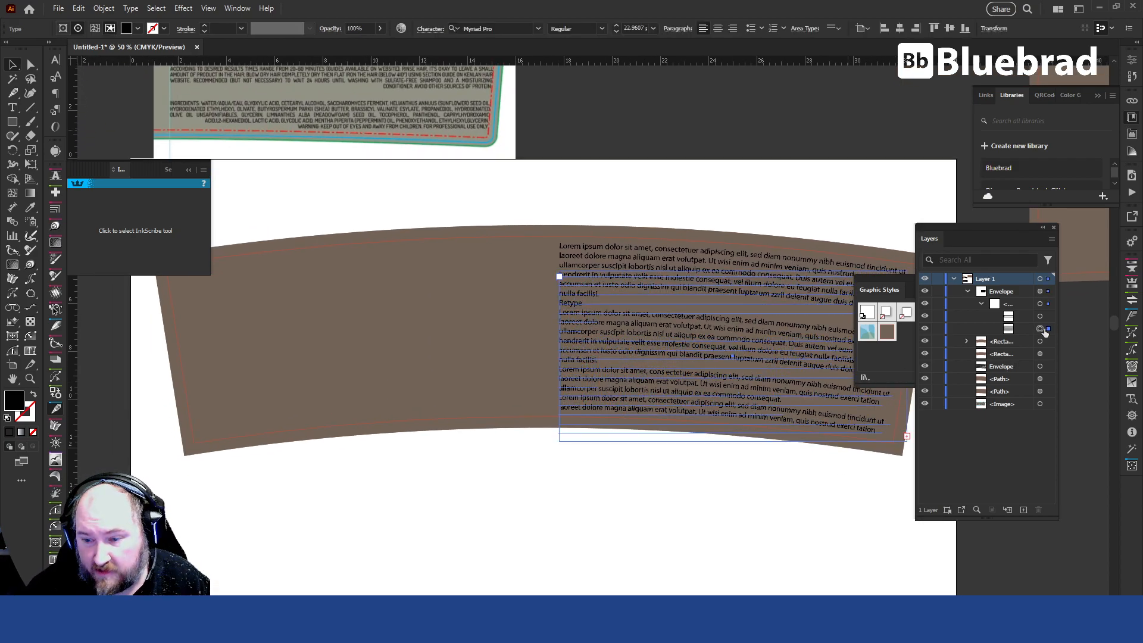
{"action": "key", "text": "ctrl+shift+a"}
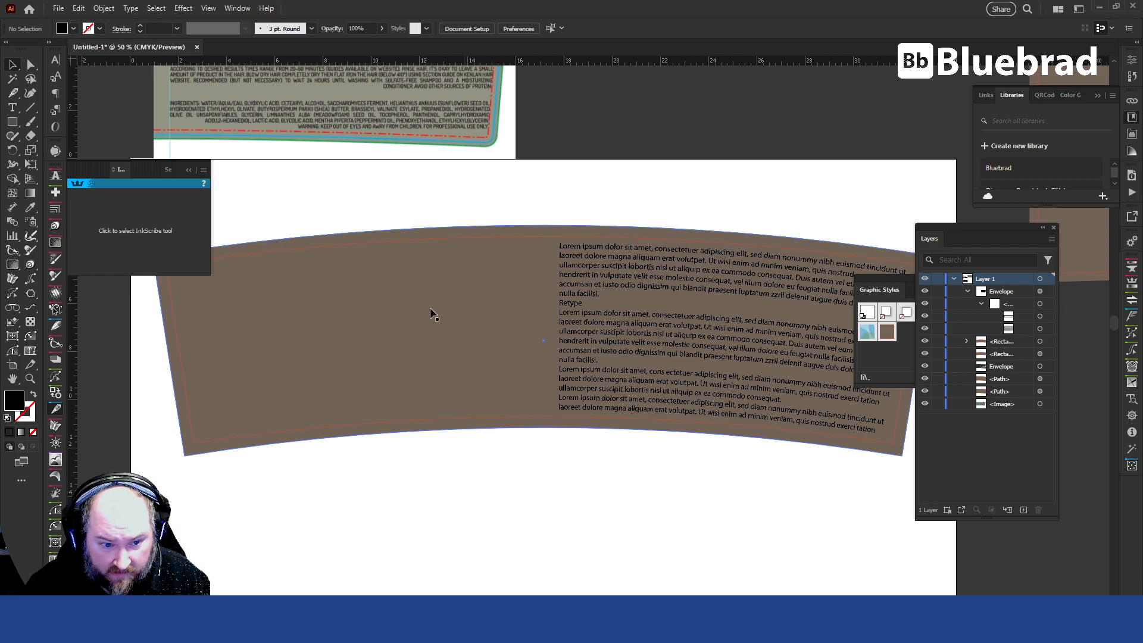
{"action": "left_click", "coordinate": [12, 122]}
{"action": "left_click", "coordinate": [65, 150]}
{"action": "left_click_drag", "start_coordinate": [600, 120], "coordinate": [655, 158]}
{"action": "scroll", "coordinate": [653, 234], "scroll_direction": "up", "scroll_amount": 3}
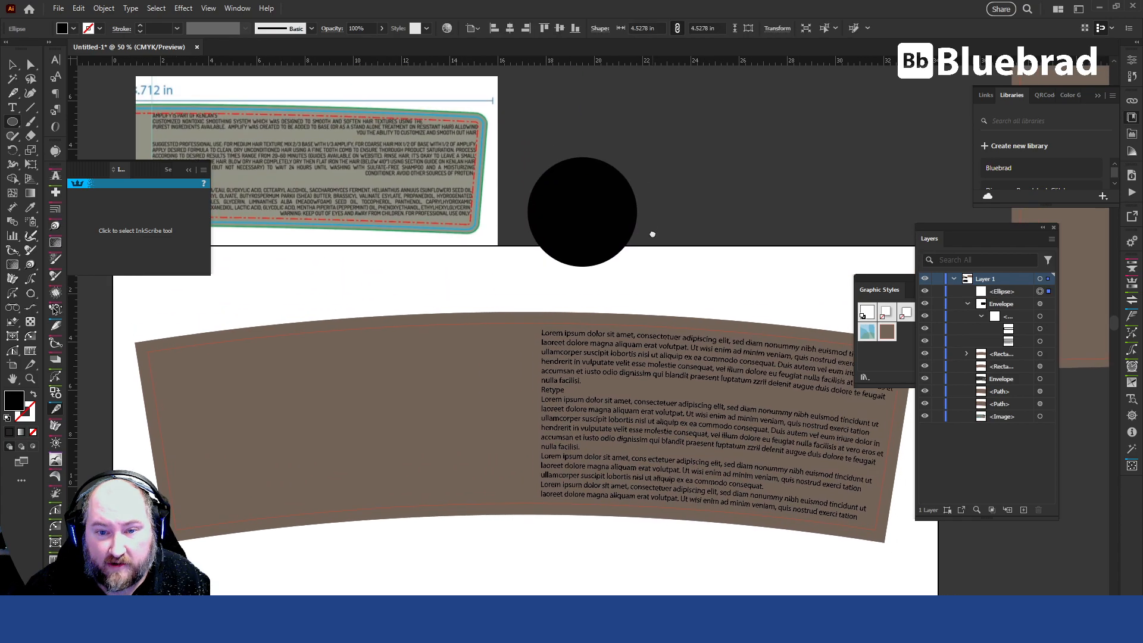
Draw a black five-pointed star about 5.39 in wide and 5.12 in high, centred over the black circle.
{"action": "left_click", "coordinate": [12, 122]}
{"action": "left_click", "coordinate": [62, 178]}
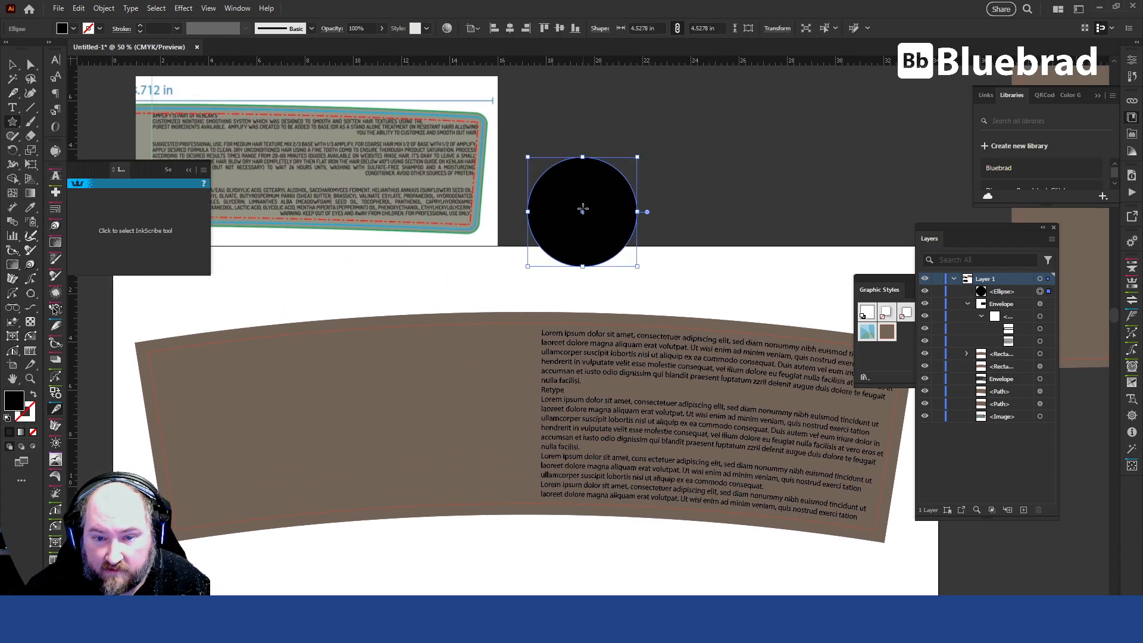
{"action": "left_click_drag", "start_coordinate": [663, 209], "coordinate": [590, 221]}
{"action": "key", "text": "v"}
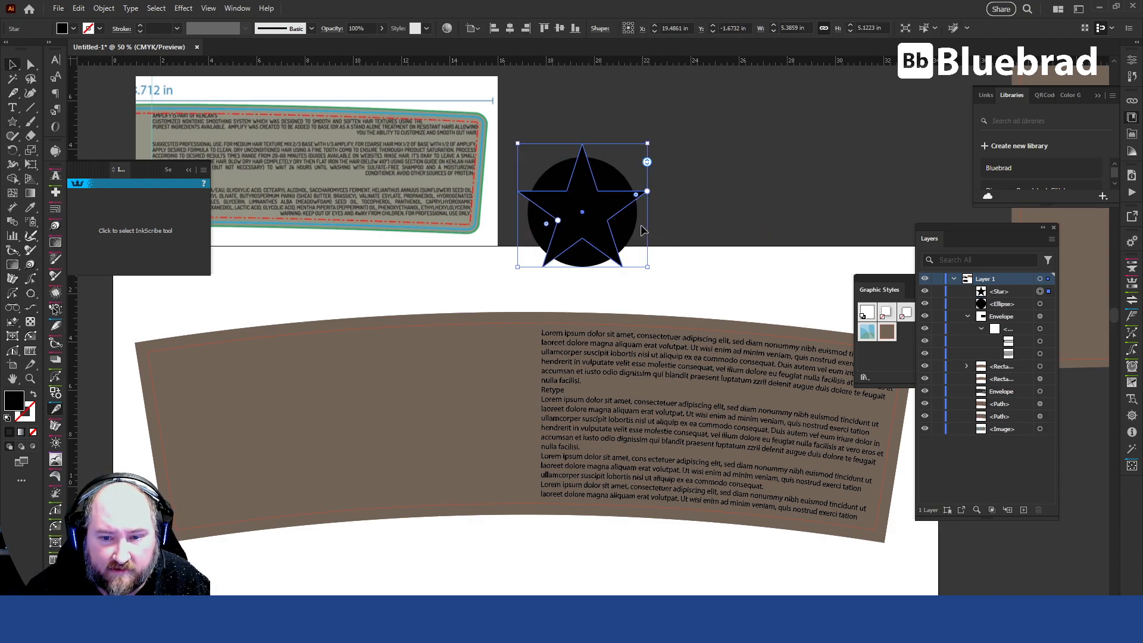
Combine the black star and circle with Exclude so that their overlap is cut out, and deselect the result.
{"action": "left_click", "coordinate": [639, 229], "text": "shift"}
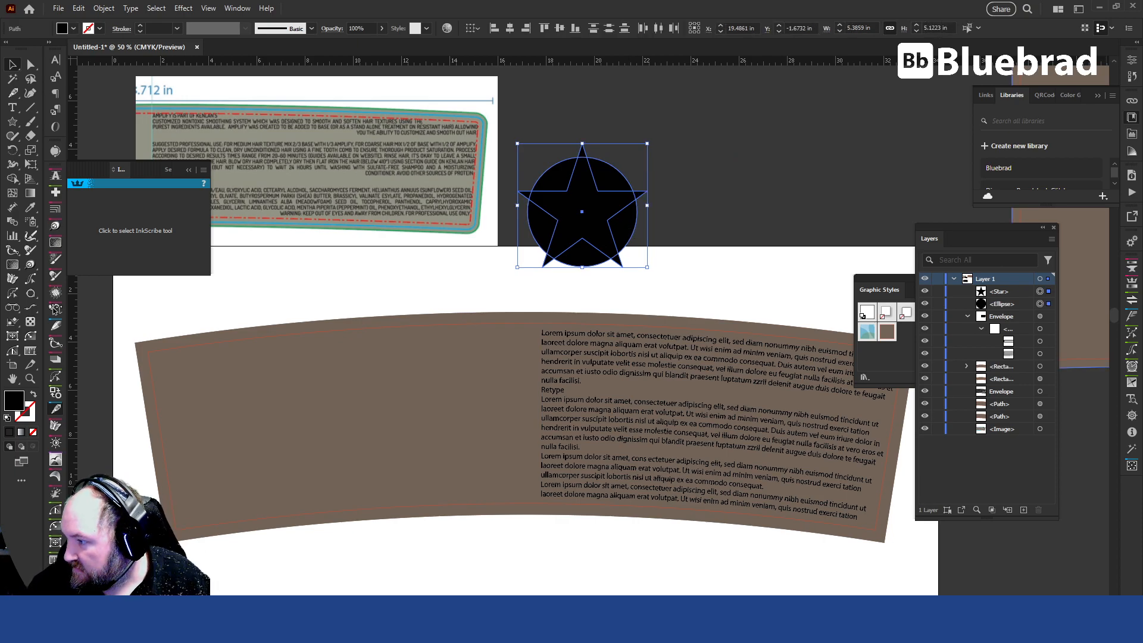
{"action": "key", "text": "ctrl+g"}
{"action": "left_click", "coordinate": [705, 171]}
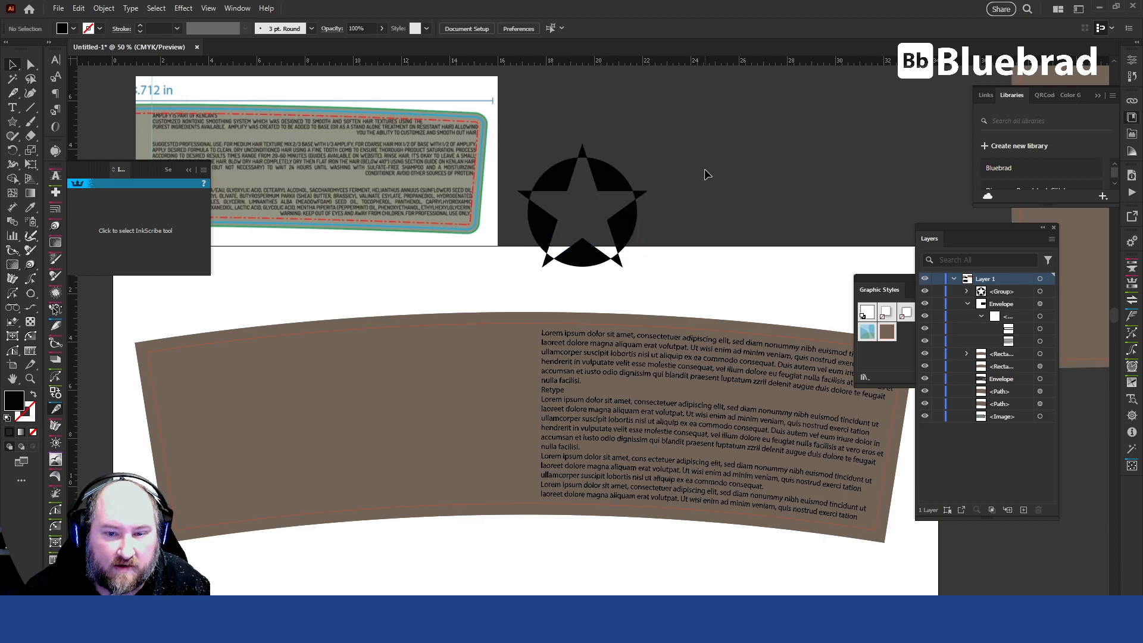
Move the star-and-circle group onto the empty left half of the brown label and place it inside the envelope's contents.
{"action": "left_click", "coordinate": [623, 174]}
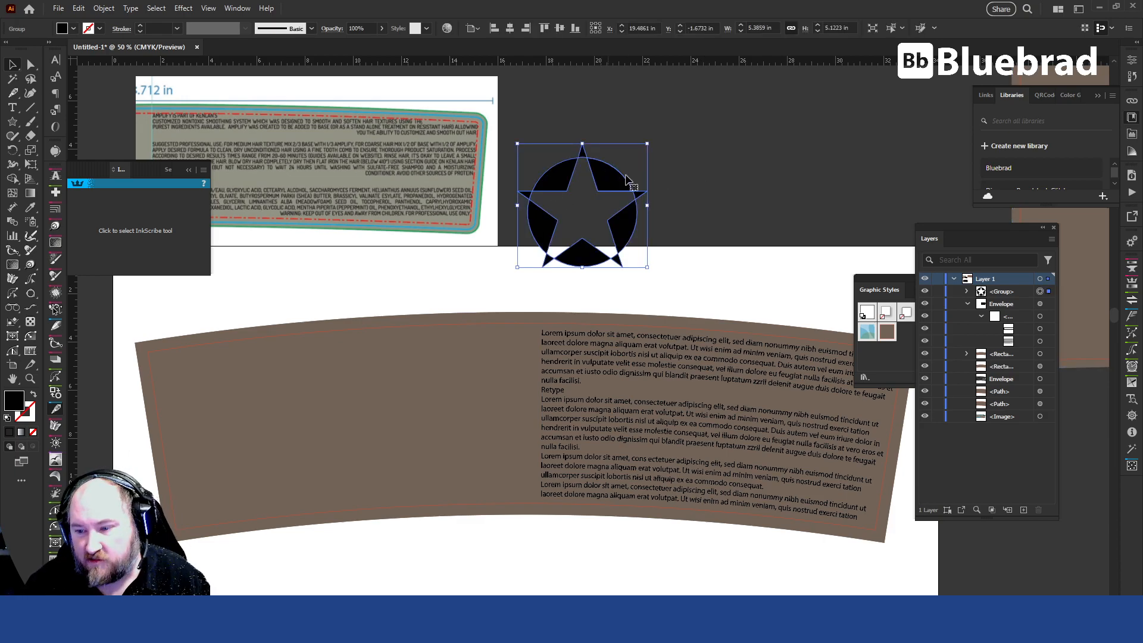
{"action": "left_click_drag", "start_coordinate": [573, 201], "coordinate": [373, 385]}
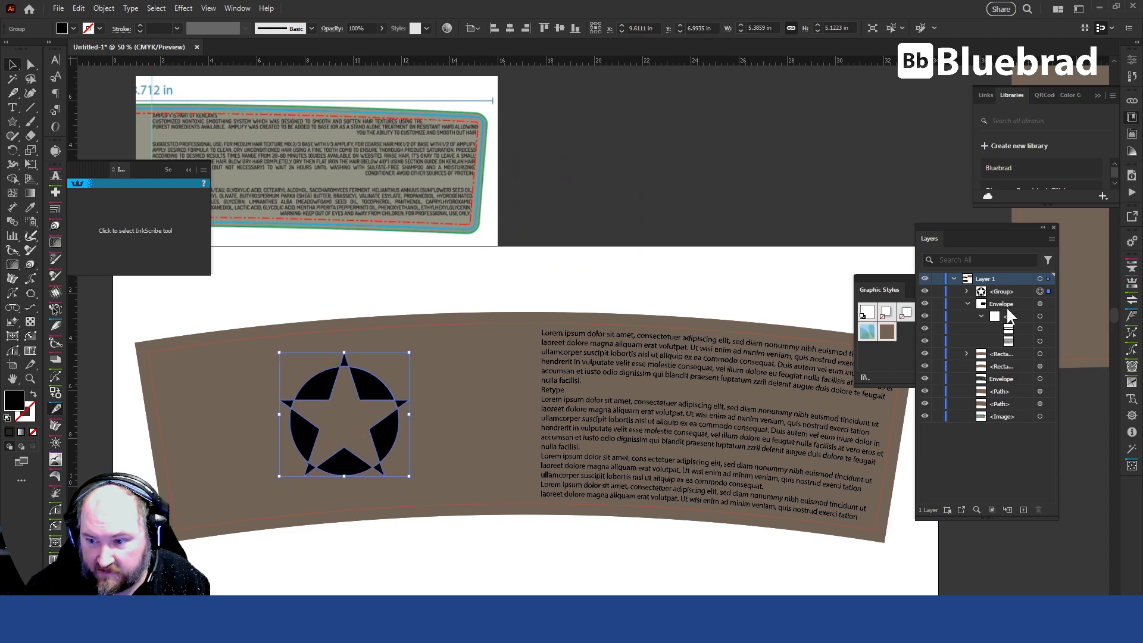
{"action": "left_click_drag", "start_coordinate": [1010, 294], "coordinate": [1014, 339]}
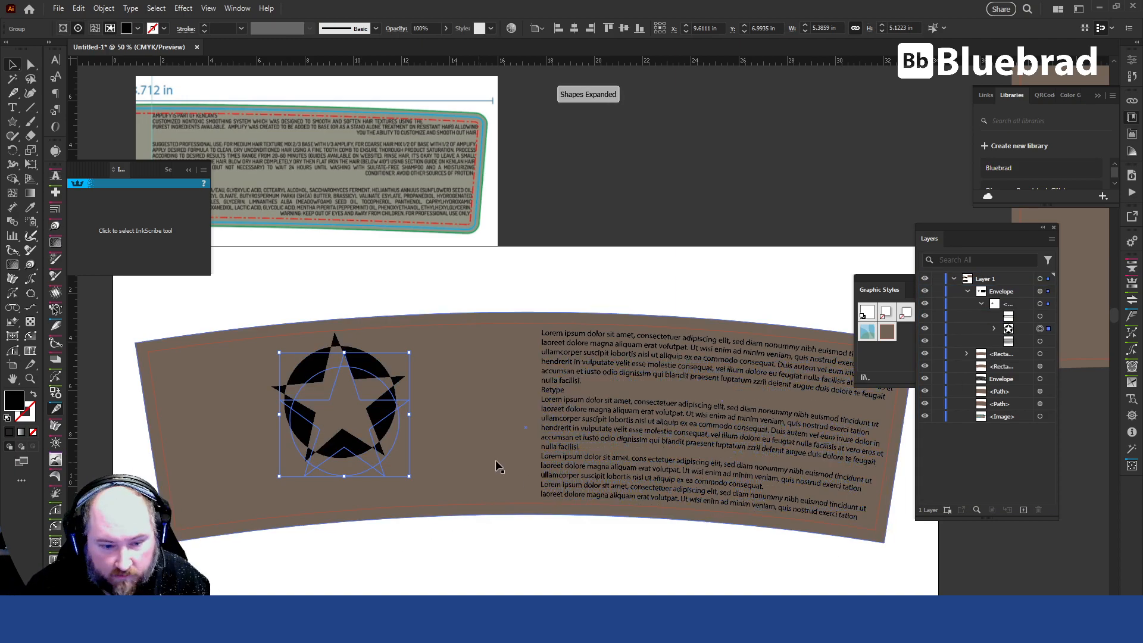
Nudge the star-and-circle group down within the envelope to a Y position of about 7.6 in, and deselect it.
{"action": "key", "text": "Down"}
{"action": "key", "text": "Down"}
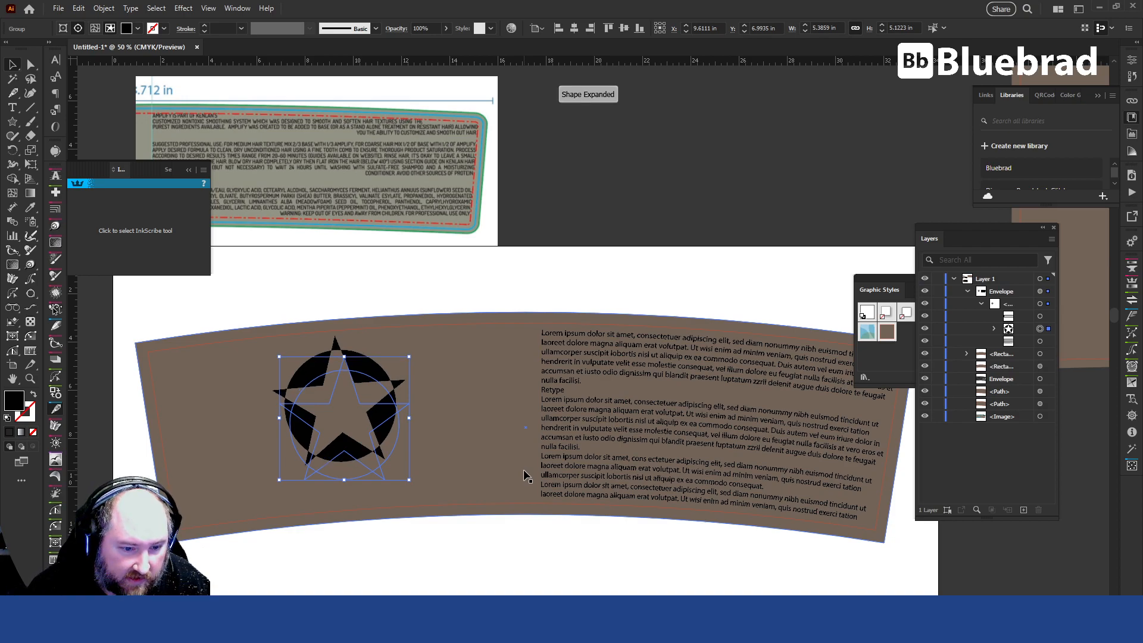
{"action": "key", "text": "Down"}
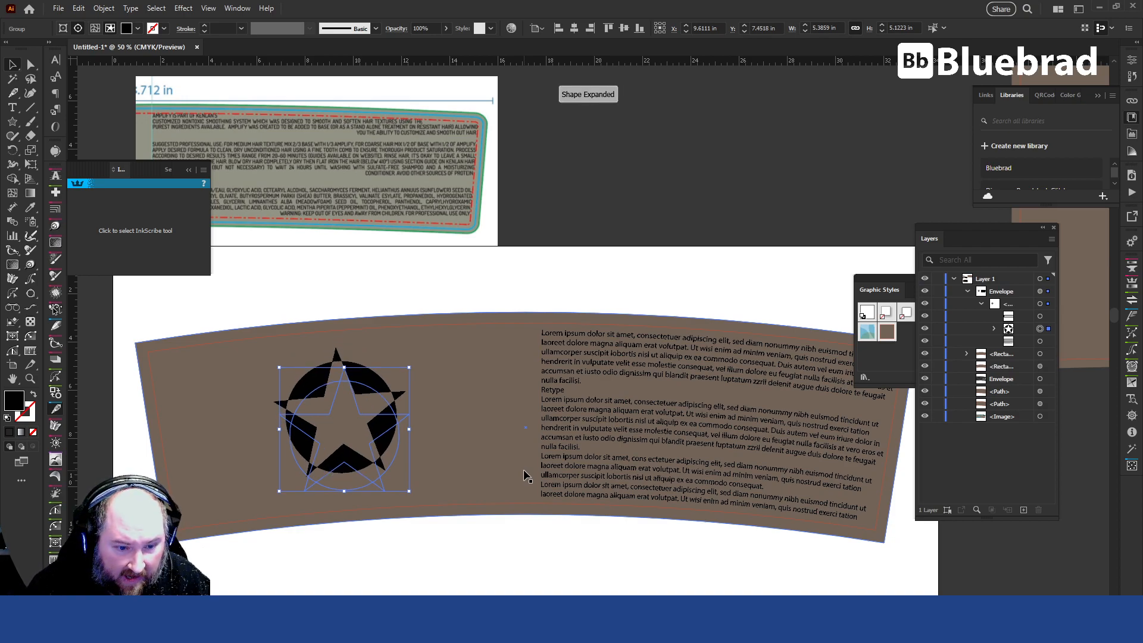
{"action": "key", "text": "Down"}
{"action": "left_click", "coordinate": [423, 274]}
{"action": "left_click_drag", "start_coordinate": [494, 489], "coordinate": [715, 368]}
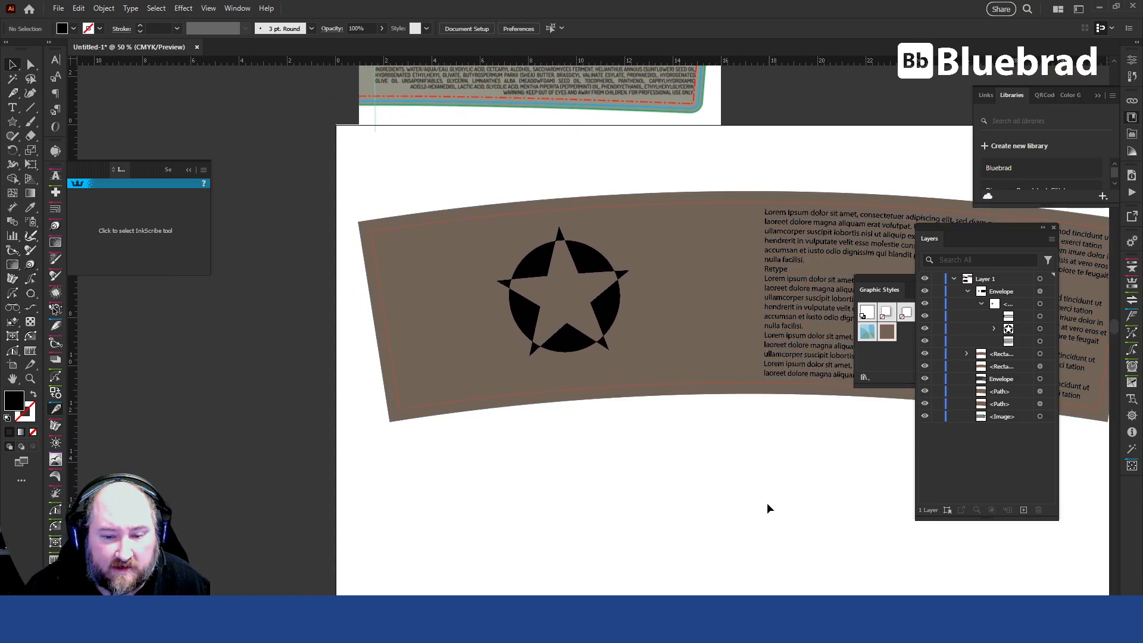
{"action": "left_click_drag", "start_coordinate": [783, 503], "coordinate": [535, 490]}
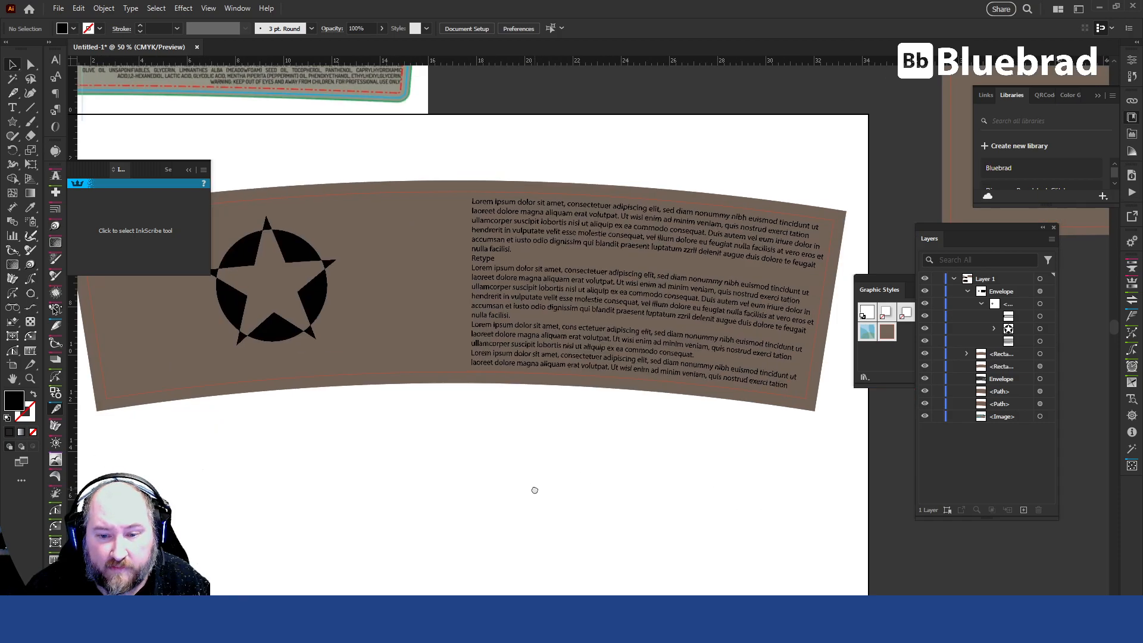
{"action": "left_click_drag", "start_coordinate": [388, 209], "coordinate": [511, 357]}
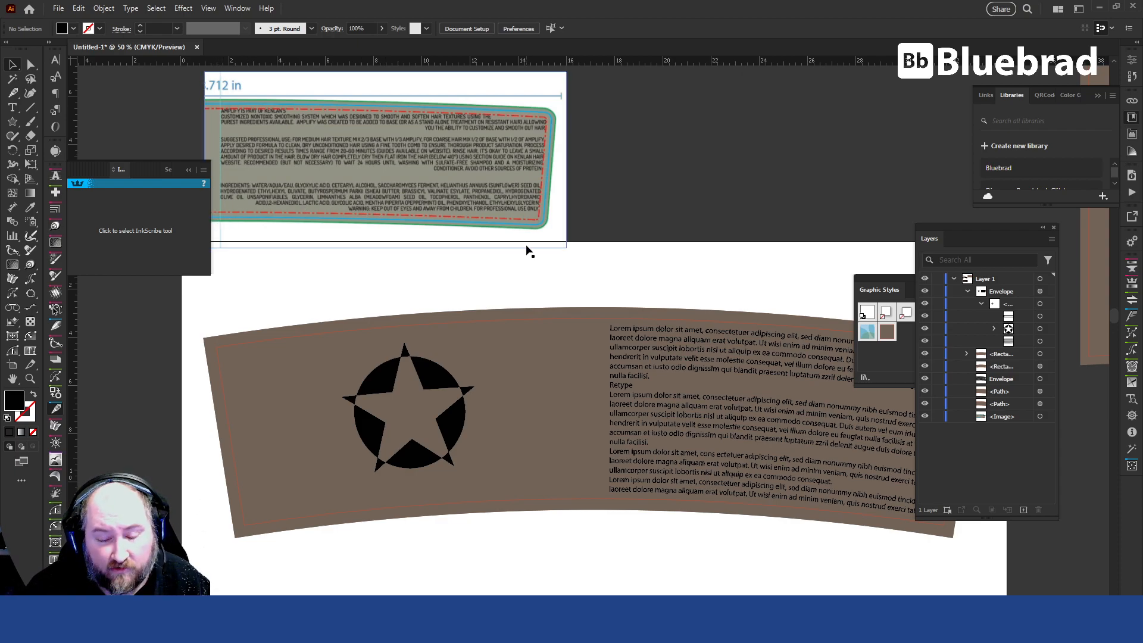
{"action": "left_click_drag", "start_coordinate": [695, 492], "coordinate": [592, 349]}
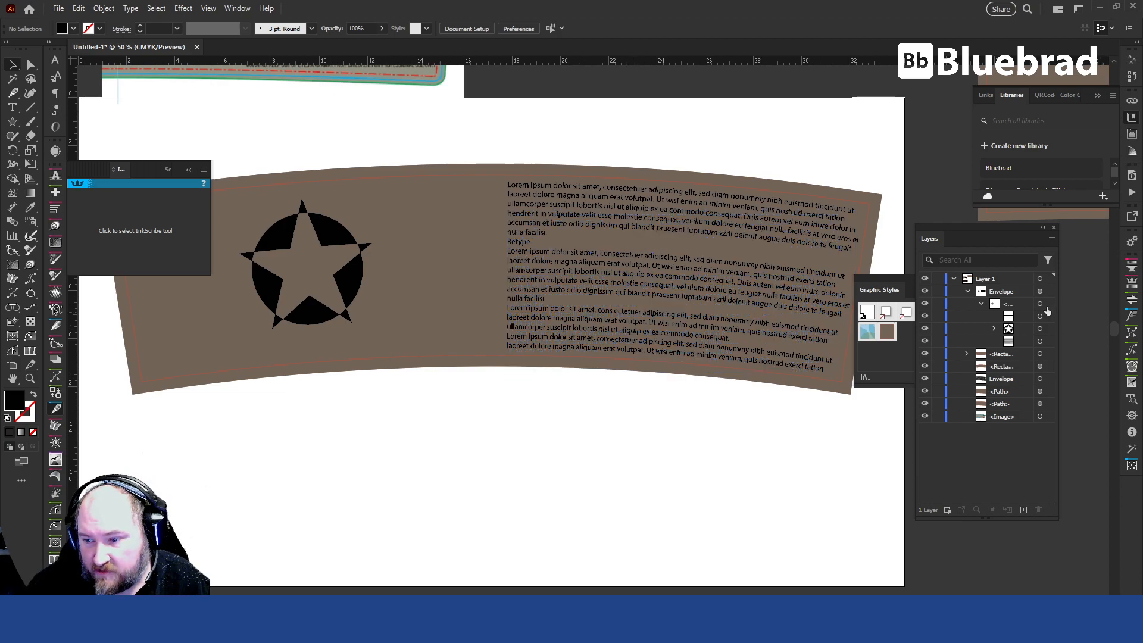
Try bend values between 8% and 12% for the envelope's Arc warp, apply 10%, and put the Appearance settings away.
{"action": "left_click", "coordinate": [1049, 290]}
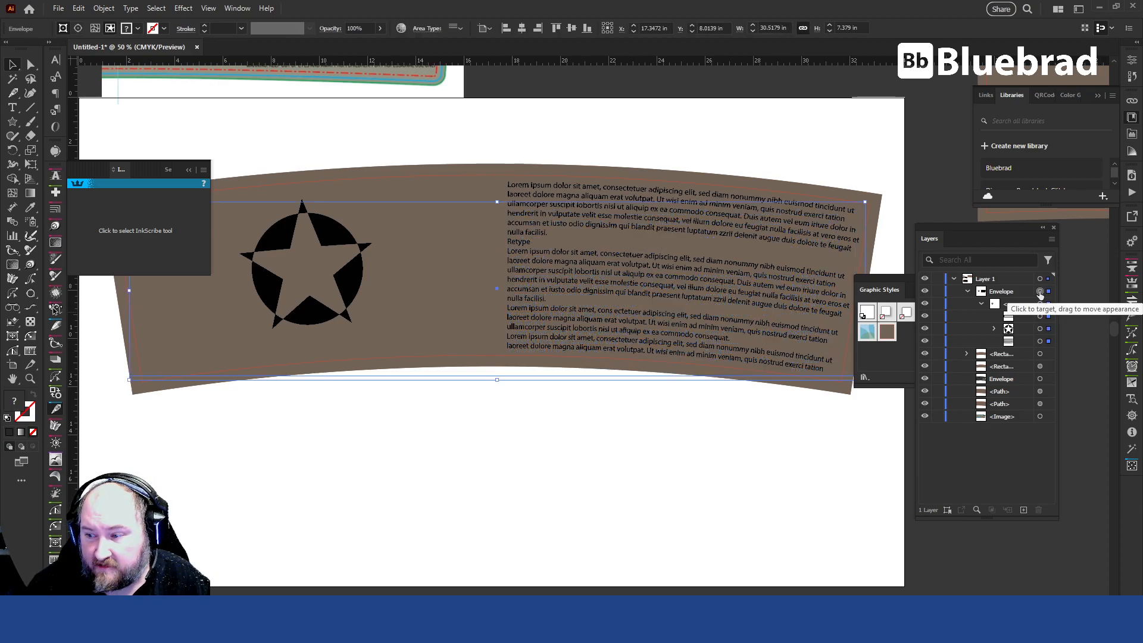
{"action": "left_click_drag", "start_coordinate": [1142, 250], "coordinate": [589, 271]}
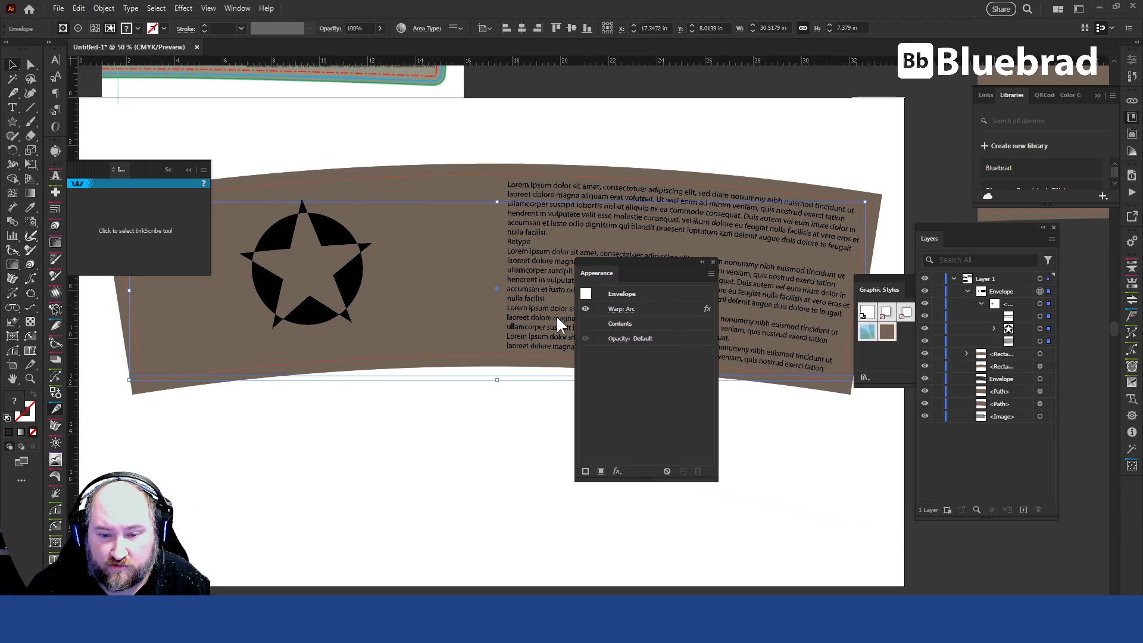
{"action": "left_click", "coordinate": [621, 311]}
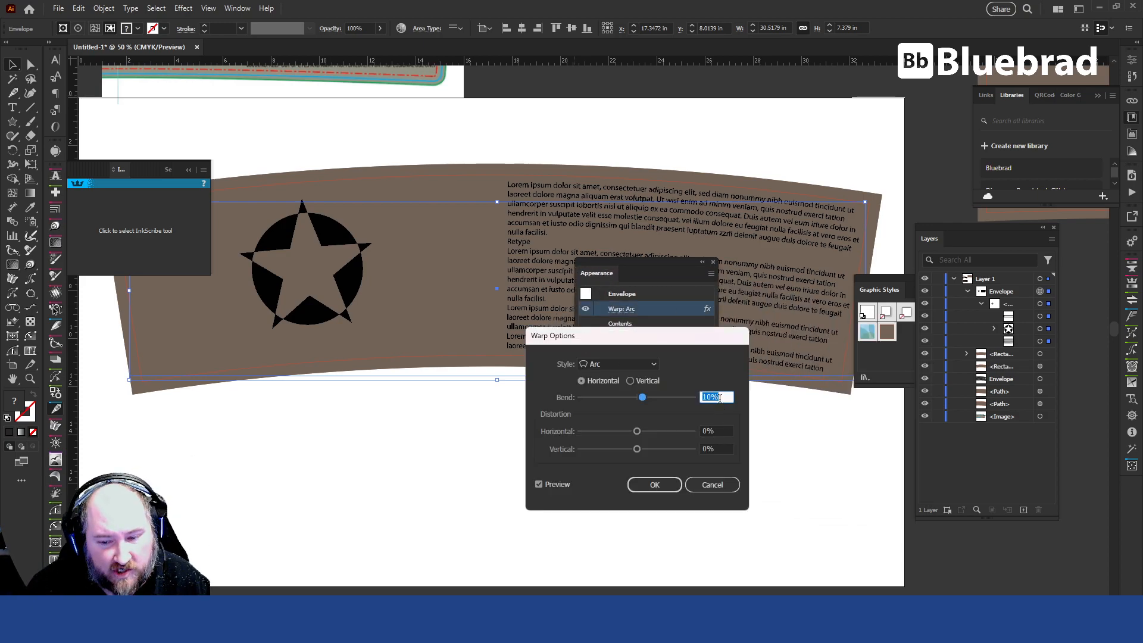
{"action": "key", "text": "Up"}
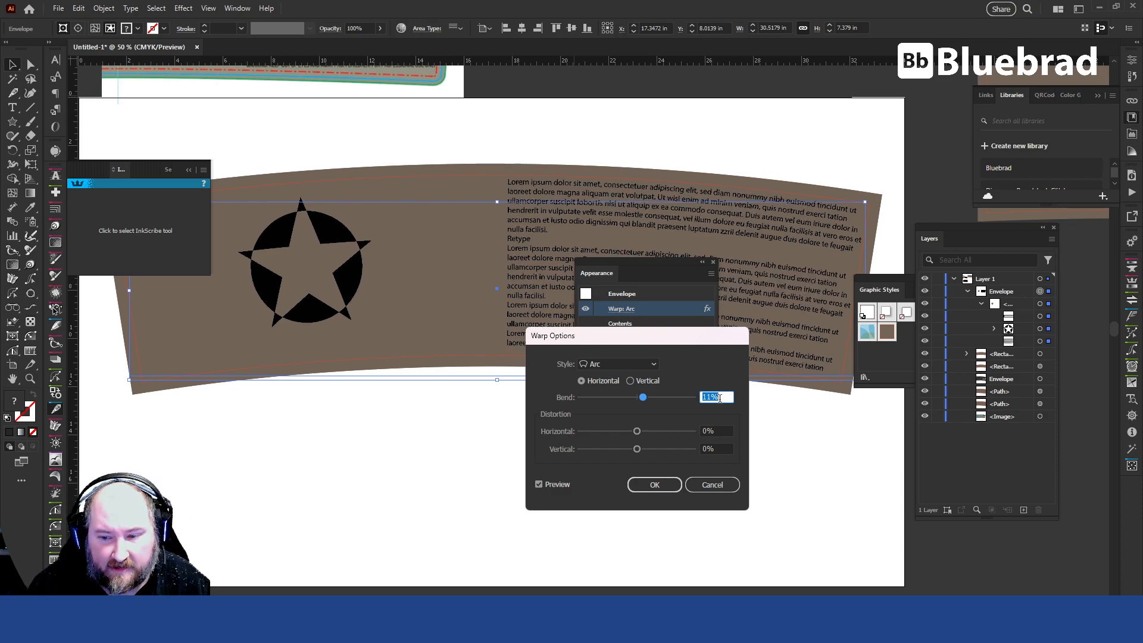
{"action": "key", "text": "Up"}
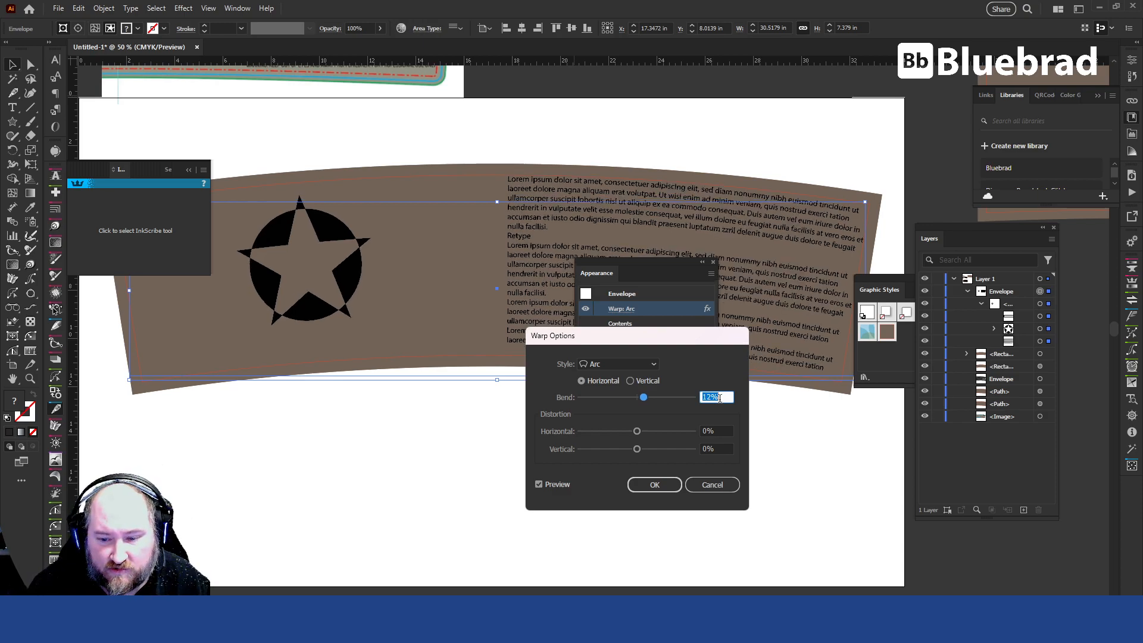
{"action": "key", "text": "Down"}
{"action": "key", "text": "Down"}
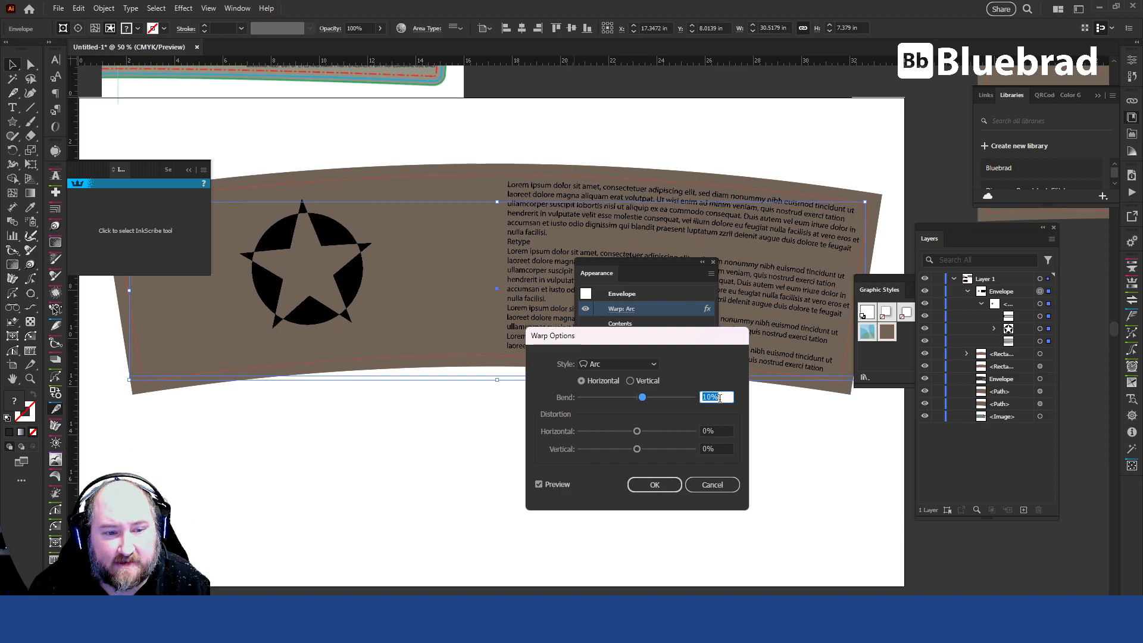
{"action": "key", "text": "Down"}
{"action": "key", "text": "Down"}
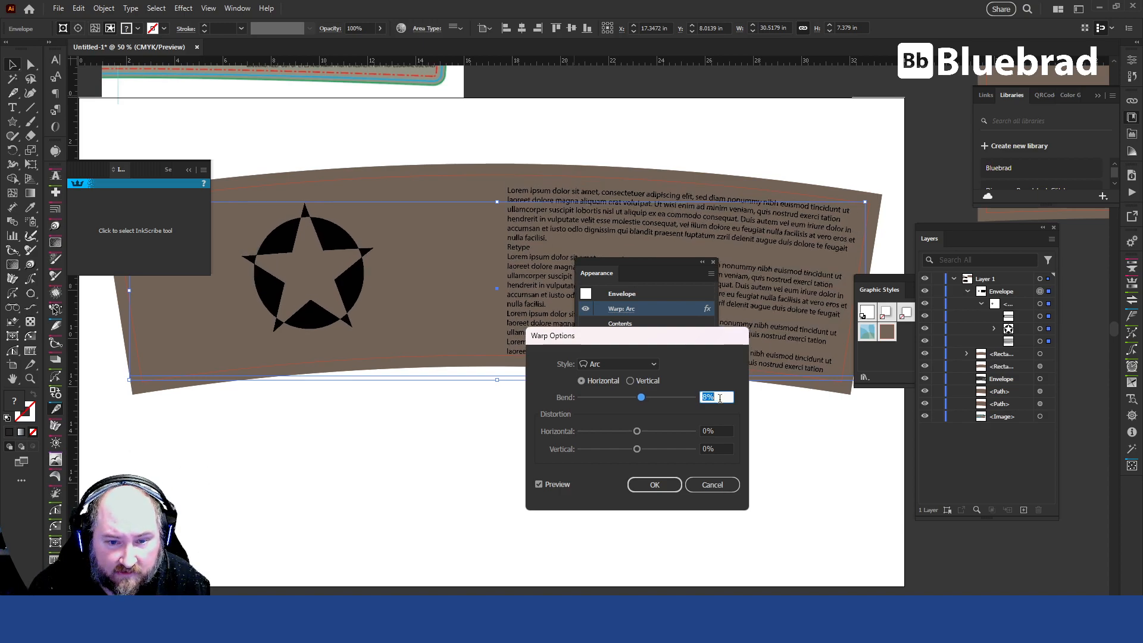
{"action": "key", "text": "Down"}
{"action": "key", "text": "Up"}
{"action": "key", "text": "Up"}
{"action": "key", "text": "Up"}
{"action": "key", "text": "Up"}
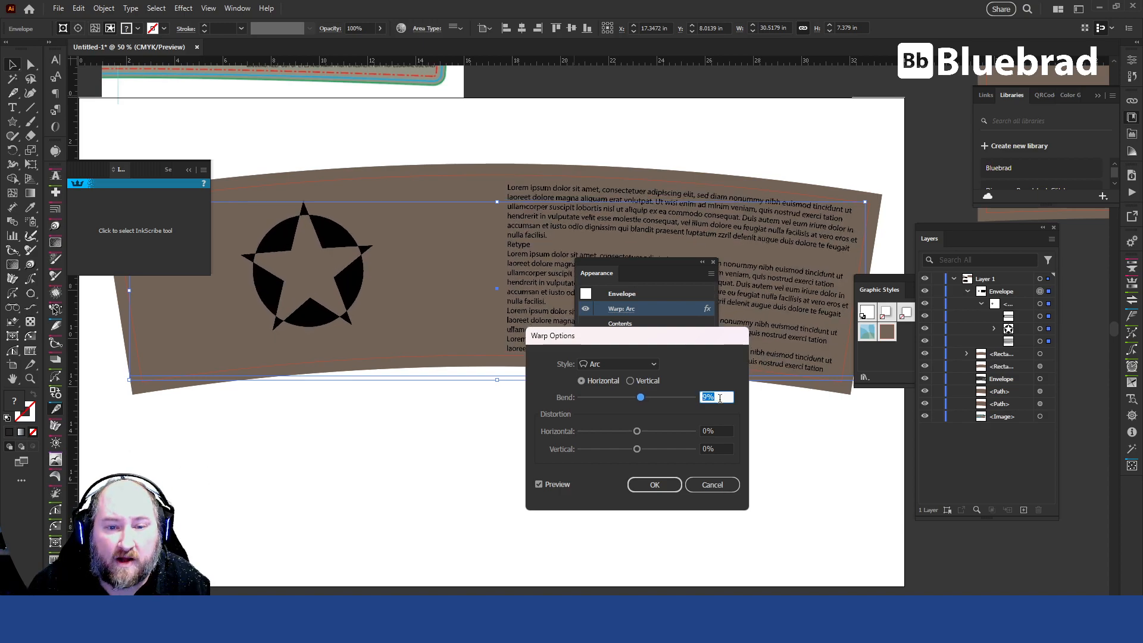
{"action": "key", "text": "Down"}
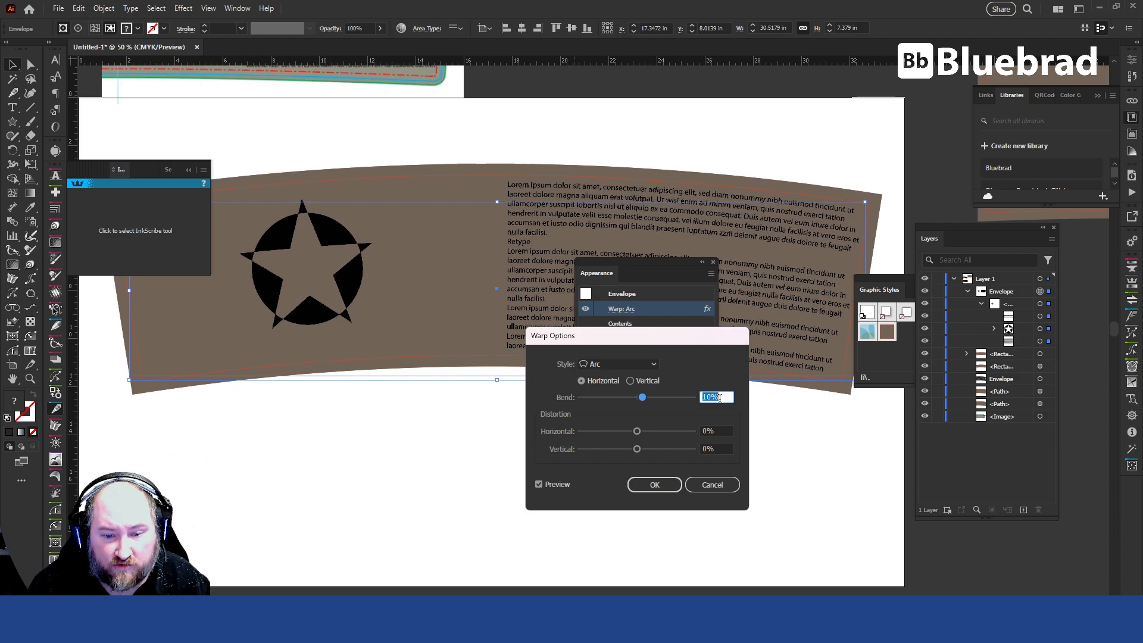
{"action": "left_click", "coordinate": [656, 486]}
{"action": "left_click_drag", "start_coordinate": [650, 262], "coordinate": [864, 279]}
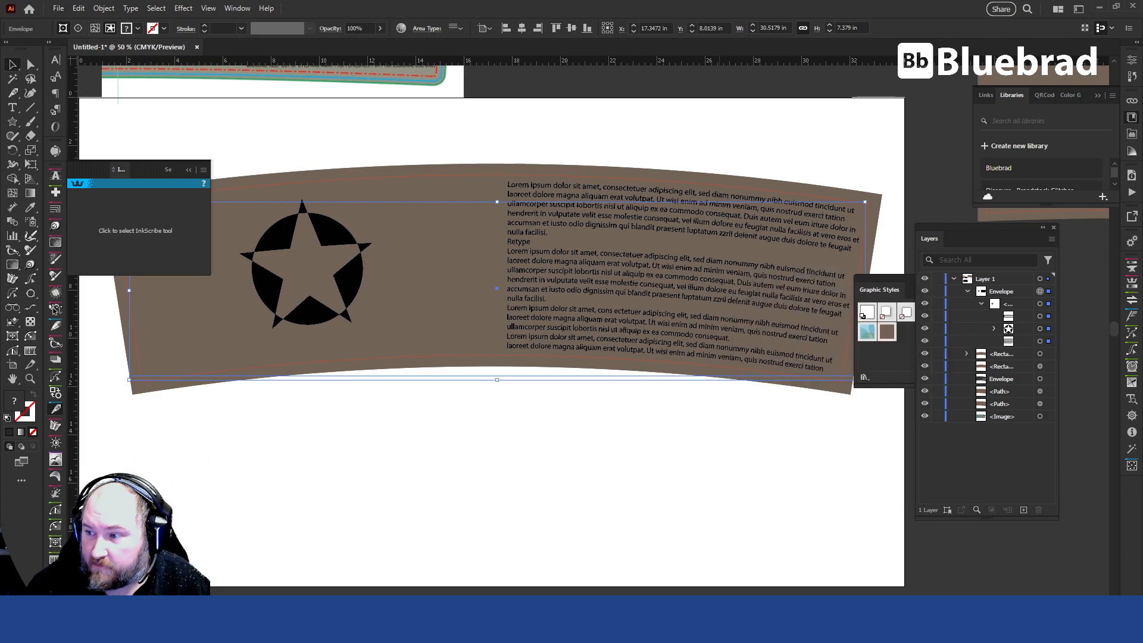
Reshape the star logo's upper-right black wedge by pulling its inner corner anchor across the star to about X 8.6 in, Y 8.2 in.
{"action": "left_click", "coordinate": [1049, 327]}
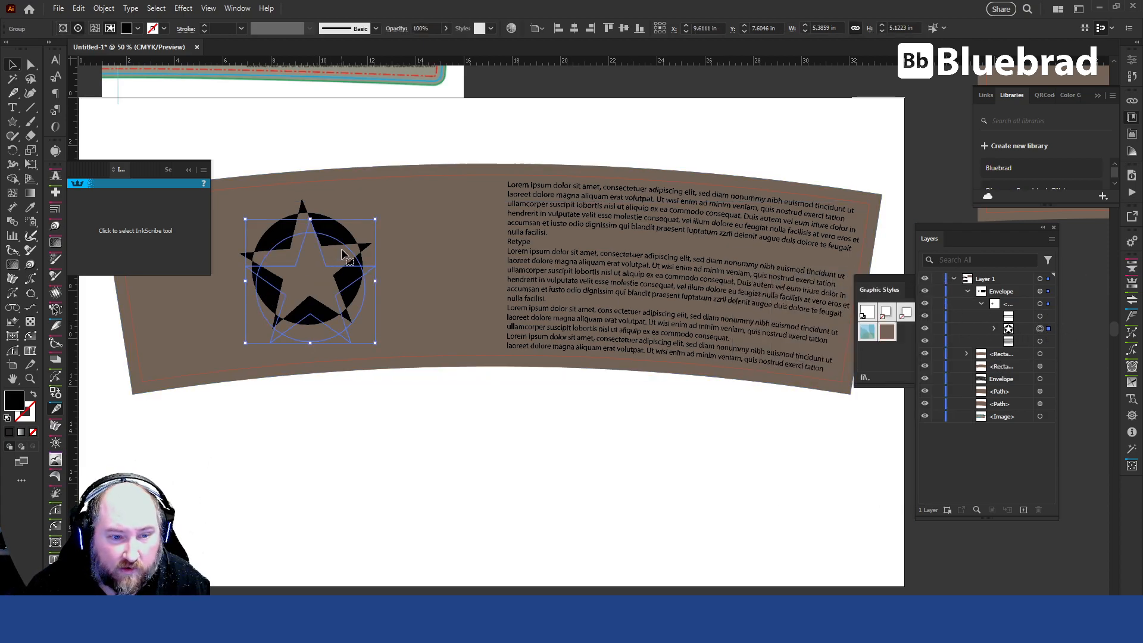
{"action": "key", "text": "a"}
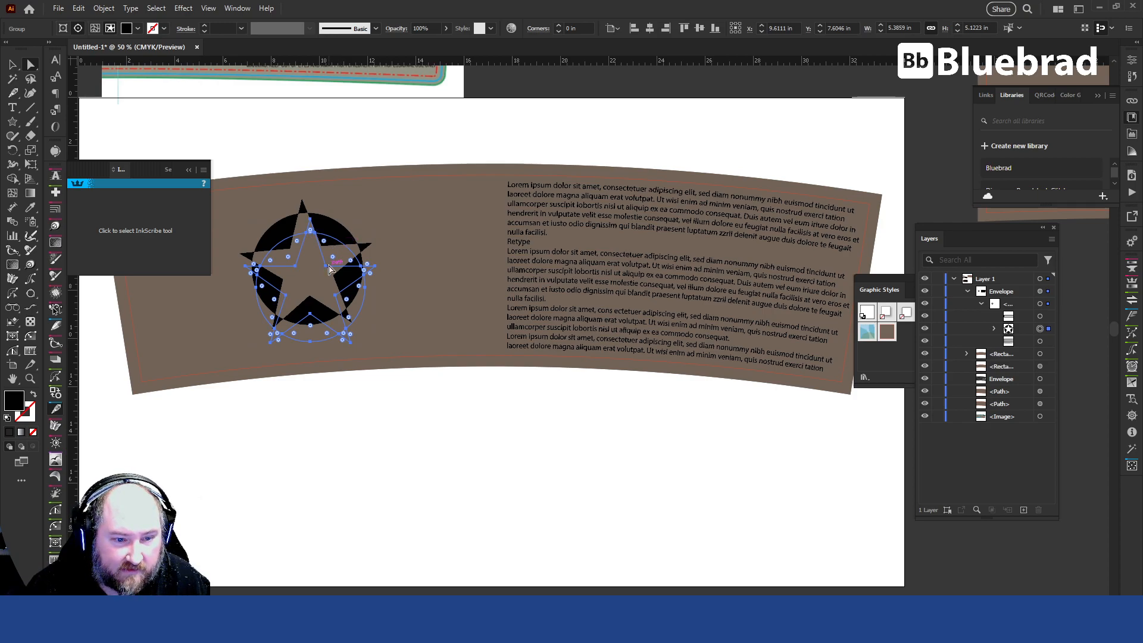
{"action": "left_click_drag", "start_coordinate": [326, 265], "coordinate": [290, 276]}
{"action": "left_click", "coordinate": [452, 490]}
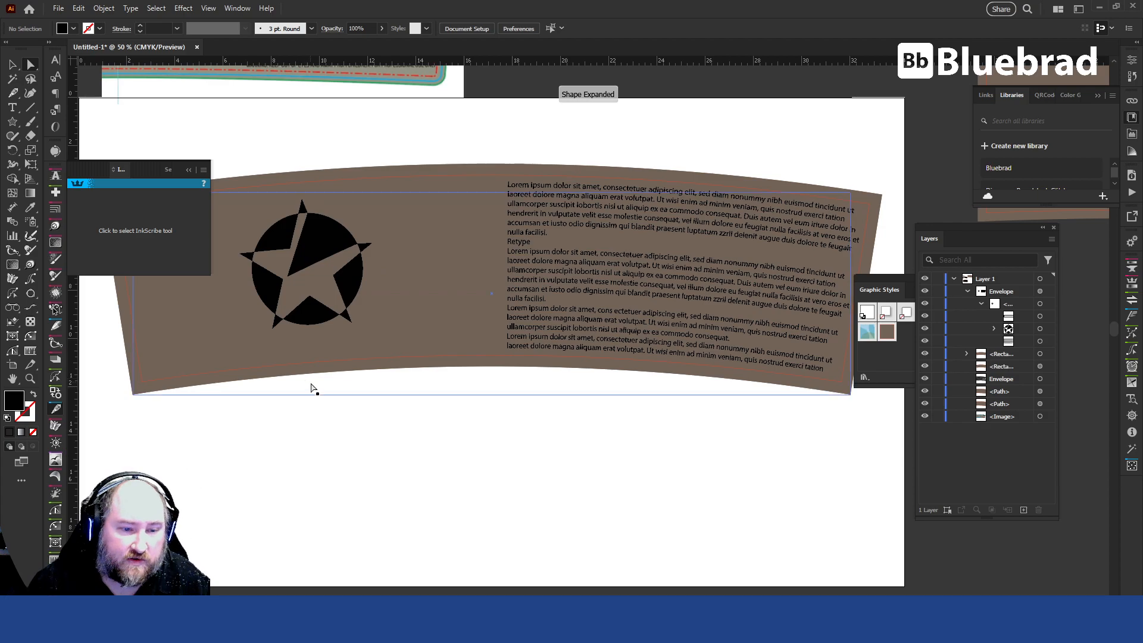
{"action": "left_click_drag", "start_coordinate": [293, 302], "coordinate": [286, 303]}
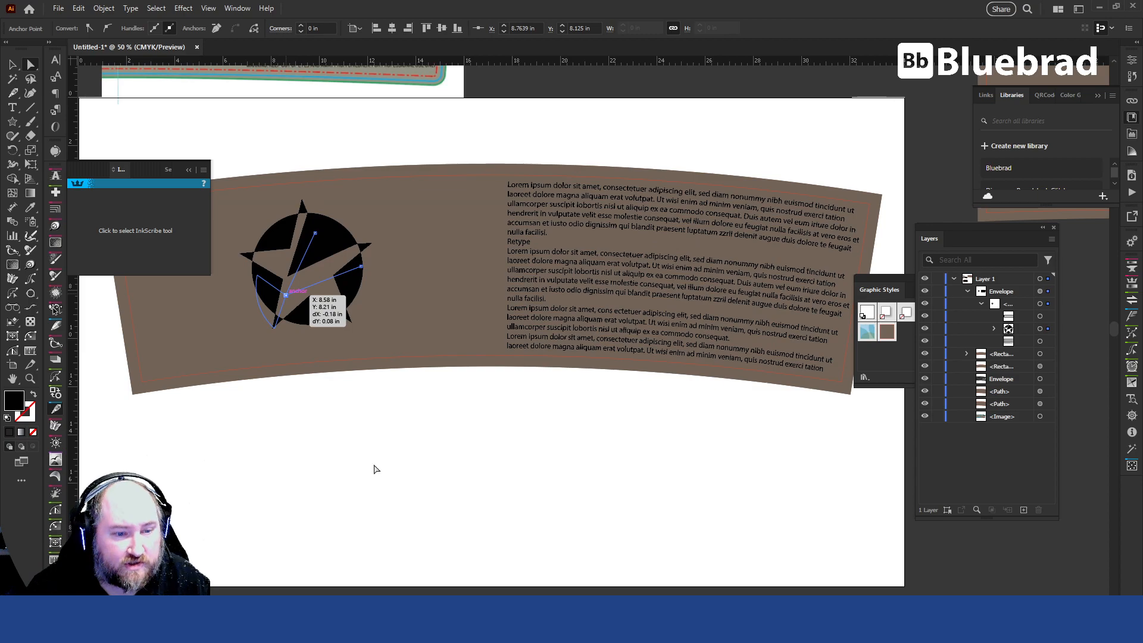
{"action": "left_click", "coordinate": [376, 495]}
{"action": "key", "text": "v"}
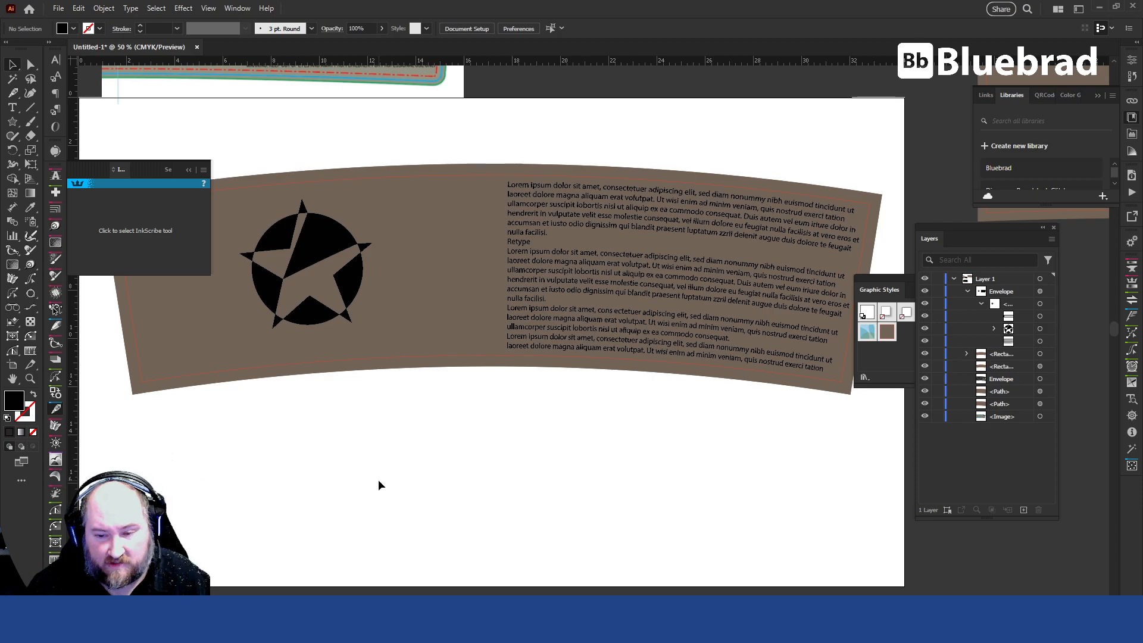
{"action": "key", "text": "a"}
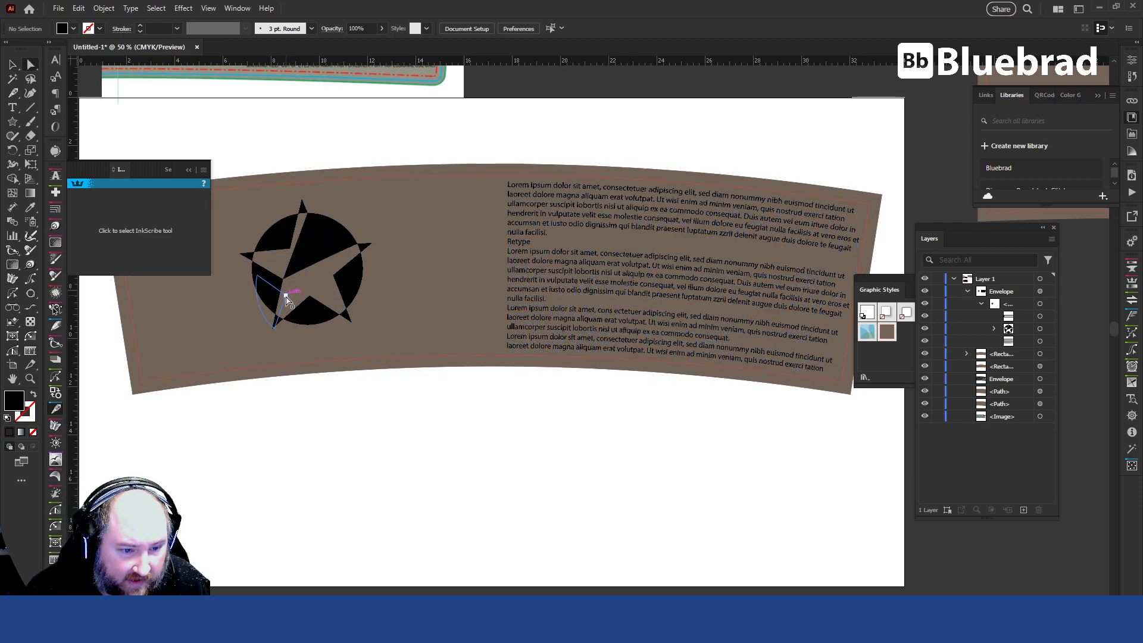
Turn the star-and-circle group inside the envelope into a static symbol named "logo", and deselect it.
{"action": "left_click", "coordinate": [1049, 328]}
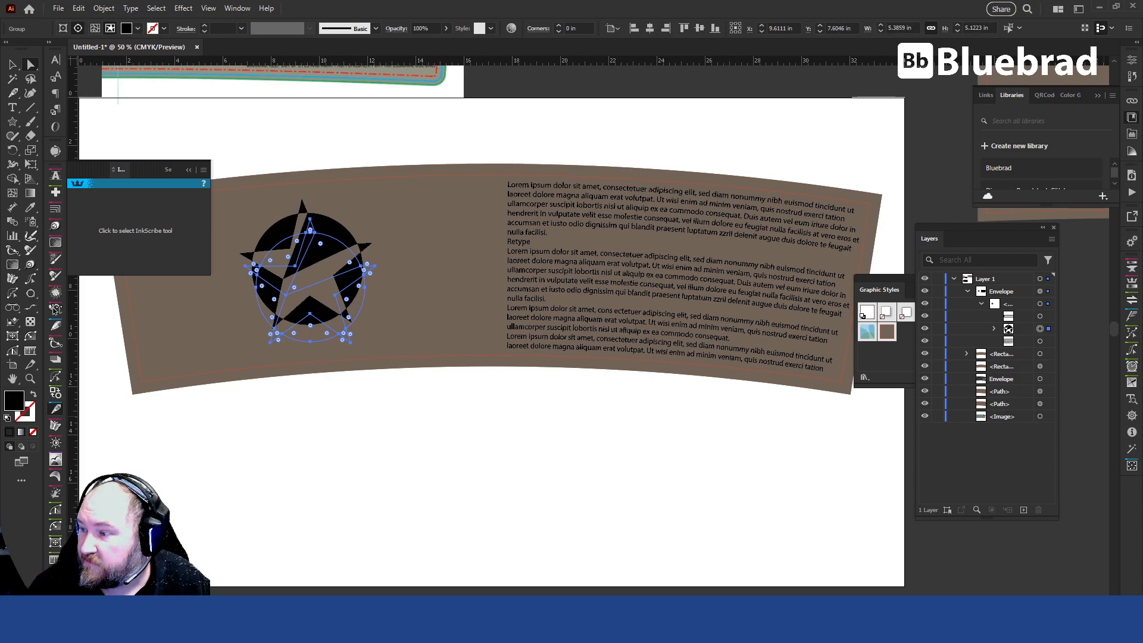
{"action": "left_click_drag", "start_coordinate": [639, 205], "coordinate": [622, 161]}
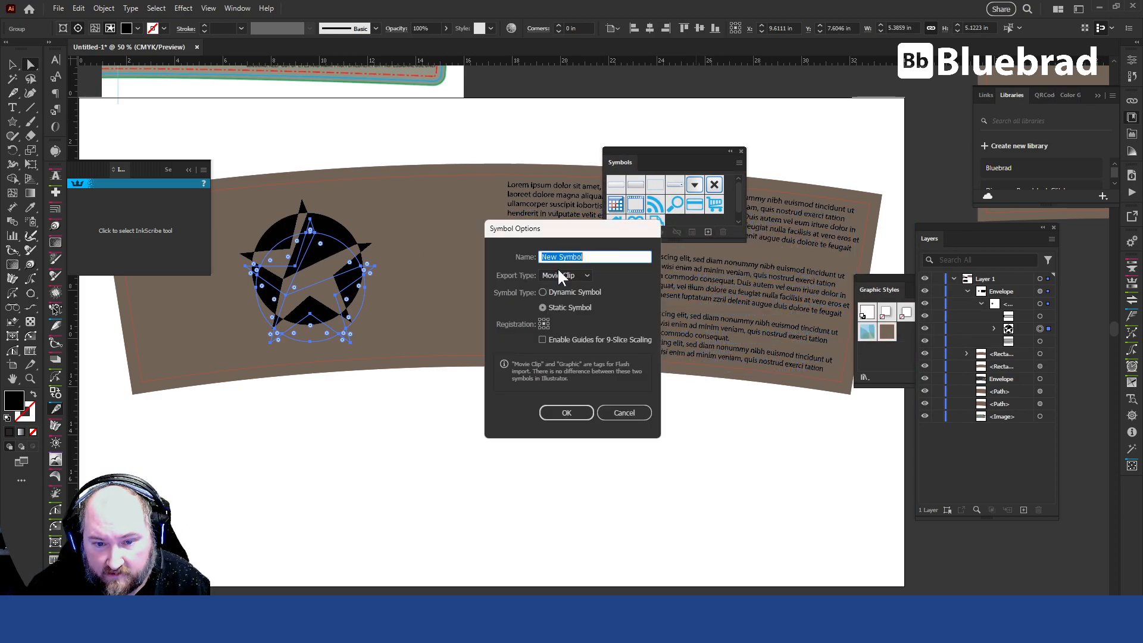
{"action": "type", "text": "star"}
{"action": "key", "text": "Return"}
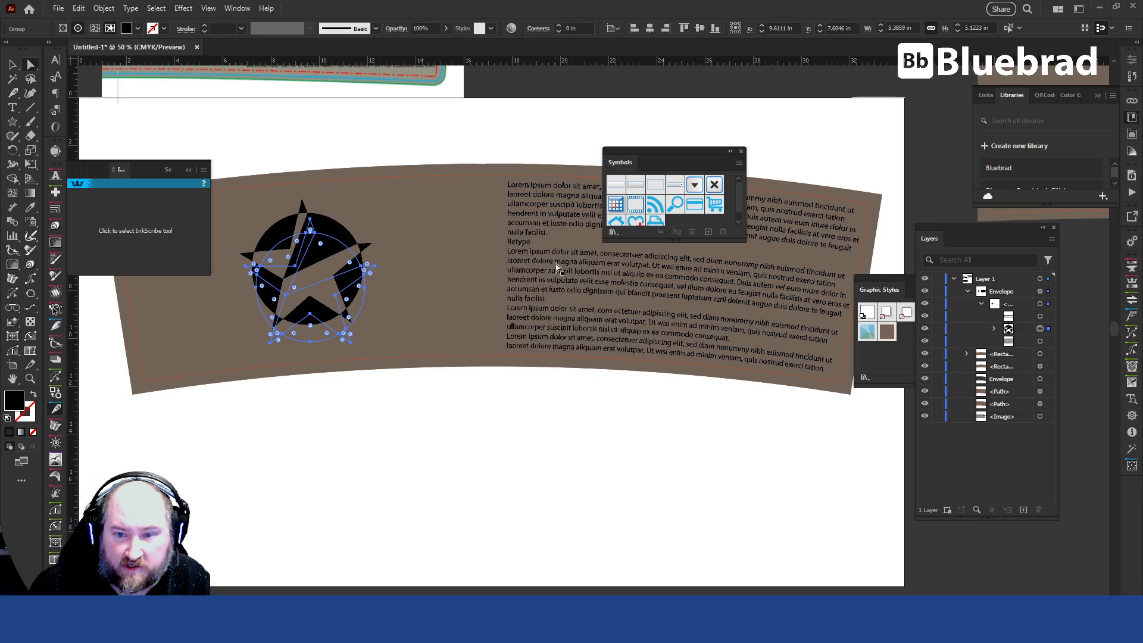
{"action": "left_click", "coordinate": [845, 141]}
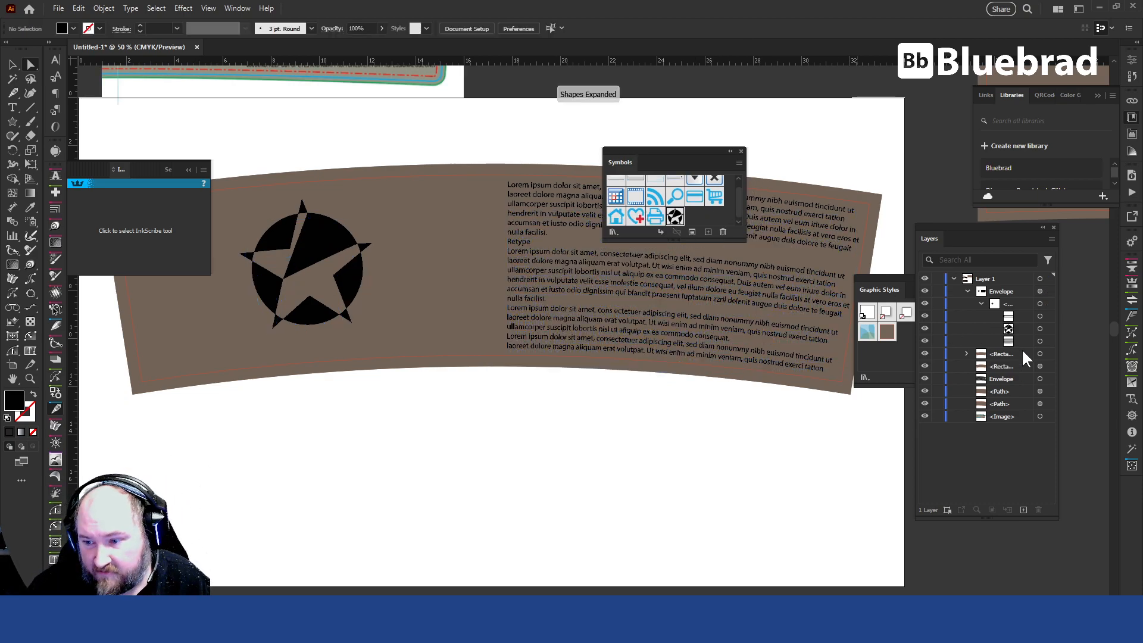
Edit the logo symbol by pulling the upper-left wedge's inner corner to meet the neighbouring wedge's, leave symbol editing, and select the placed instance.
{"action": "double_click", "coordinate": [678, 216]}
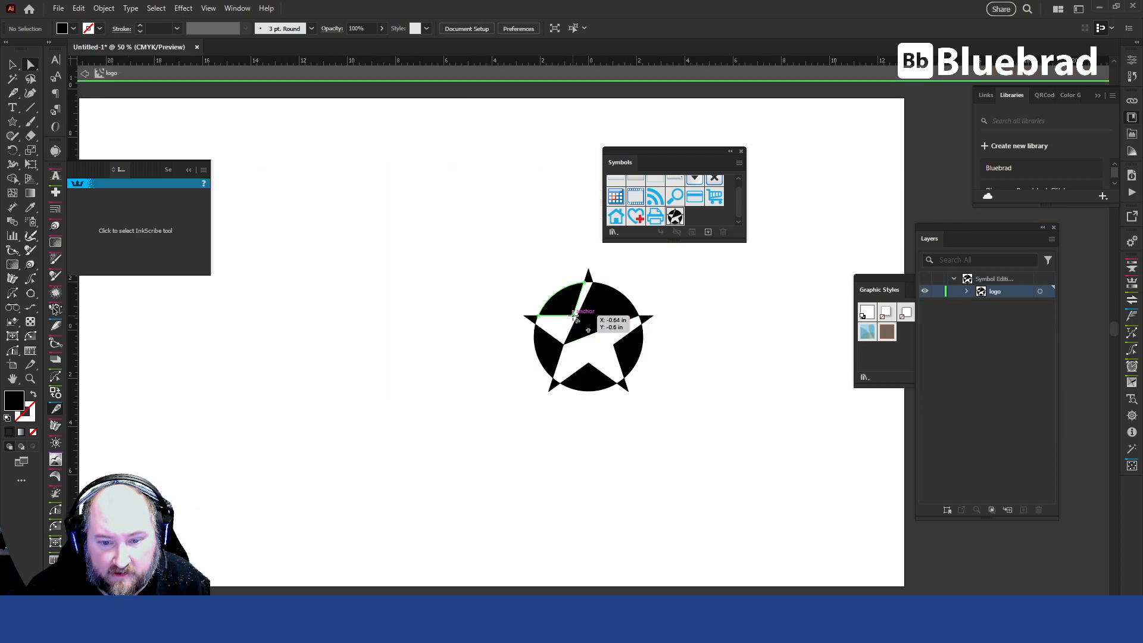
{"action": "key", "text": "Escape"}
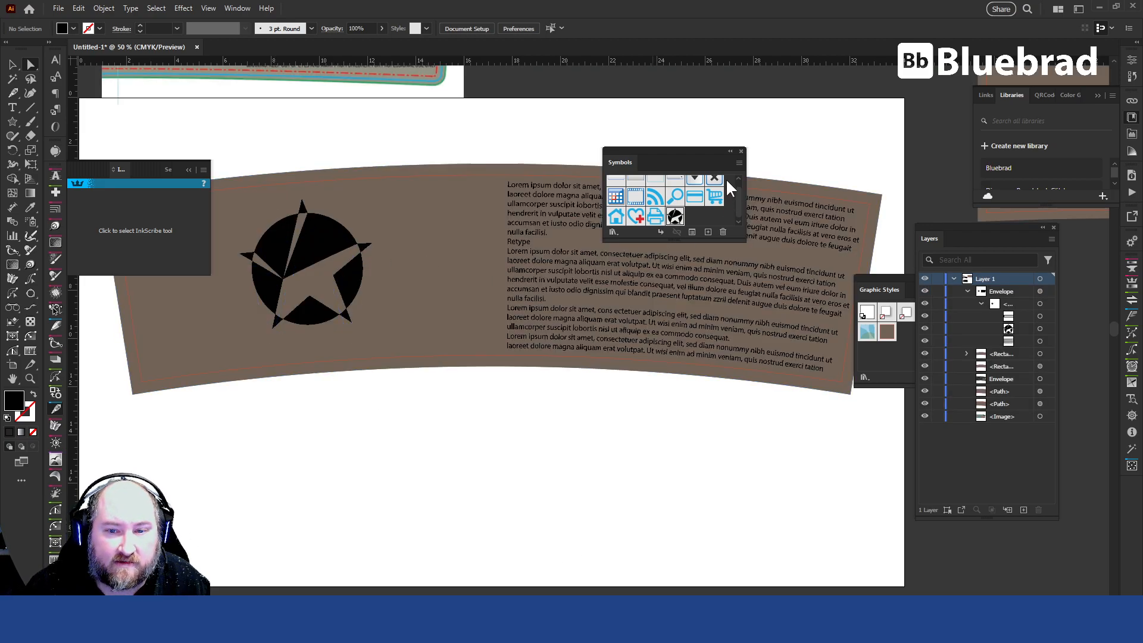
{"action": "left_click_drag", "start_coordinate": [612, 162], "coordinate": [1142, 173]}
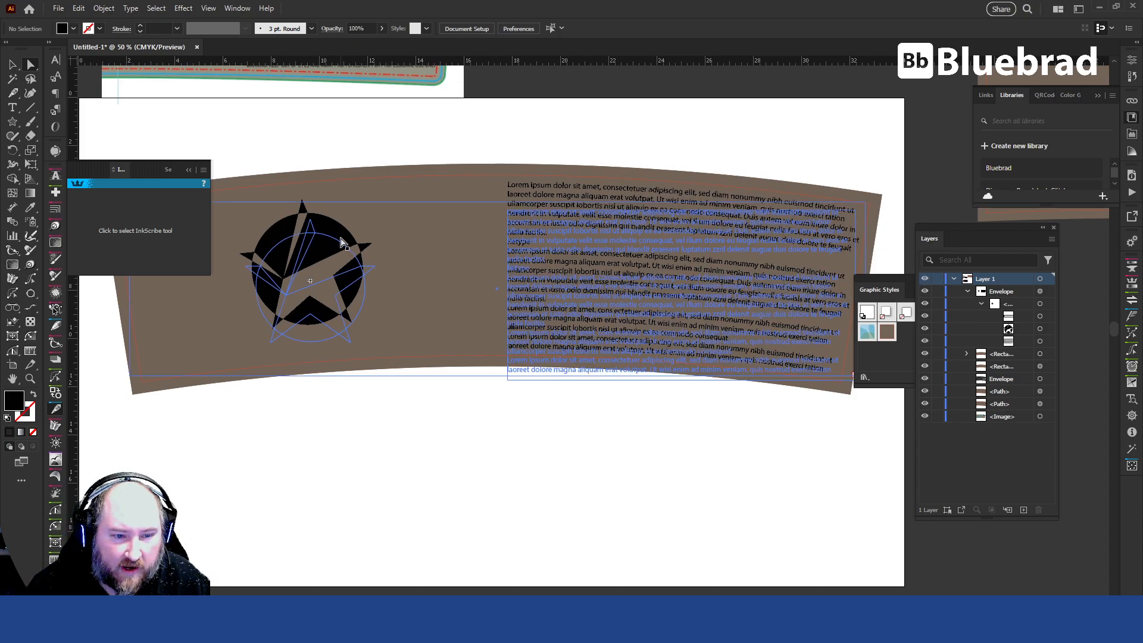
{"action": "left_click", "coordinate": [1042, 330]}
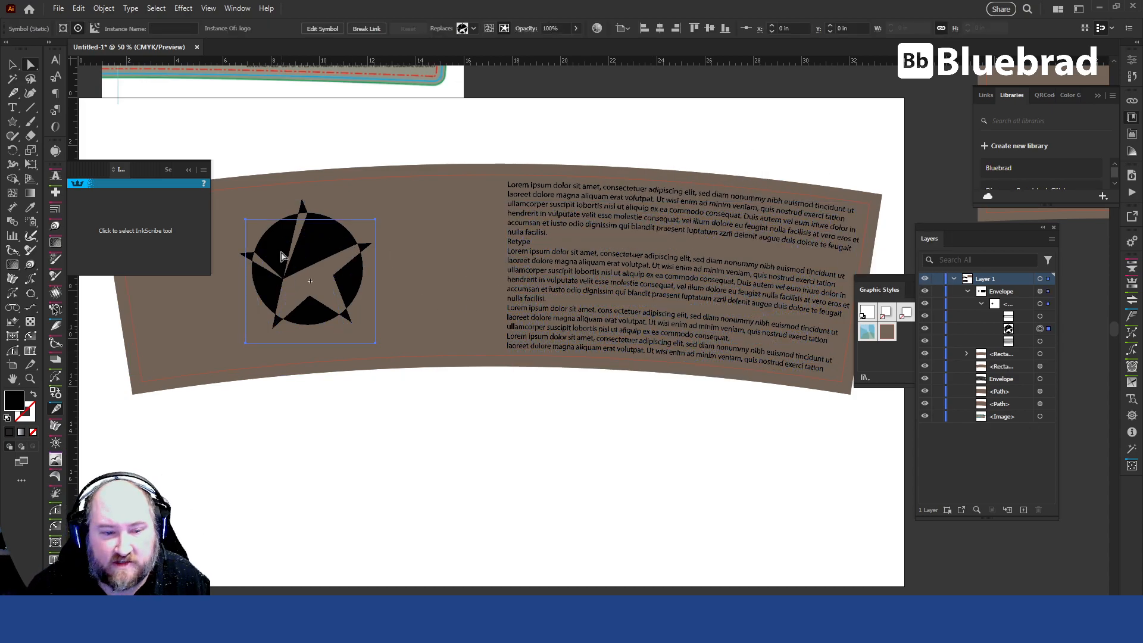
Place a copy of the star logo inside the envelope, scaled to about 1.96 × 1.86 in, over the text block's lower-right corner.
{"action": "left_click_drag", "start_coordinate": [325, 240], "coordinate": [675, 229]}
{"action": "key", "text": "v"}
{"action": "left_click_drag", "start_coordinate": [719, 337], "coordinate": [776, 335]}
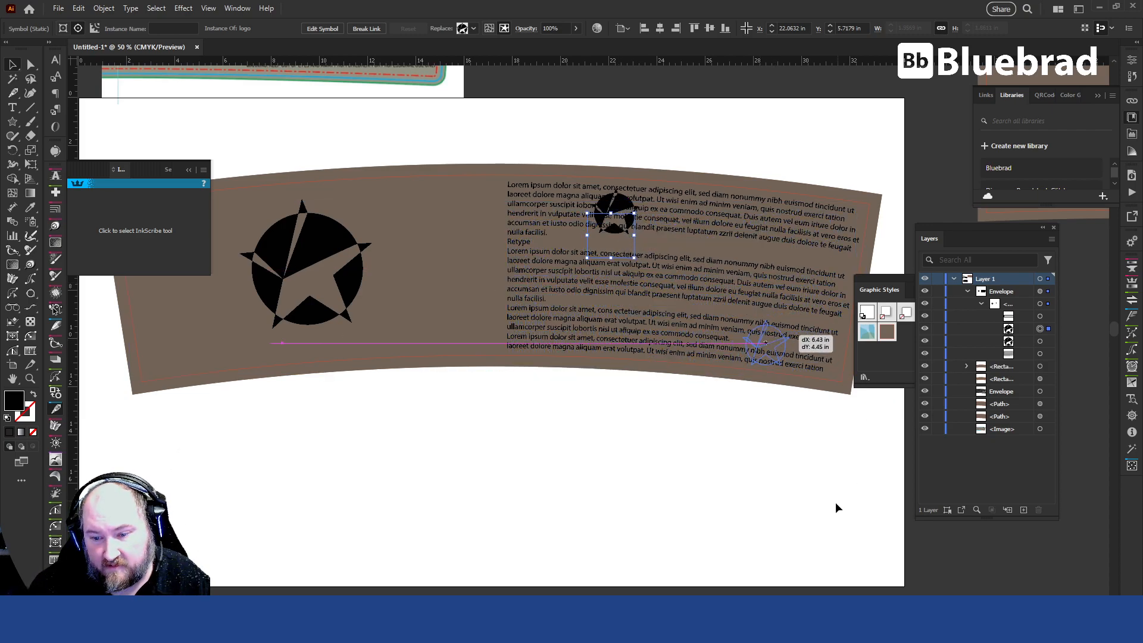
{"action": "left_click_drag", "start_coordinate": [766, 346], "coordinate": [770, 358]}
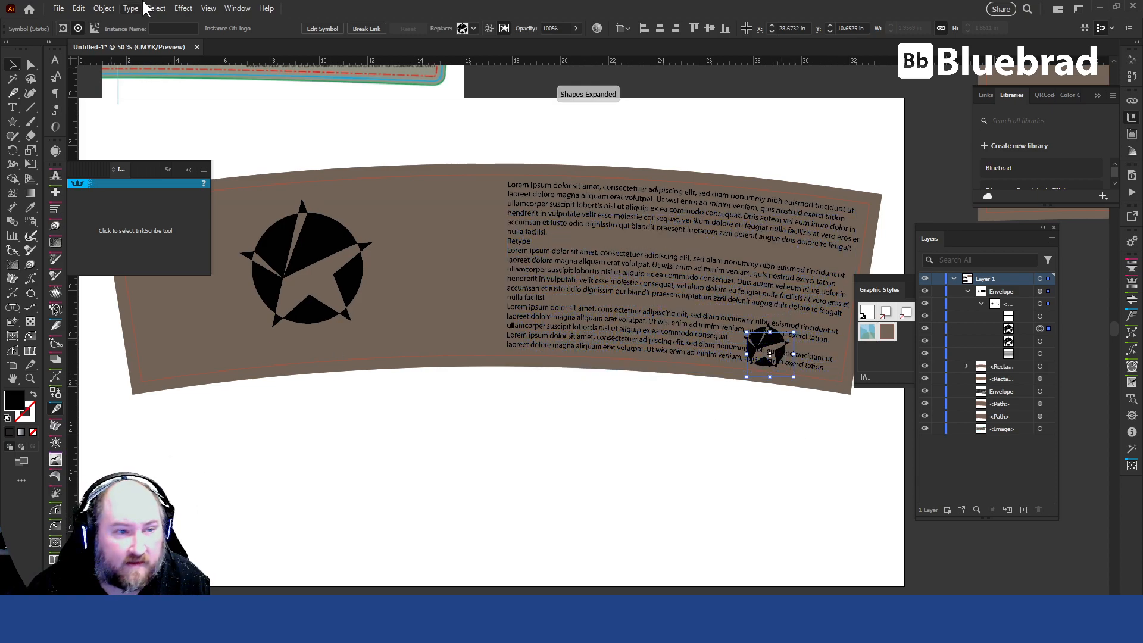
Reselect the small logo copy inside the envelope and nudge it up slightly to about Y 10.5 in.
{"action": "left_click", "coordinate": [104, 8]}
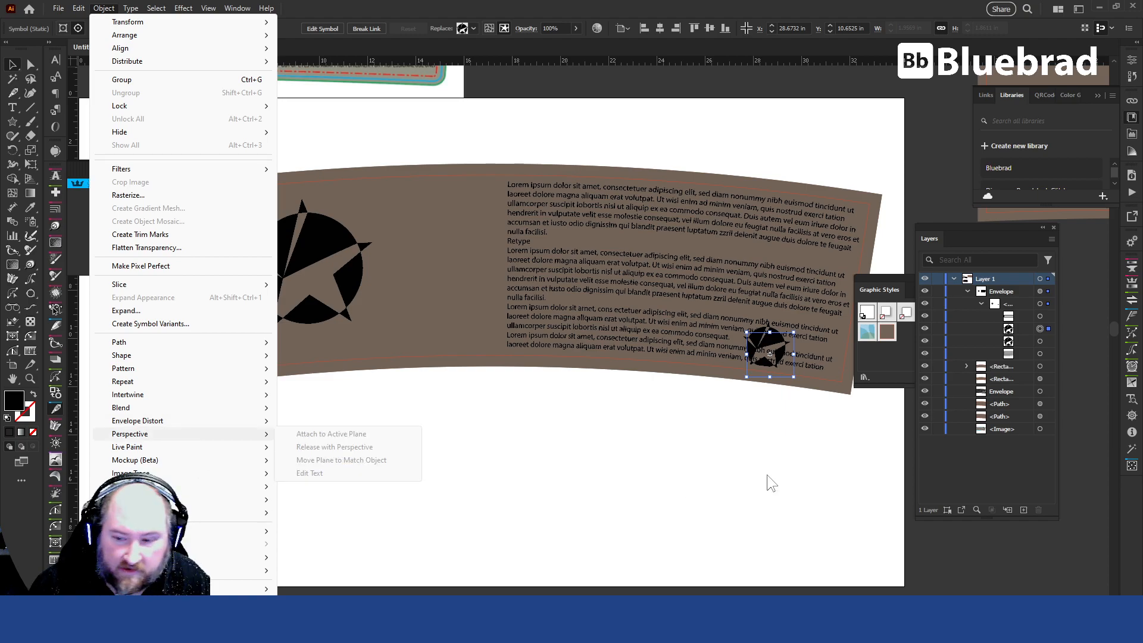
{"action": "left_click", "coordinate": [1049, 318]}
{"action": "left_click", "coordinate": [1049, 317]}
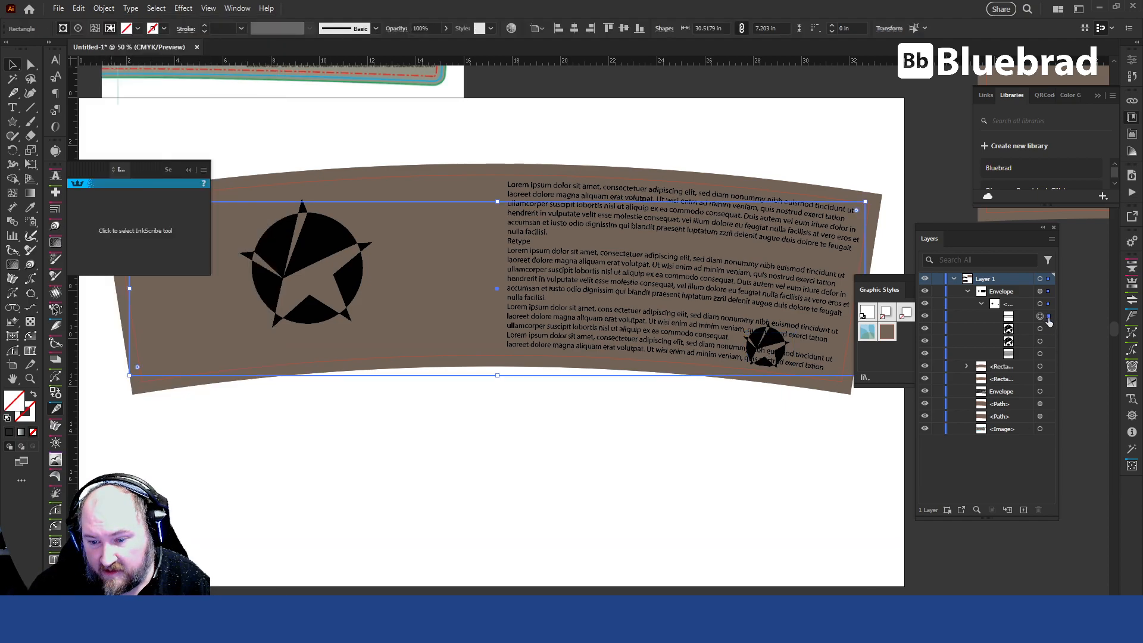
{"action": "left_click", "coordinate": [1049, 332]}
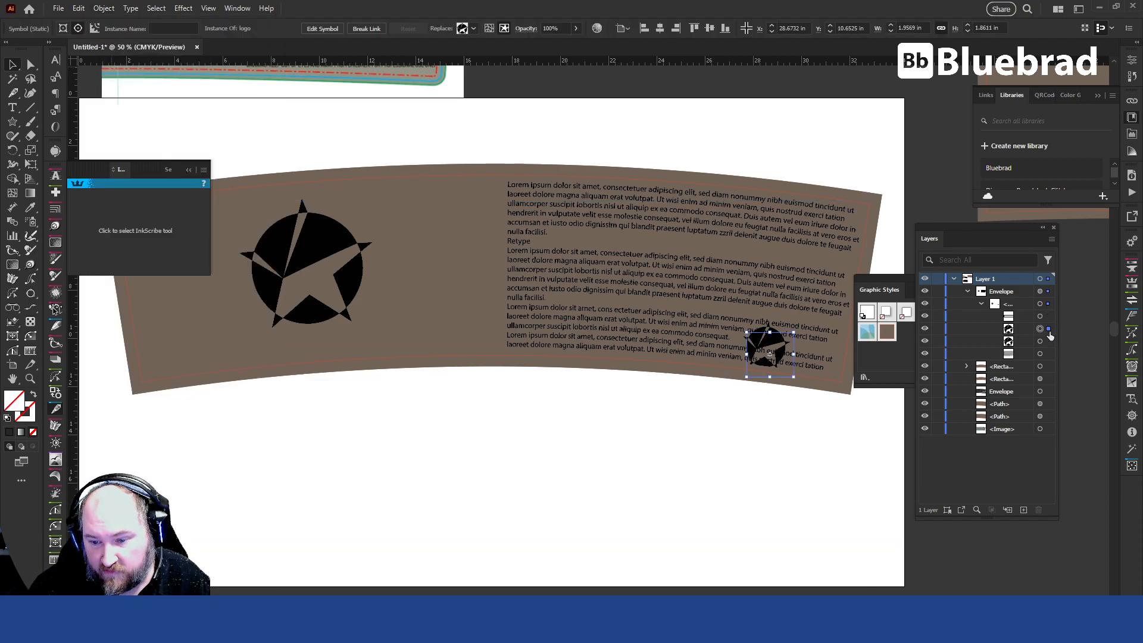
{"action": "key", "text": "Up"}
{"action": "key", "text": "Up"}
{"action": "key", "text": "Up"}
{"action": "key", "text": "Up"}
{"action": "key", "text": "Up"}
{"action": "key", "text": "Up"}
{"action": "key", "text": "Up"}
{"action": "key", "text": "Up"}
{"action": "key", "text": "Up"}
{"action": "key", "text": "Up"}
{"action": "key", "text": "Up"}
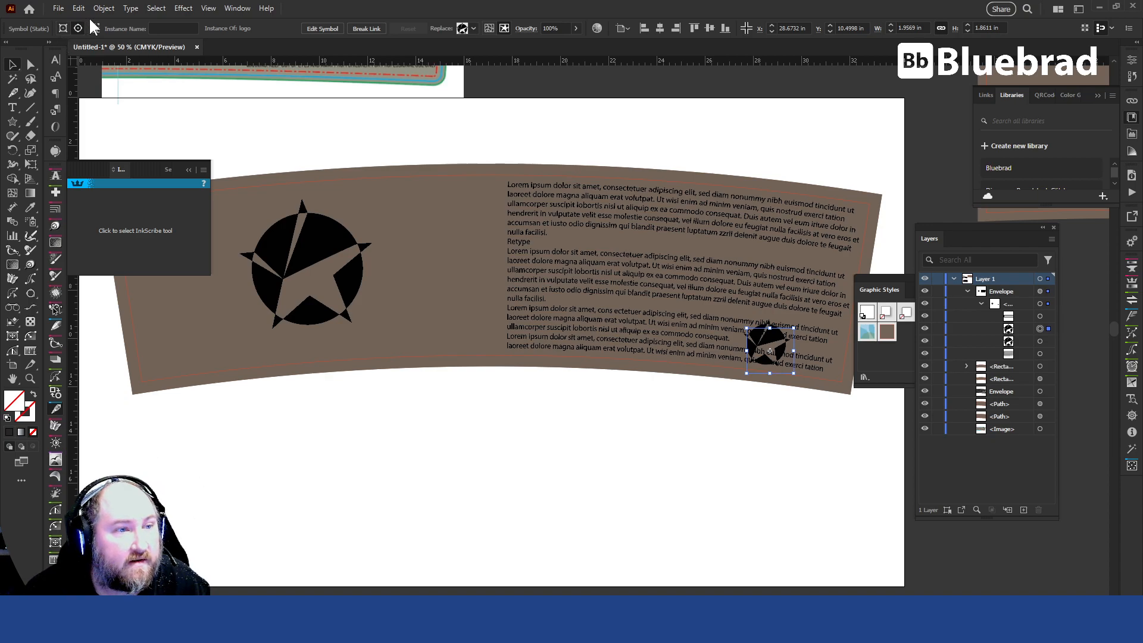
Pick out the small logo copy among the envelope's contents, apply Text Wrap to it so the paragraph flows around it, and deselect.
{"action": "left_click", "coordinate": [1051, 315]}
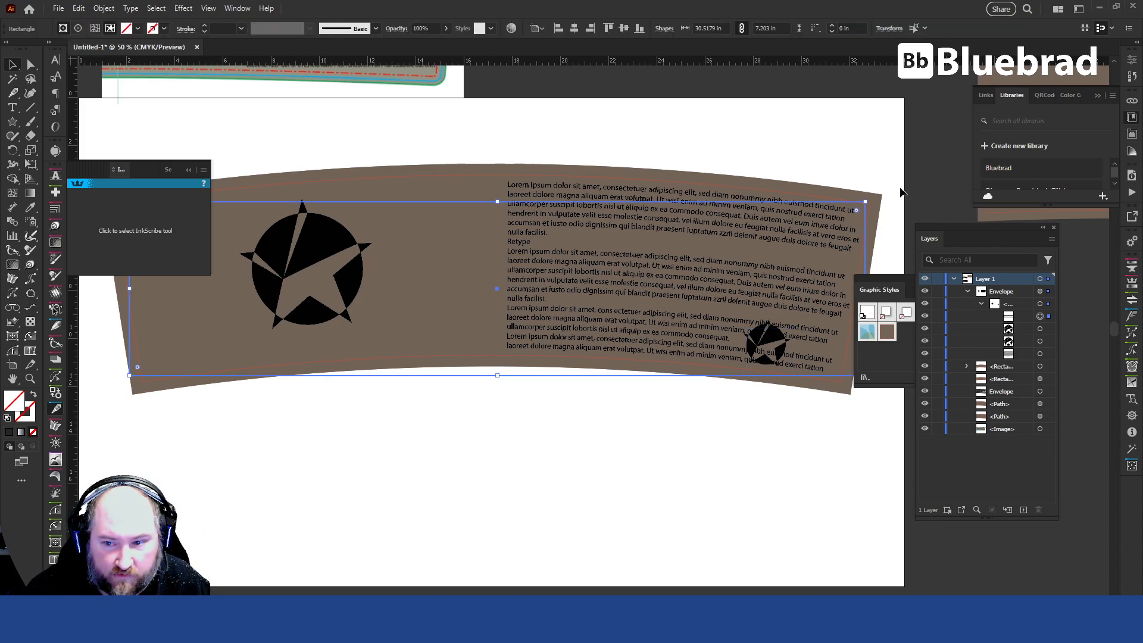
{"action": "left_click", "coordinate": [1052, 333]}
{"action": "left_click", "coordinate": [1050, 341]}
{"action": "left_click", "coordinate": [1049, 355]}
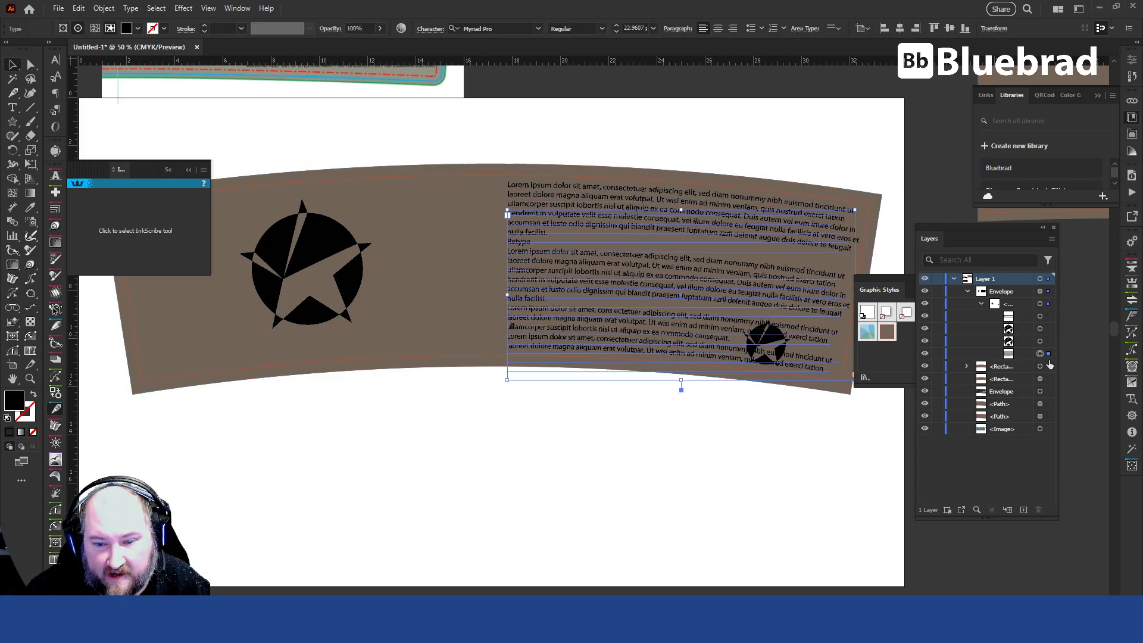
{"action": "left_click", "coordinate": [1045, 341]}
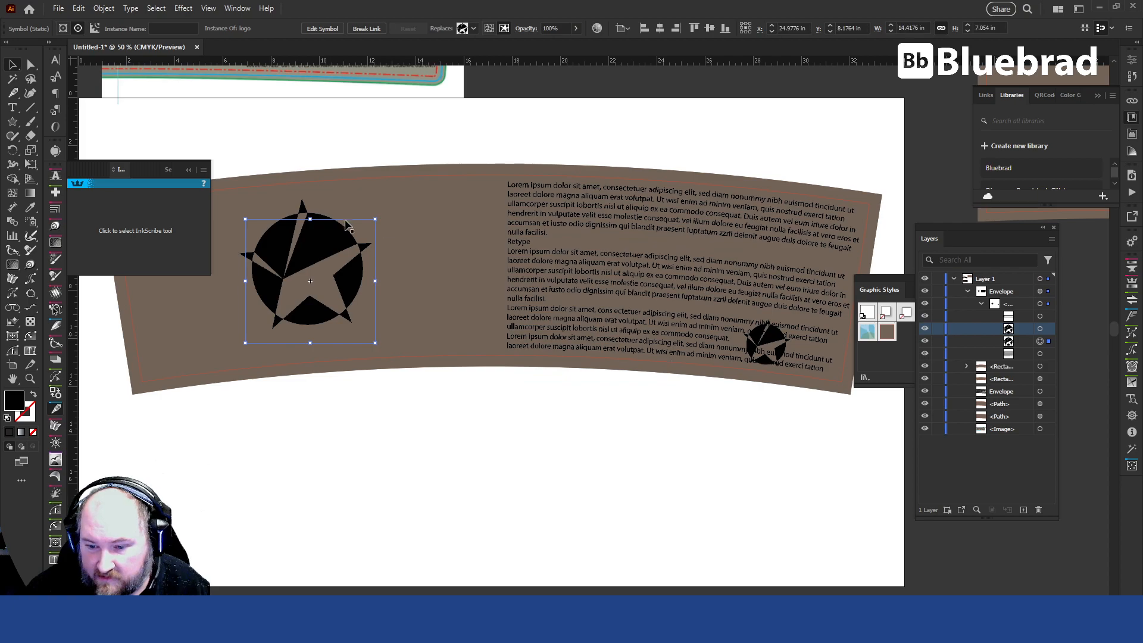
{"action": "left_click", "coordinate": [1041, 330]}
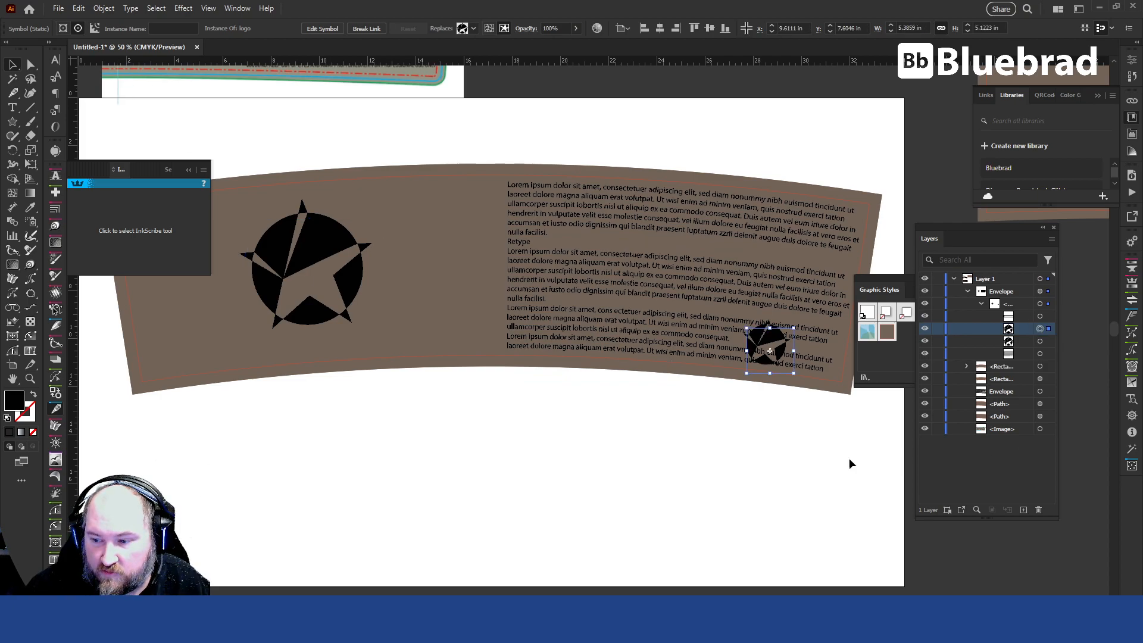
{"action": "left_click", "coordinate": [105, 10]}
{"action": "mouse_move", "coordinate": [161, 475]}
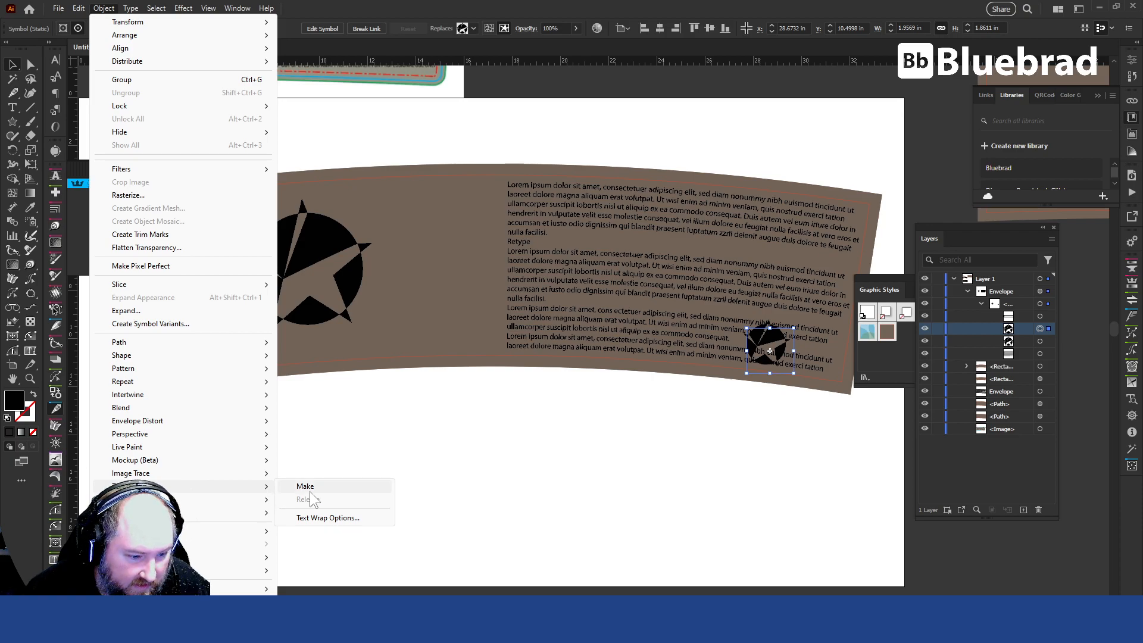
{"action": "key", "text": "Escape"}
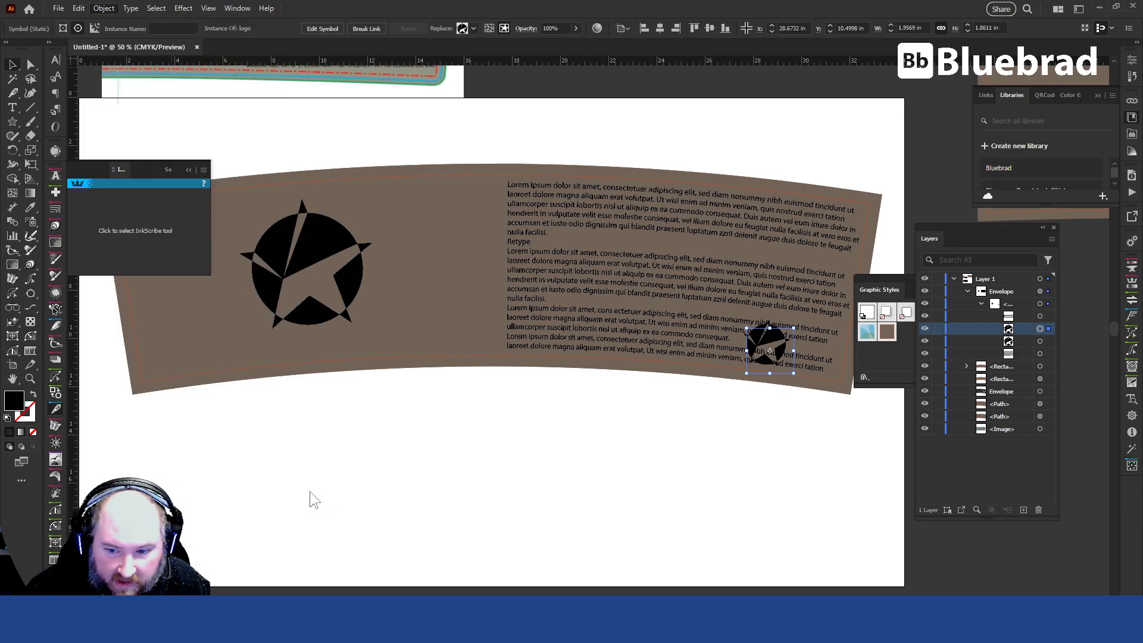
{"action": "left_click", "coordinate": [844, 493]}
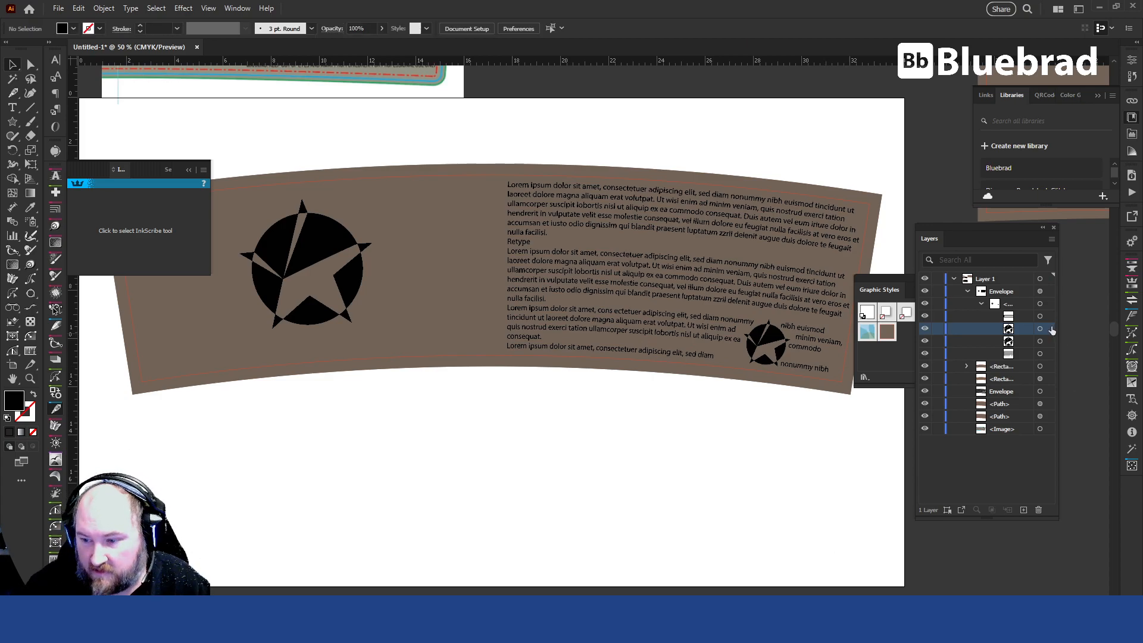
Enlarge the wrapped small logo toward its upper left to about 3.27 × 3.11 in, and deselect it.
{"action": "left_click", "coordinate": [753, 365]}
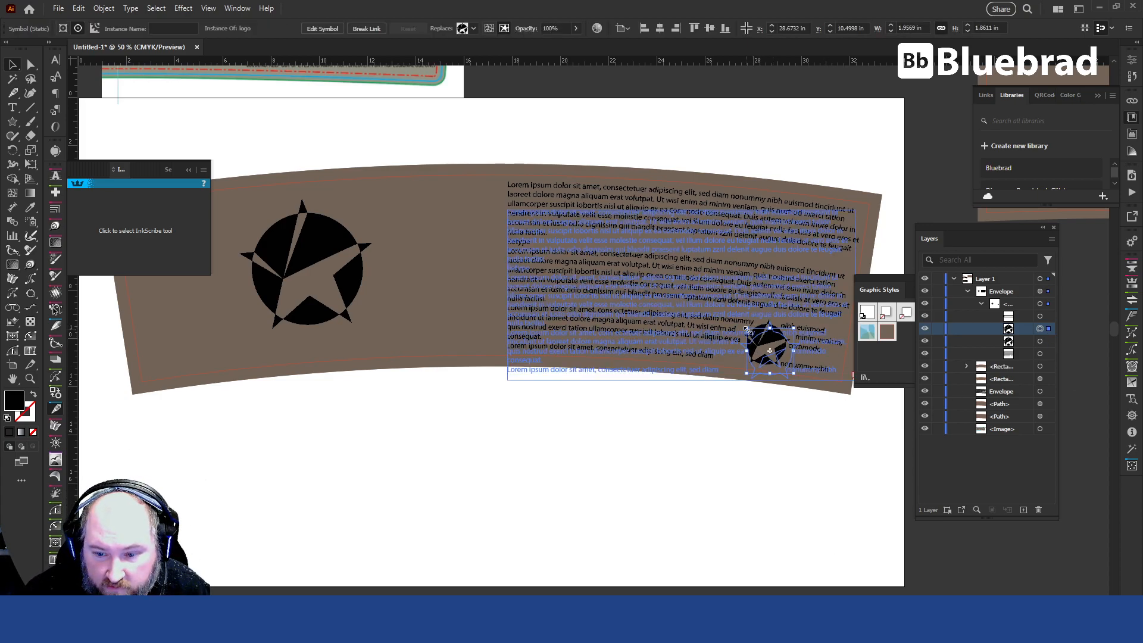
{"action": "left_click_drag", "start_coordinate": [738, 320], "coordinate": [716, 299]}
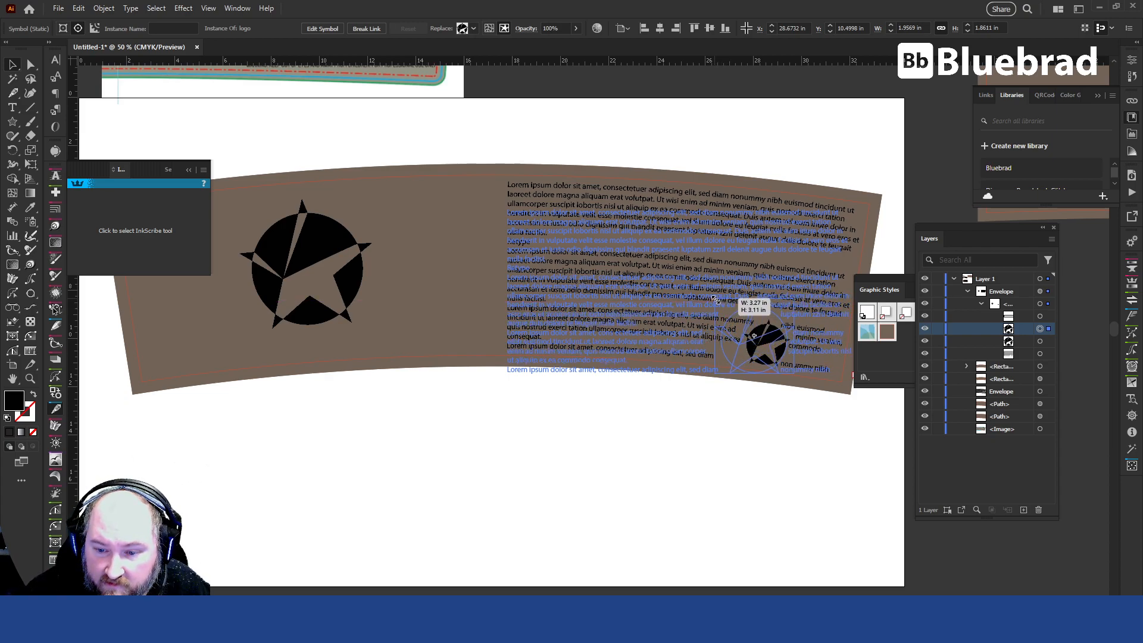
{"action": "left_click", "coordinate": [768, 470]}
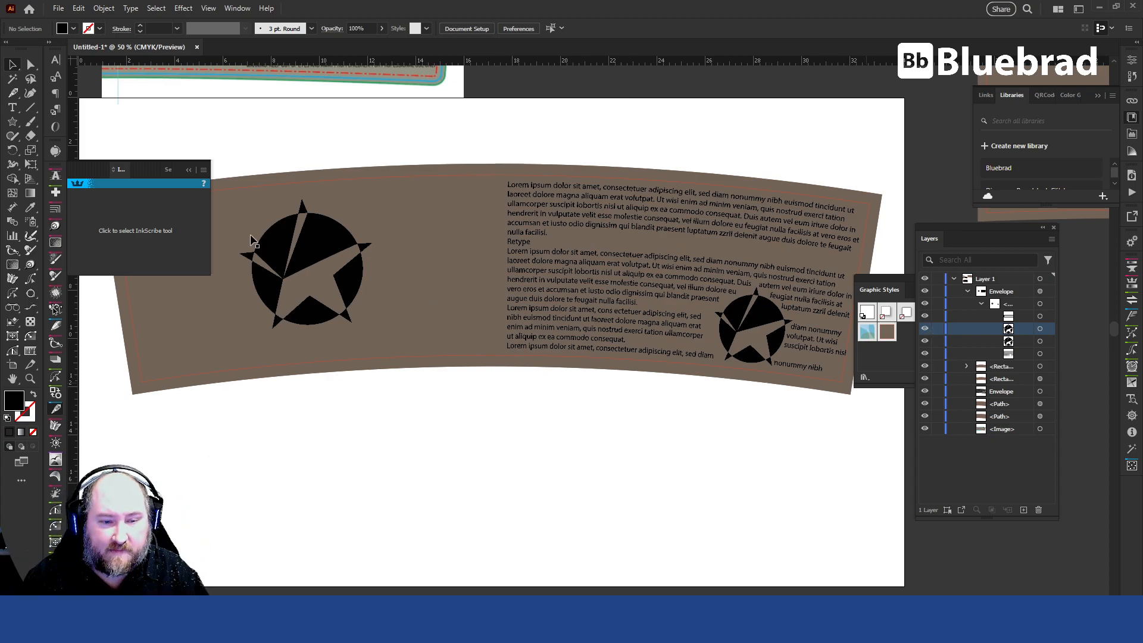
{"action": "left_click_drag", "start_coordinate": [508, 283], "coordinate": [506, 311]}
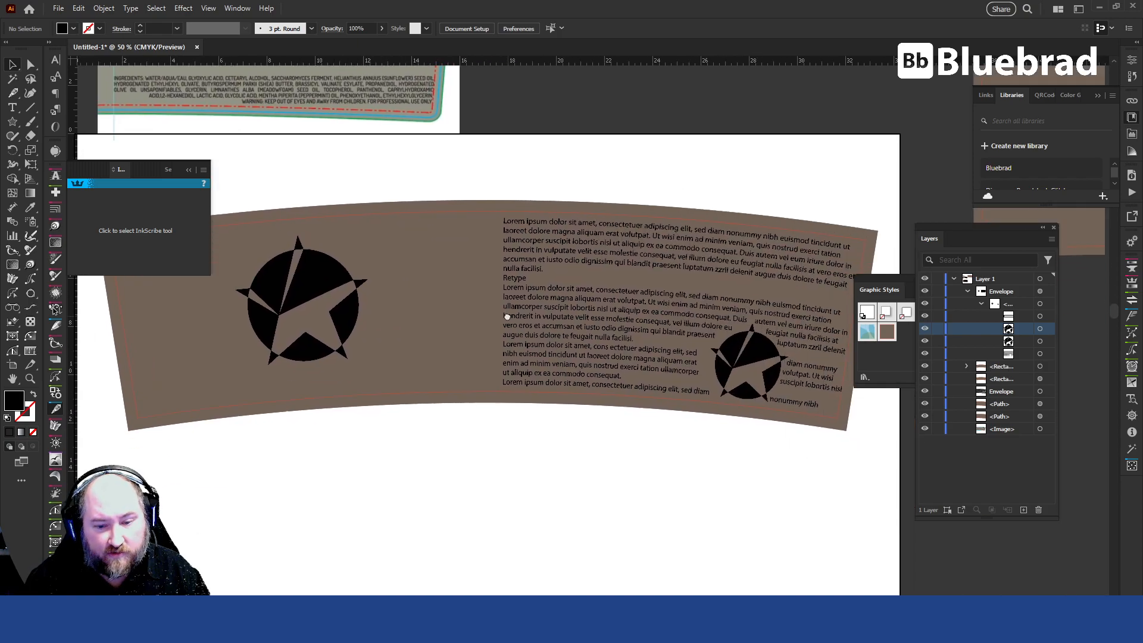